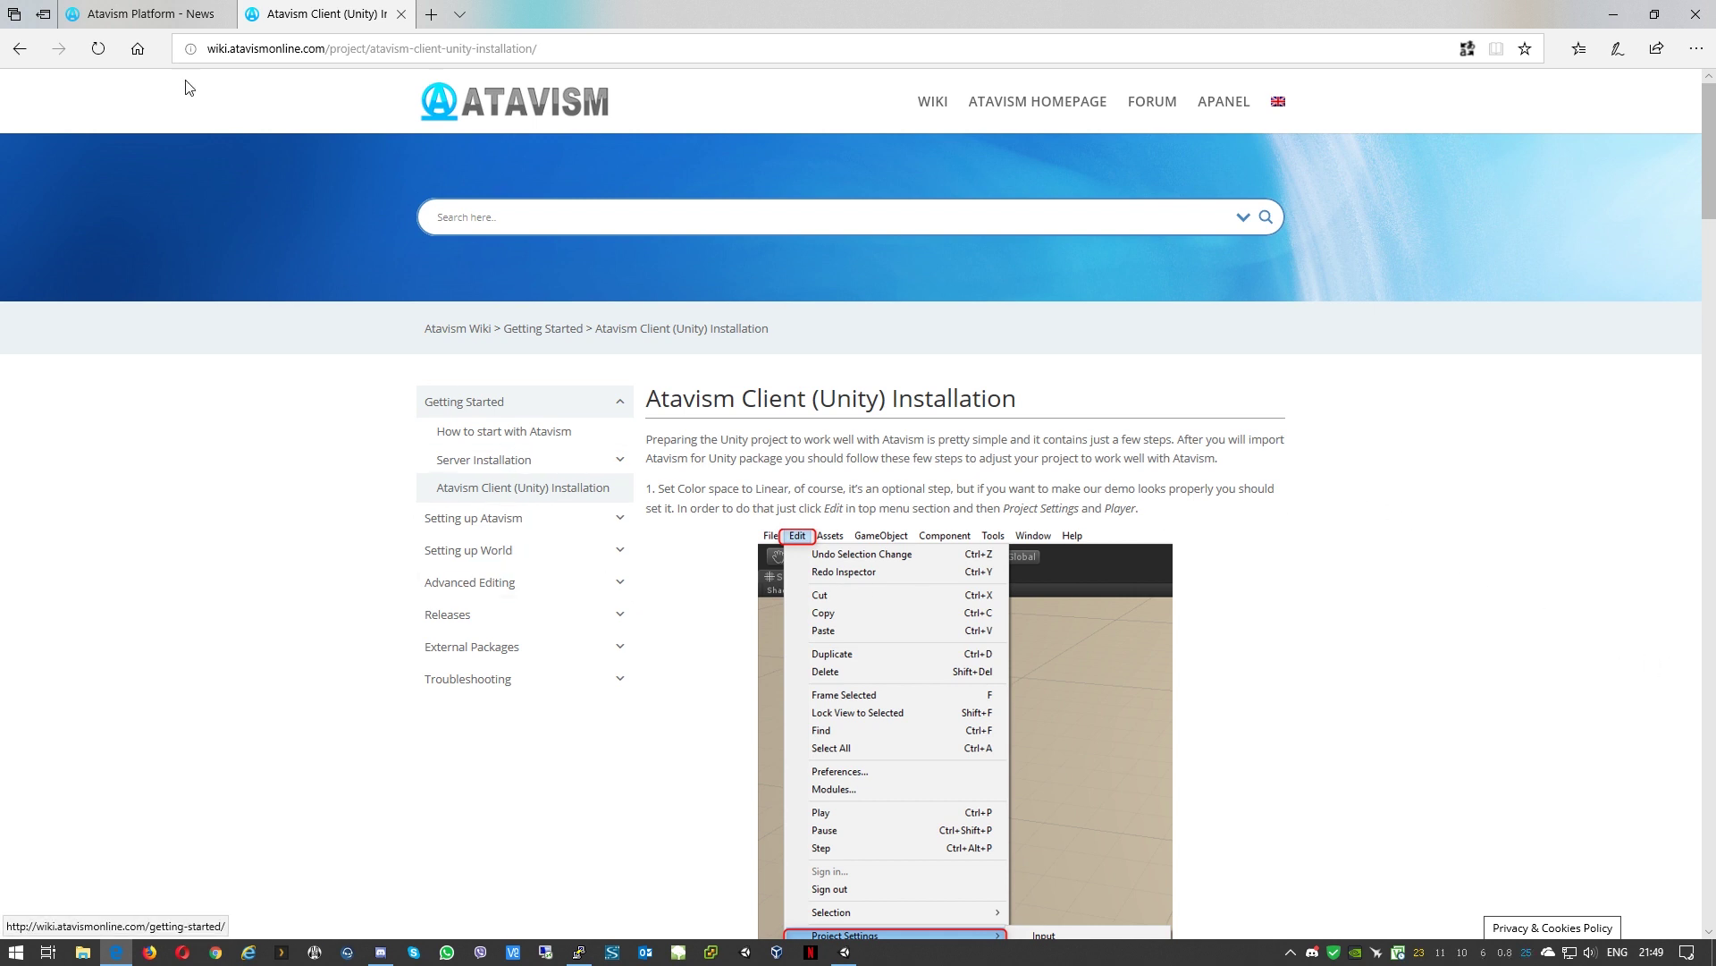
Step: Switch to the Atavism Platform - News tab, then minimize Edge to reveal the Unity launcher
left_click(148, 14)
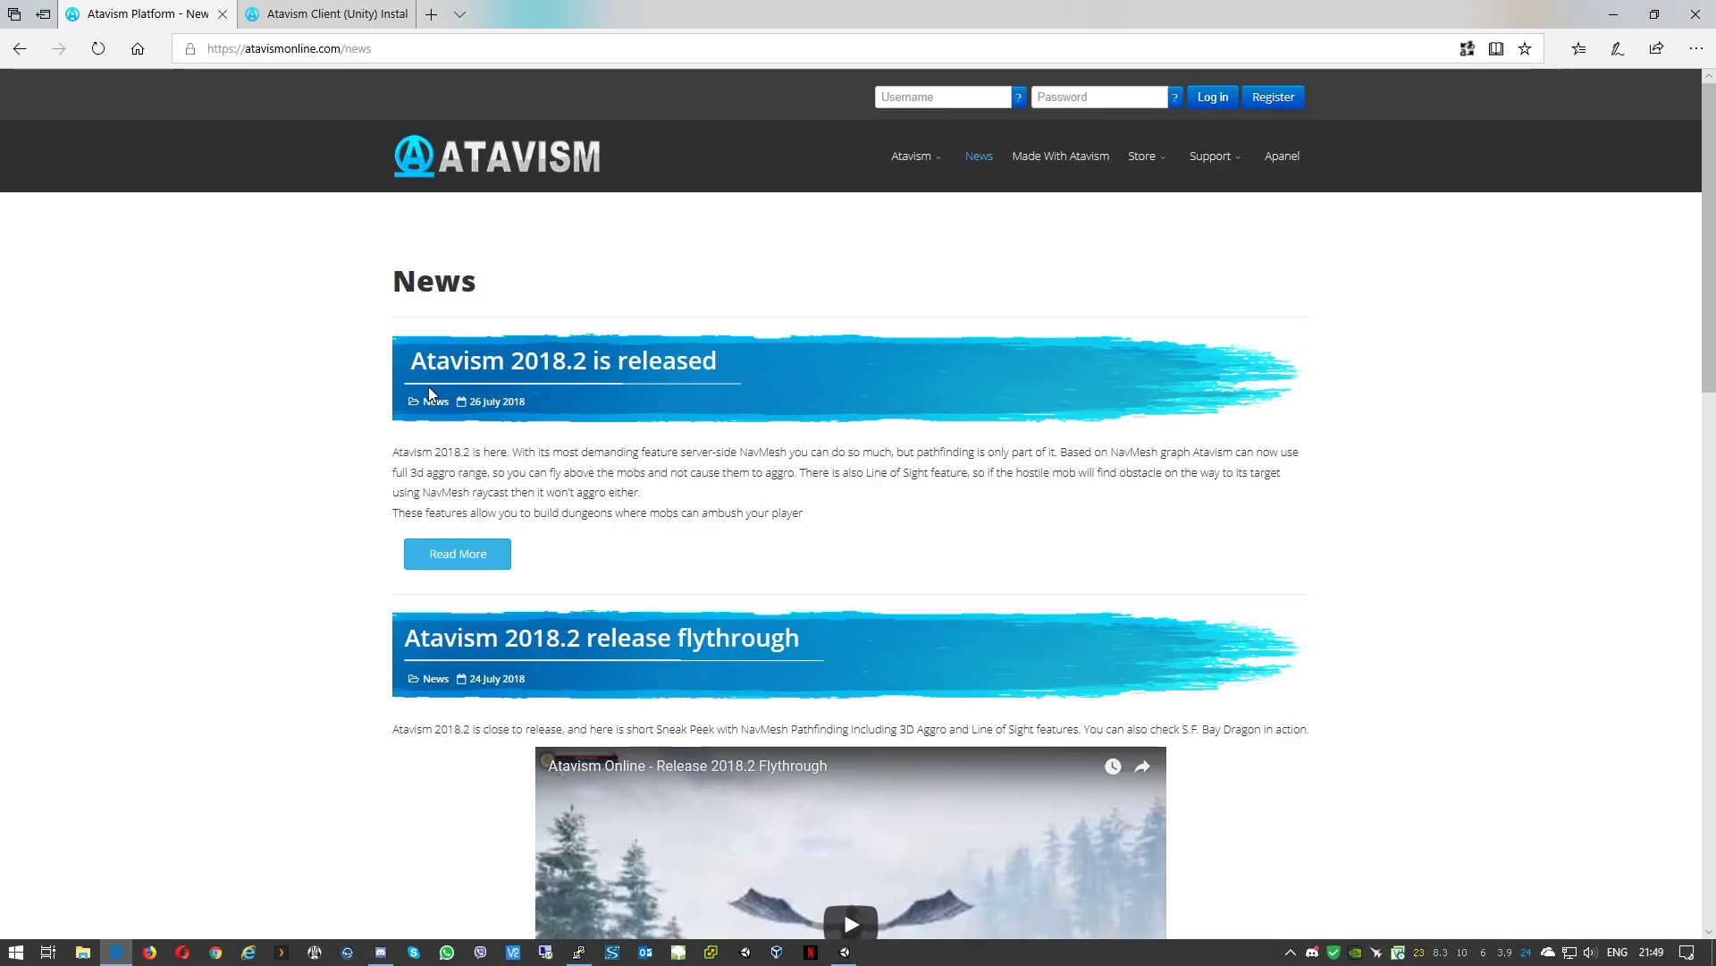
left_click(1614, 14)
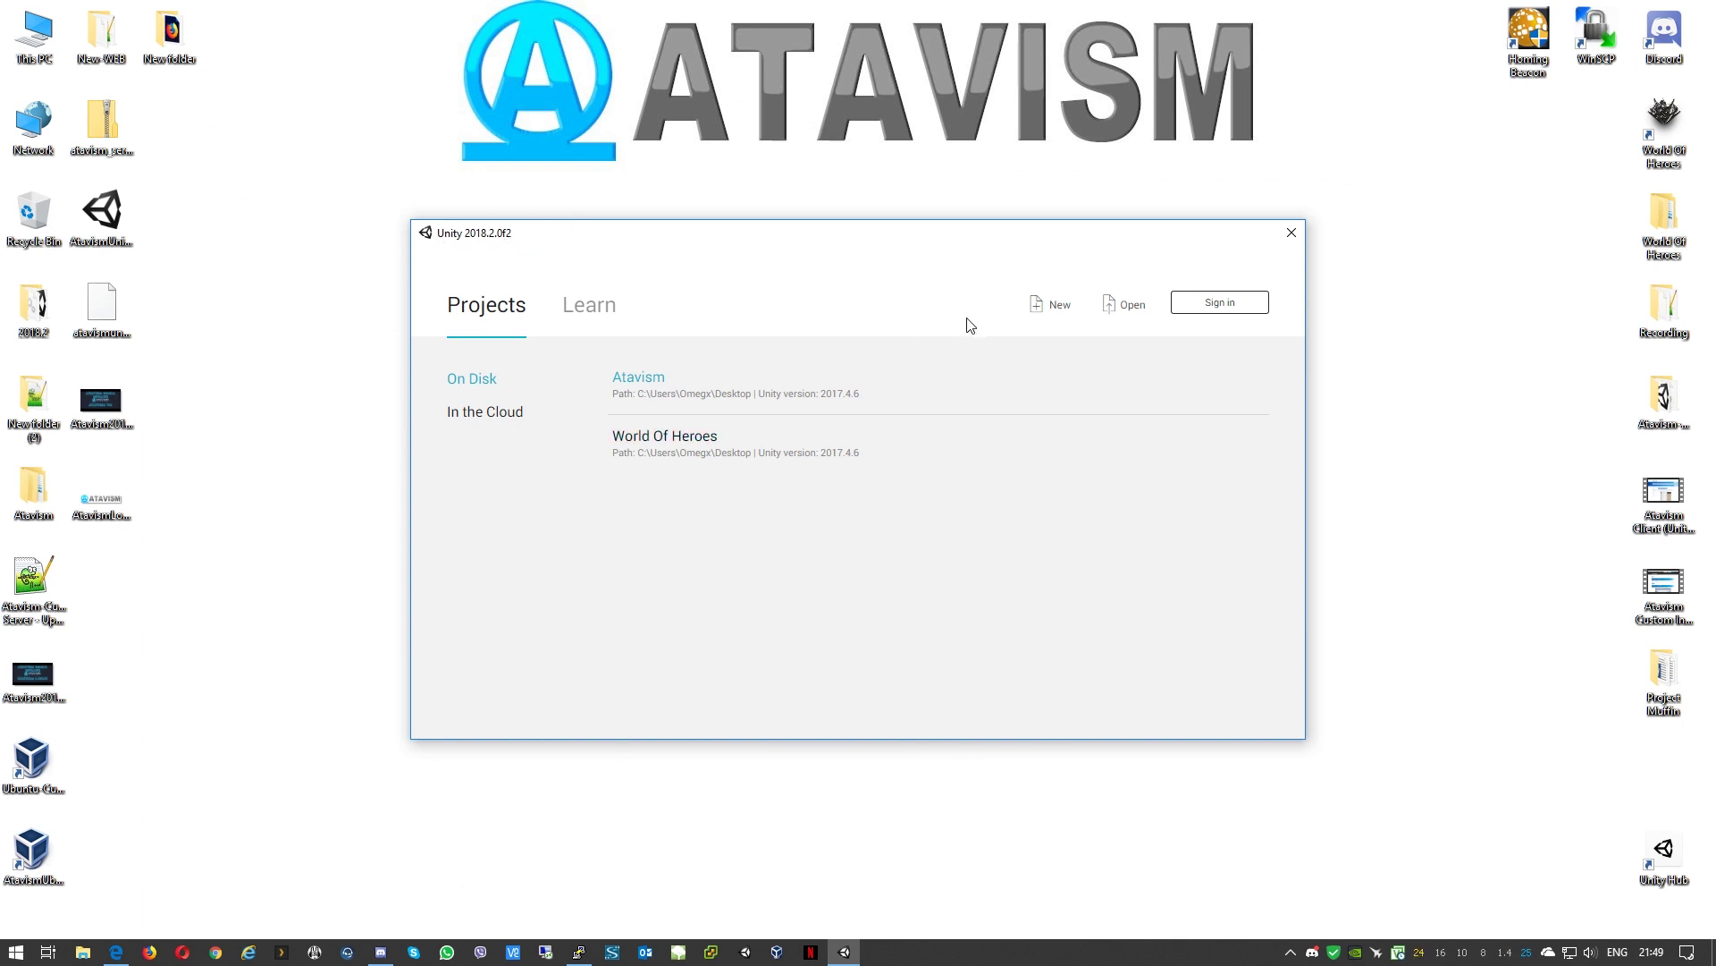
Step: Create a new Unity project named Atavism-Unity-2018.2
left_click(1052, 306)
left_click_drag(919, 432, 440, 429)
type("Atavism-Unity-2018.2")
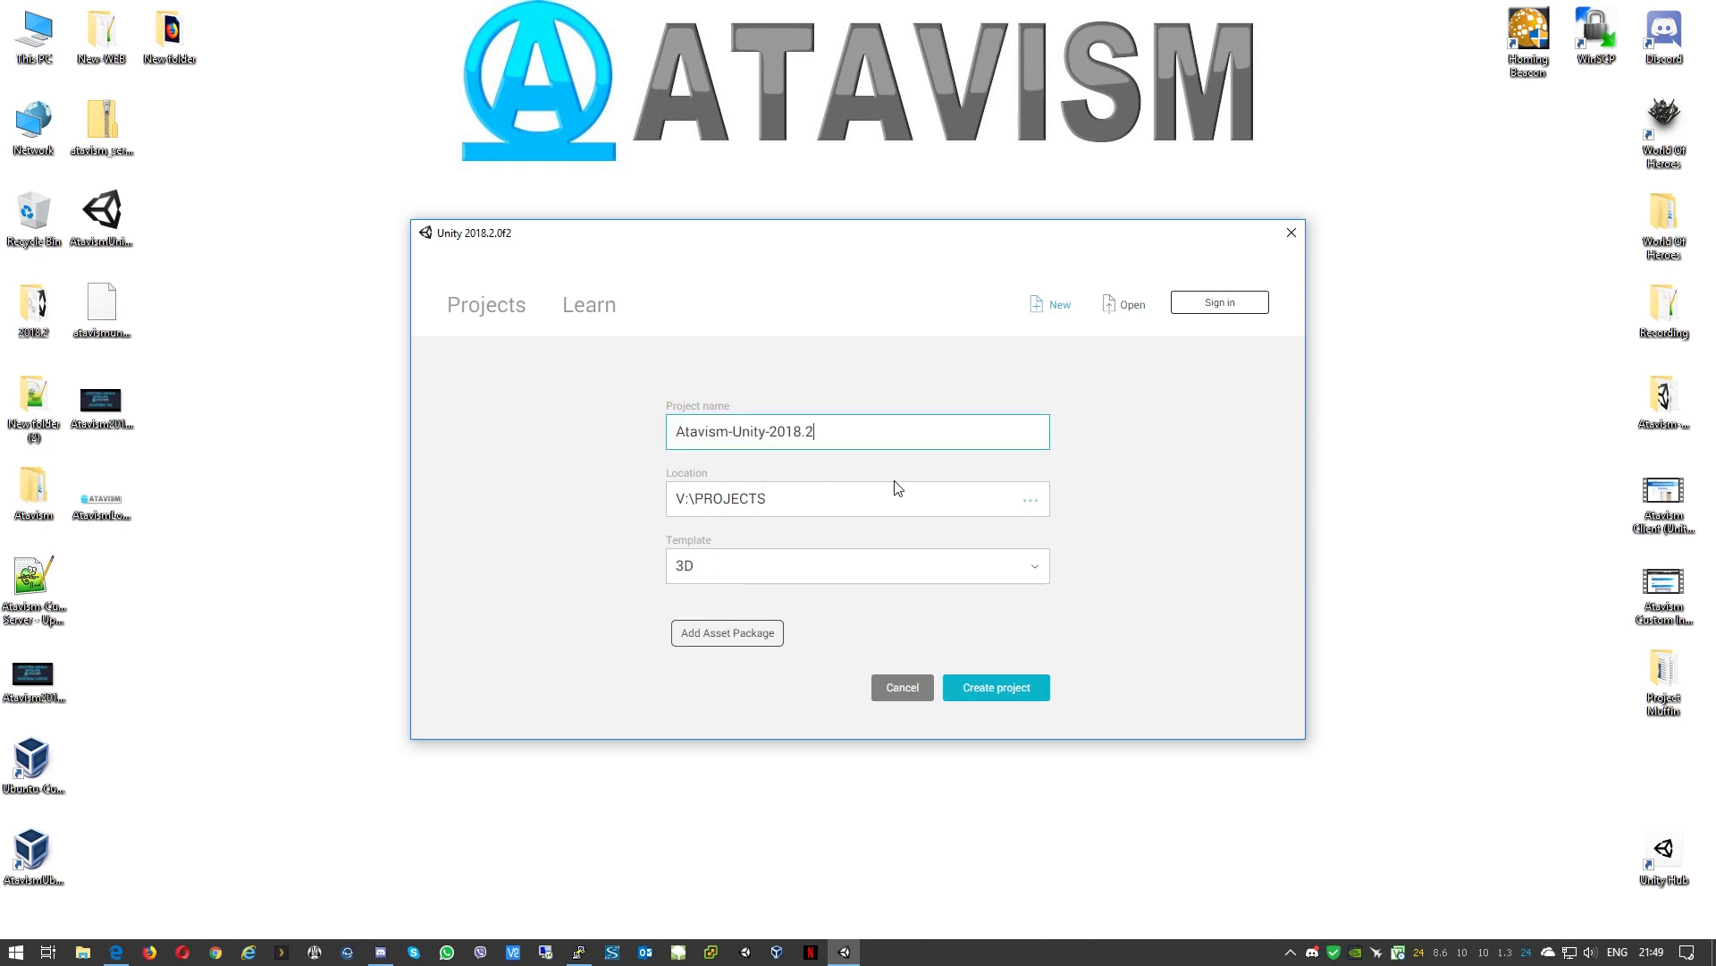
left_click(992, 695)
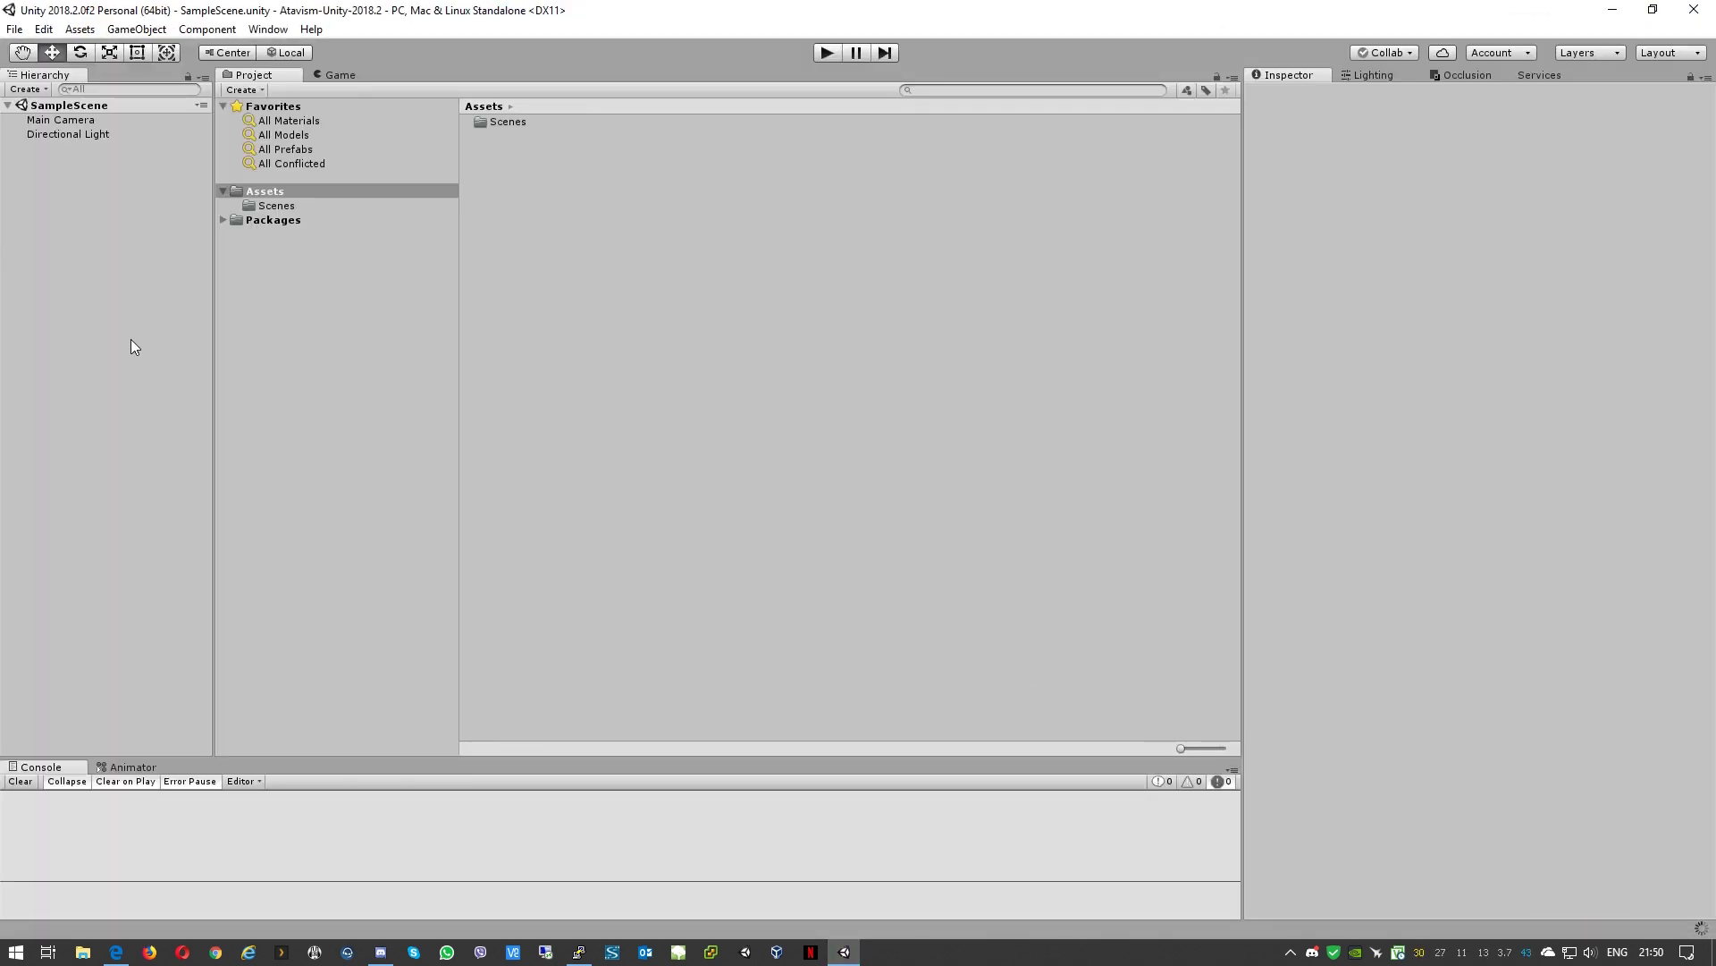
Step: Remove TextMesh Pro in the Package Manager, then close the Package Manager
left_click(269, 29)
left_click(302, 116)
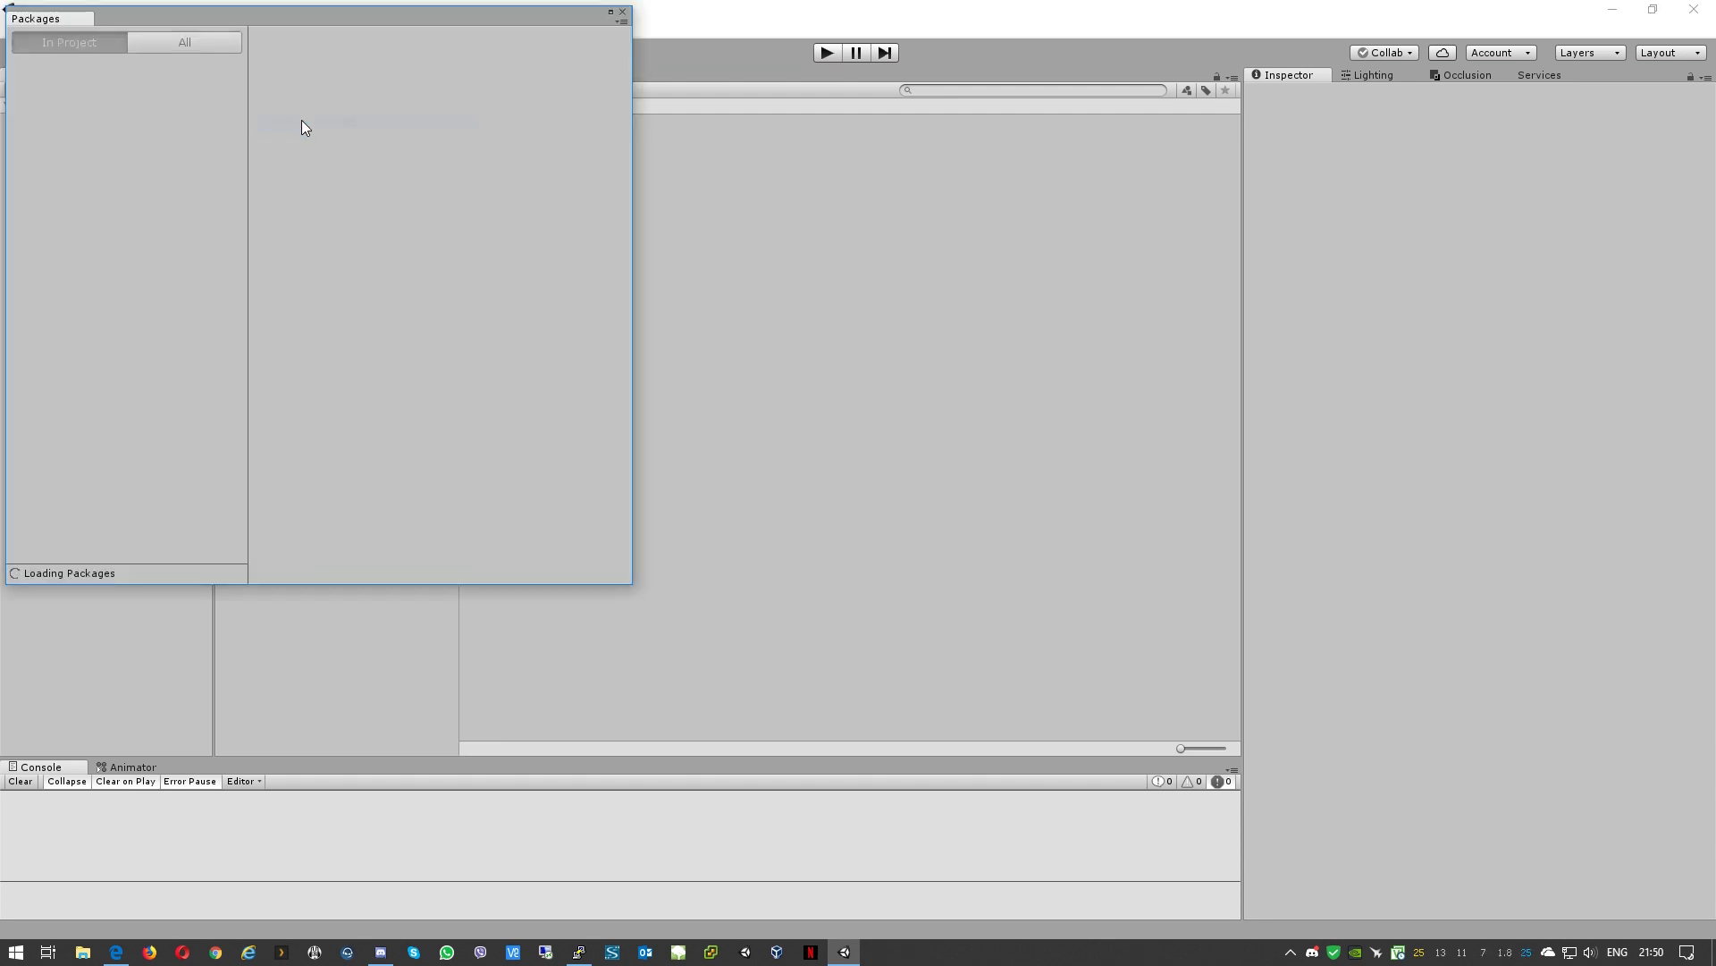
left_click(139, 168)
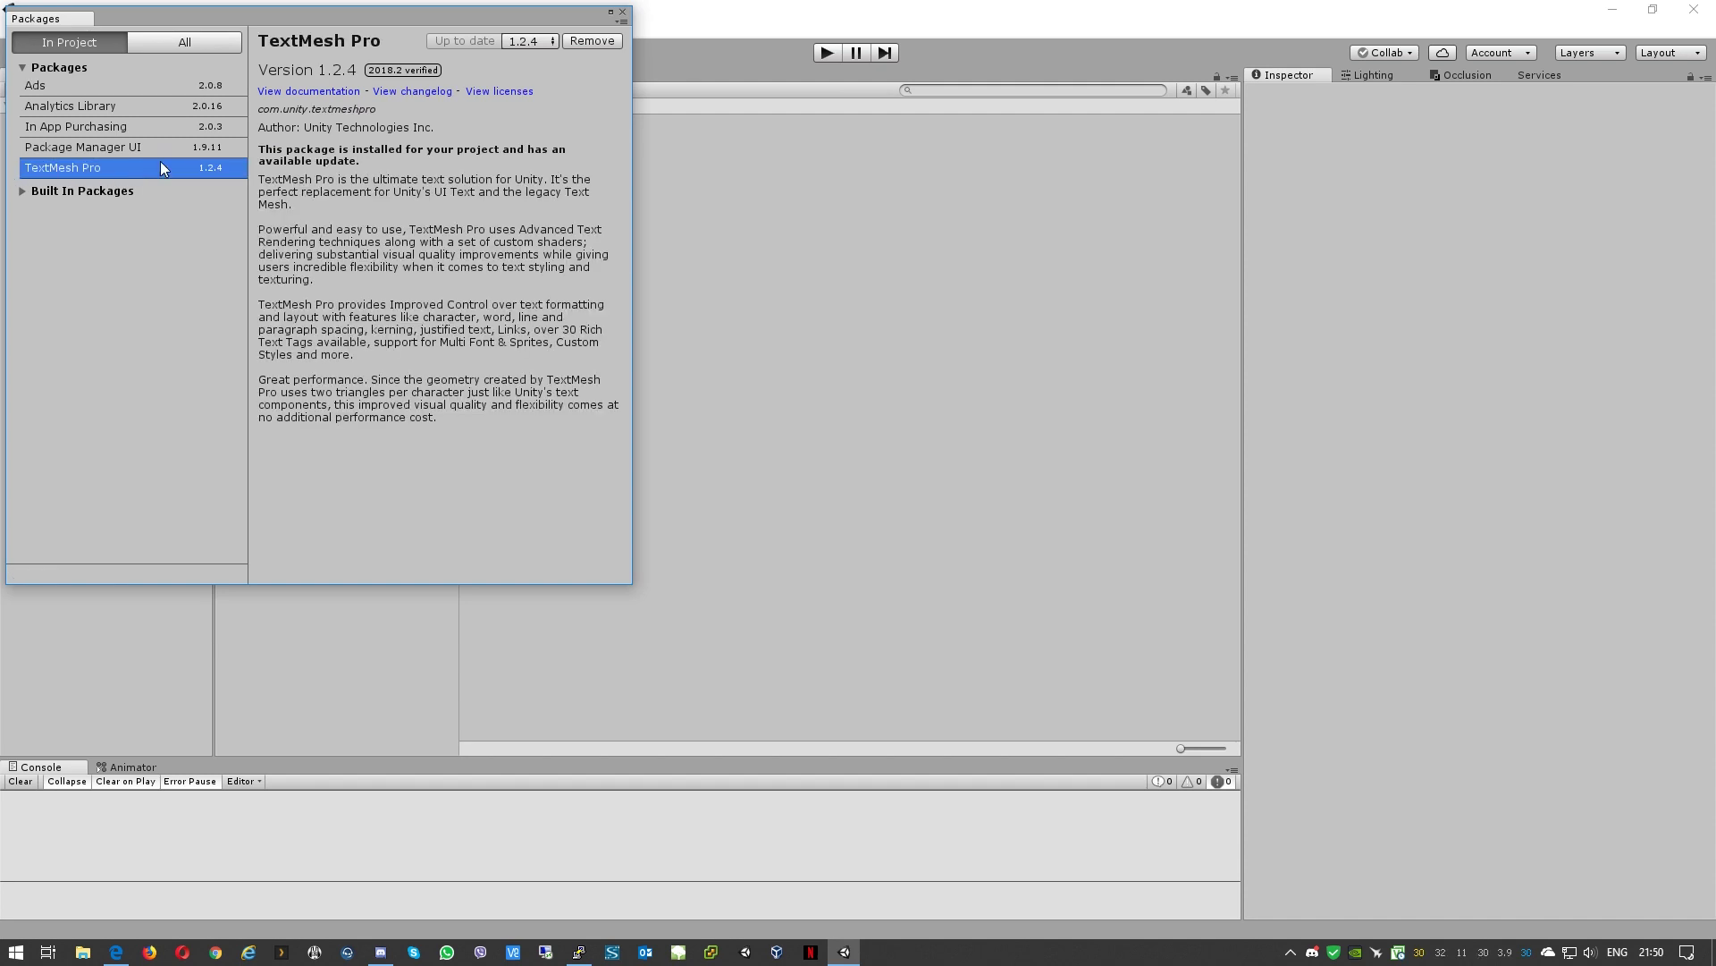
left_click(593, 41)
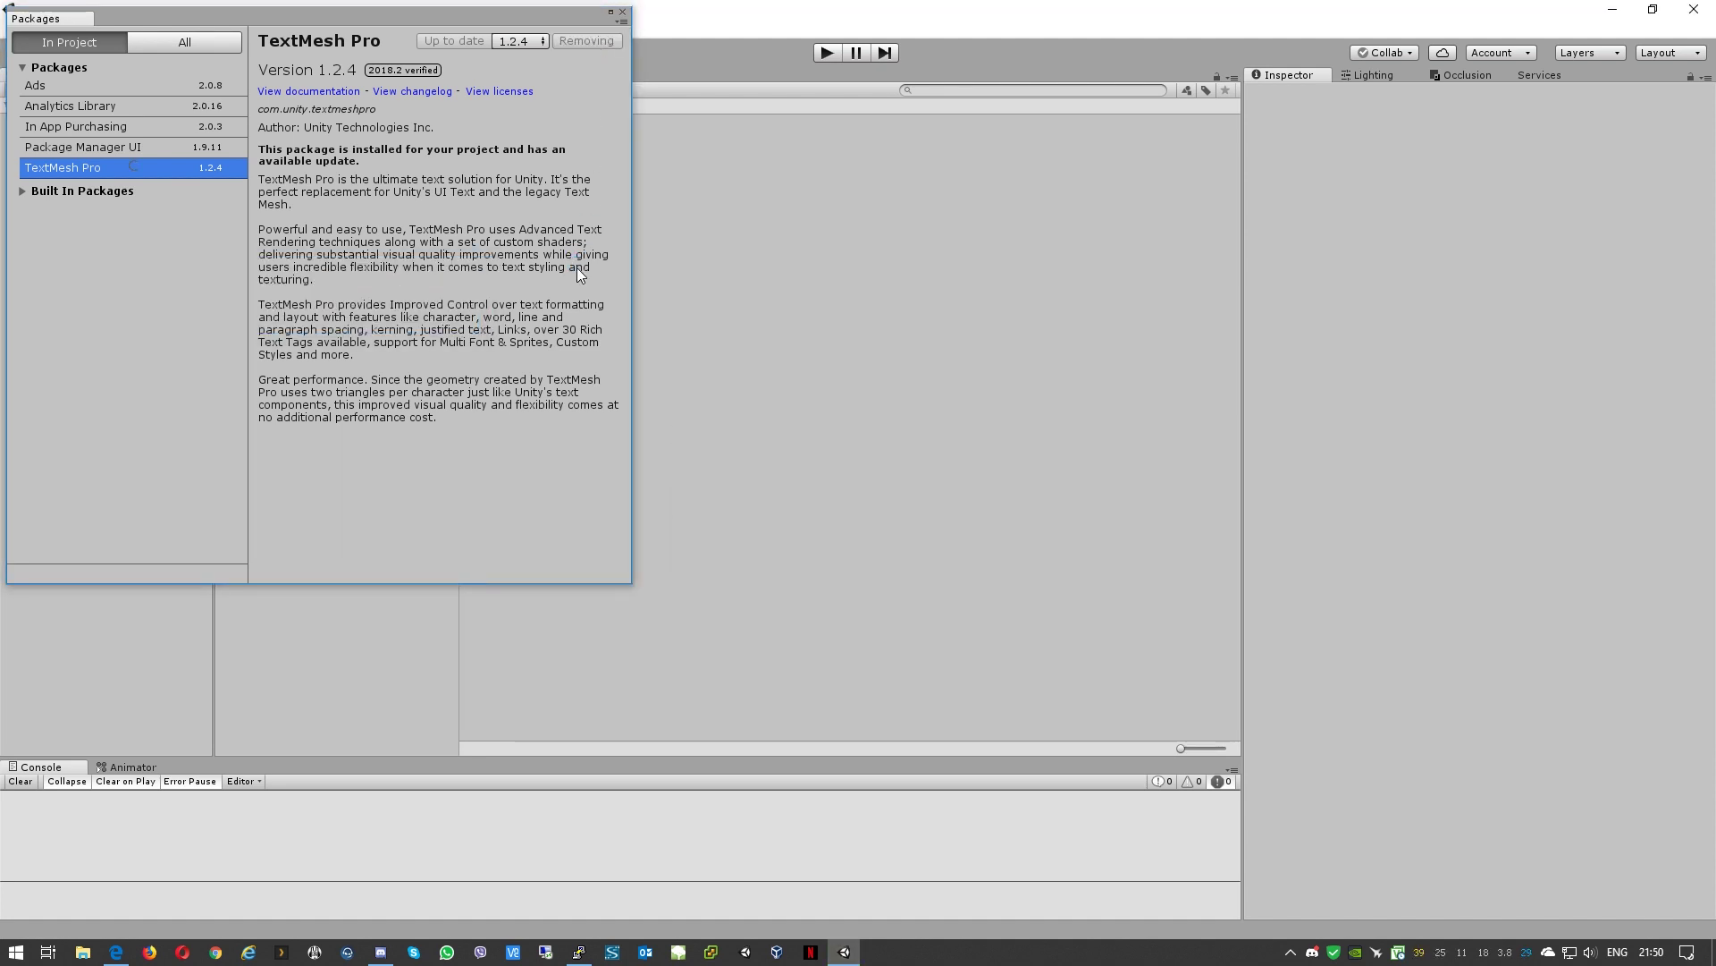
left_click(623, 13)
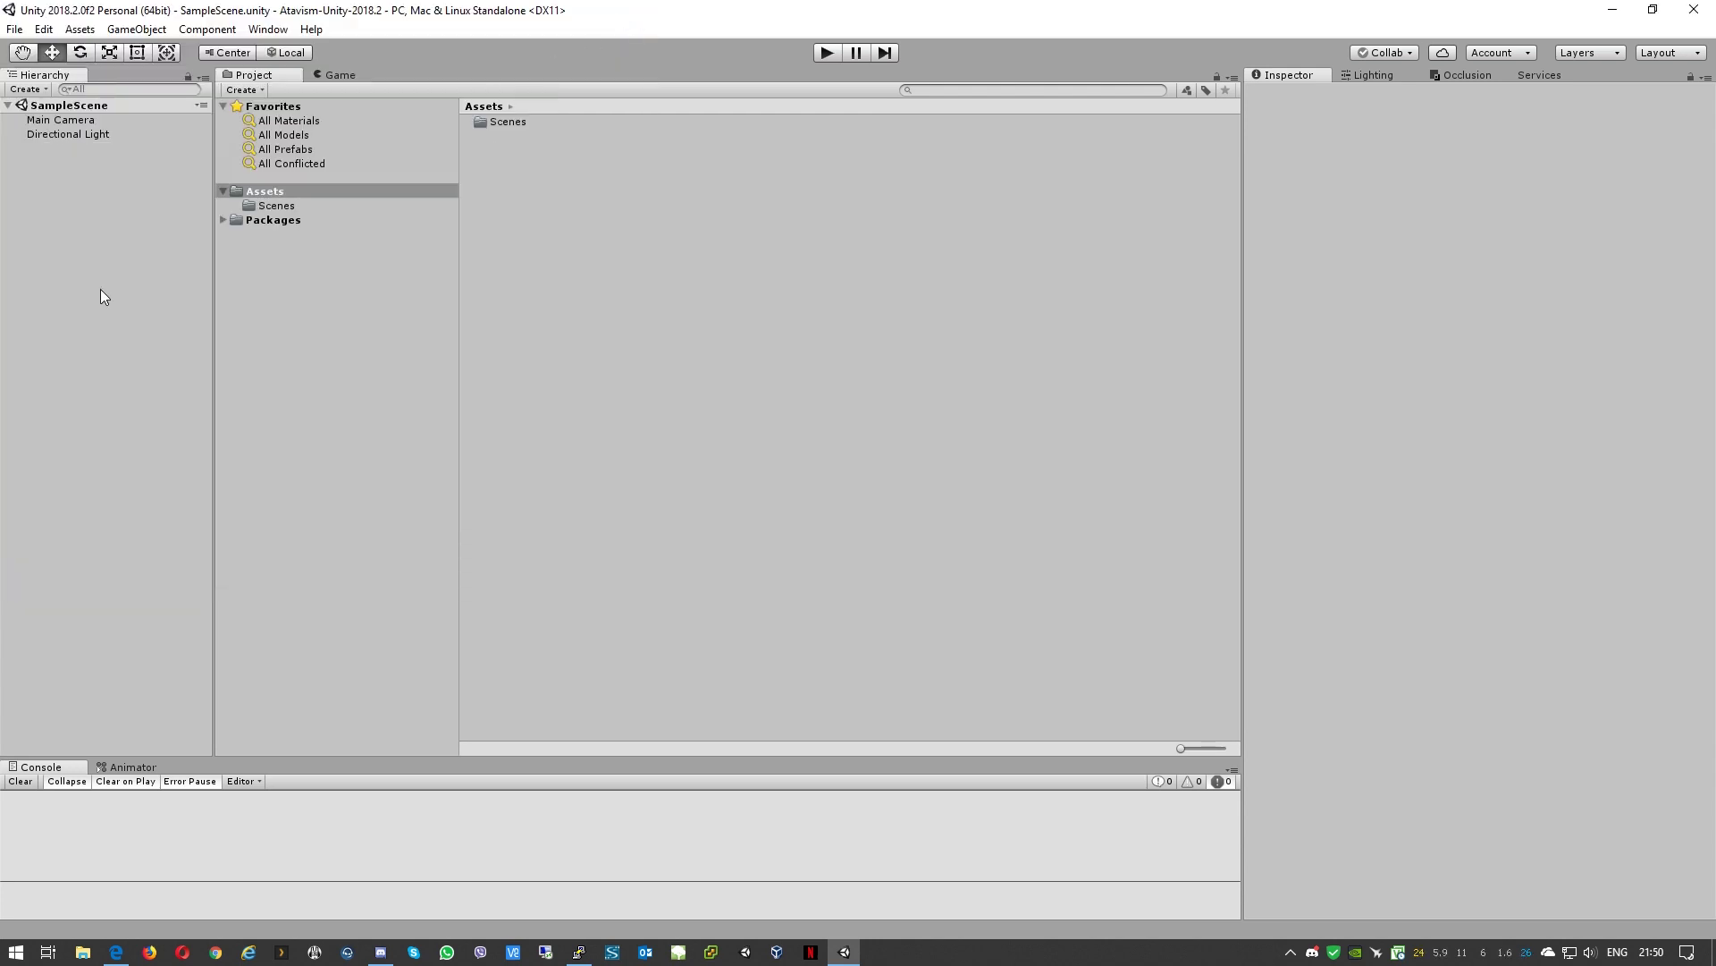
Step: Set the Player settings Color Space to Linear
left_click(46, 30)
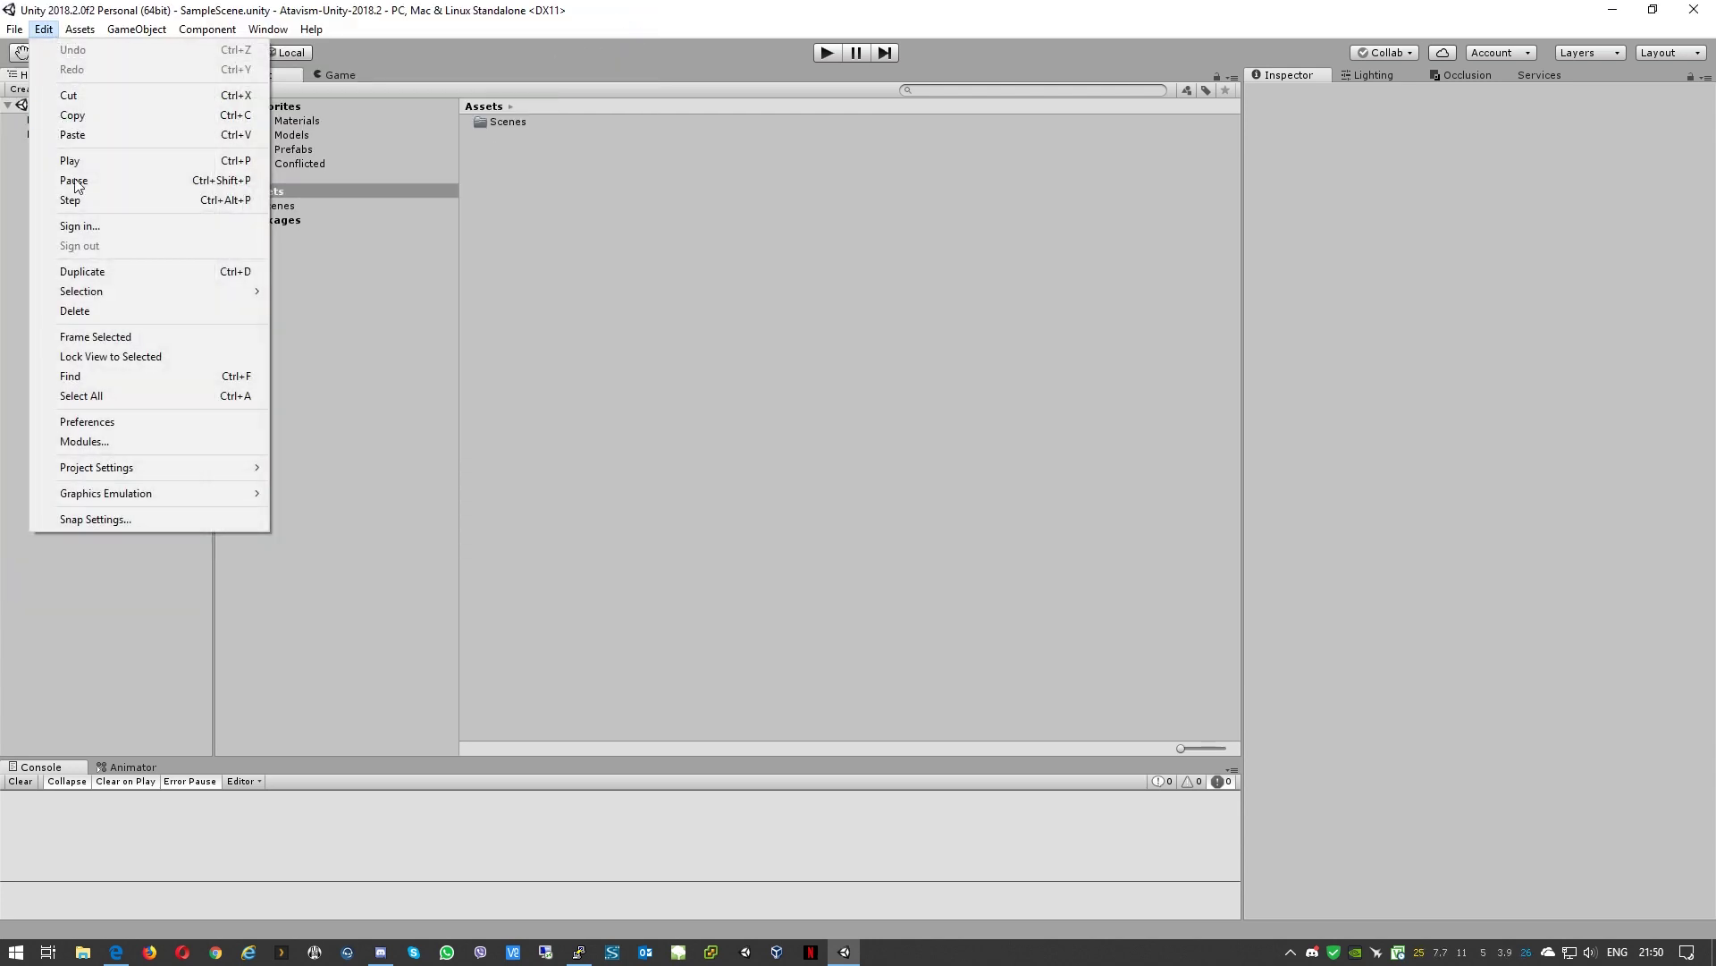
mouse_move(116, 469)
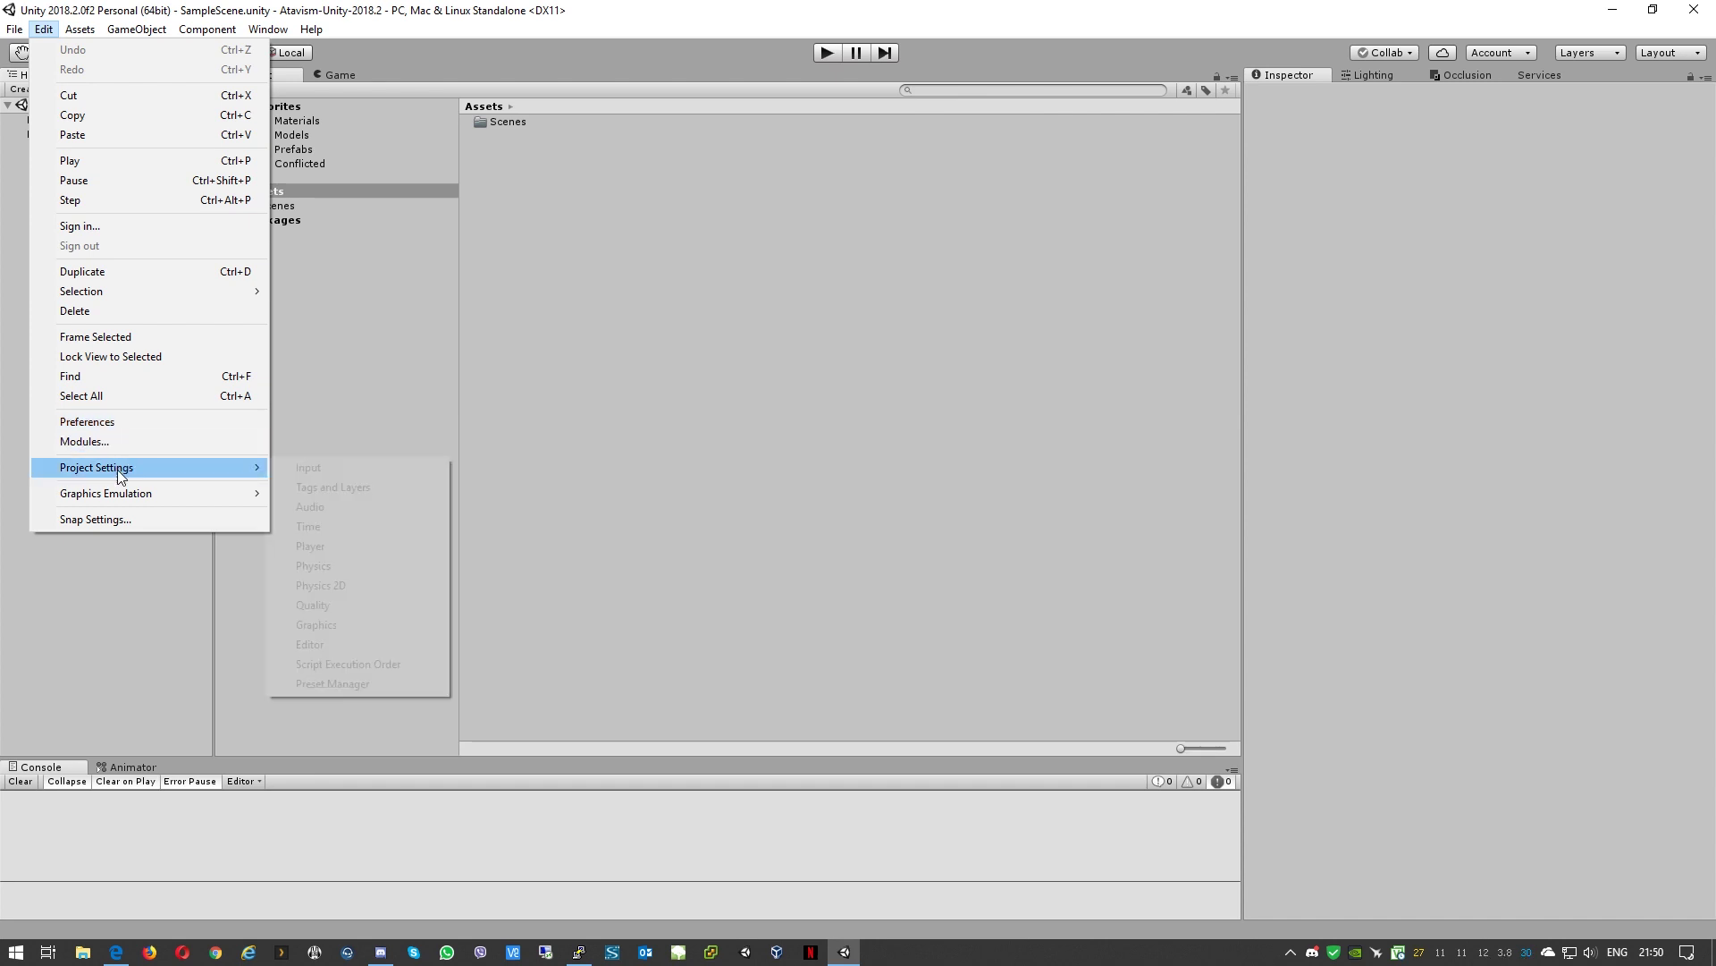
left_click(327, 547)
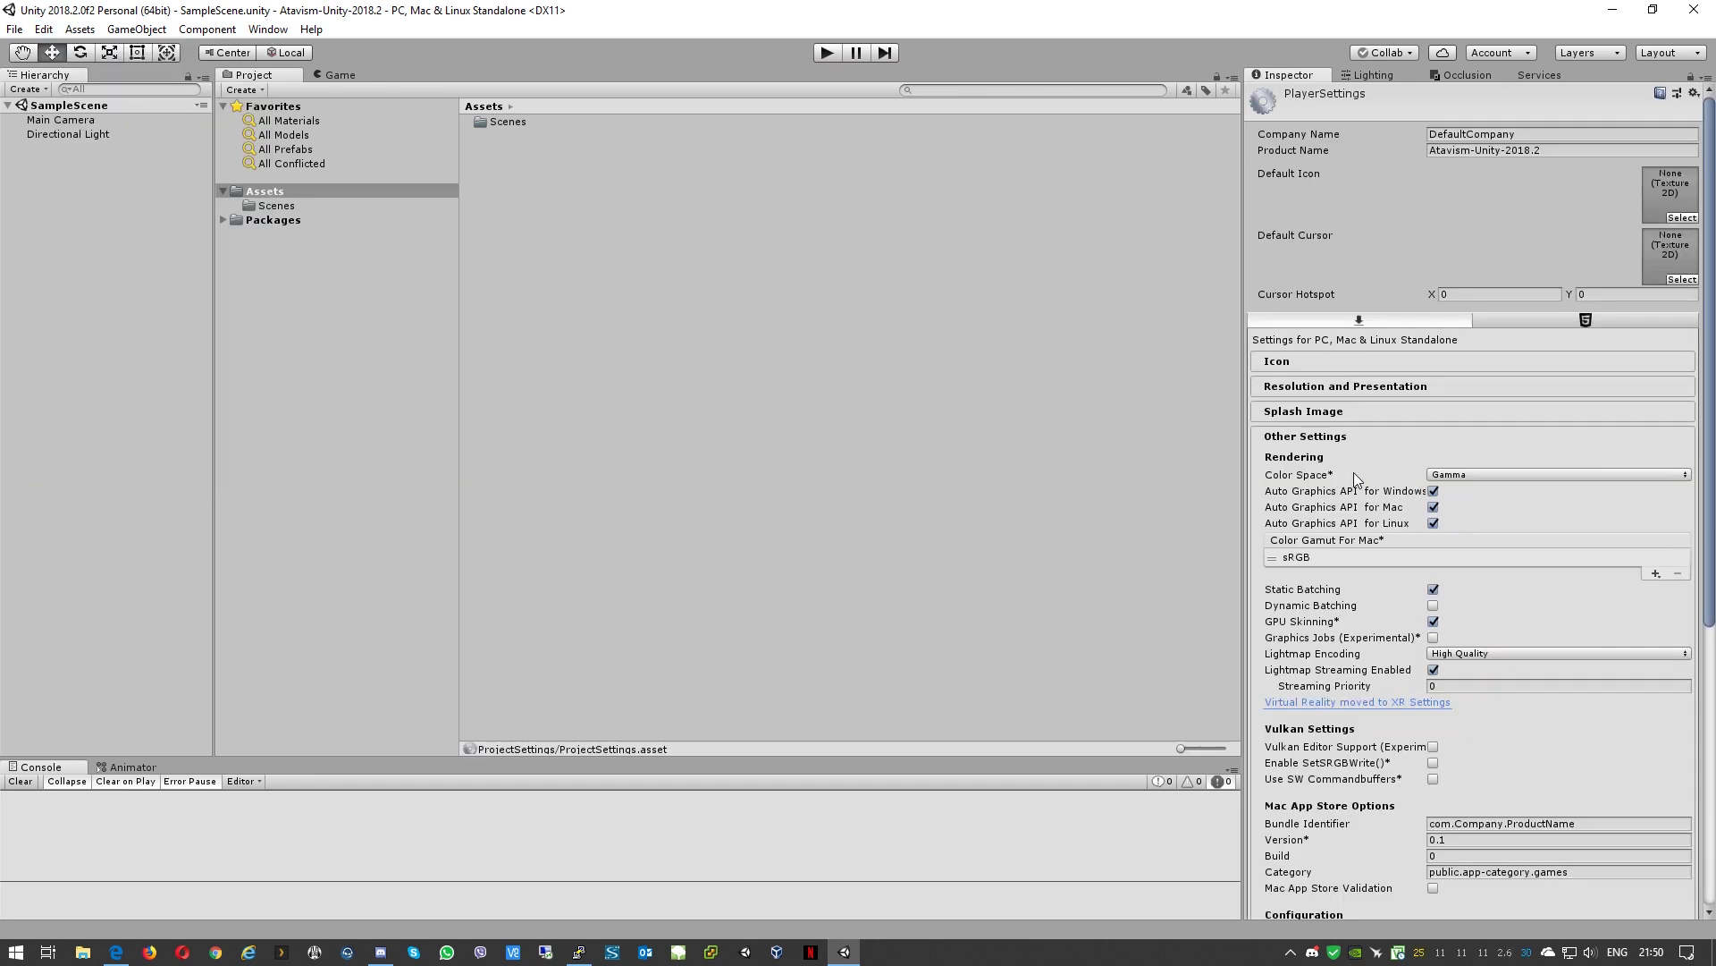
left_click(1510, 472)
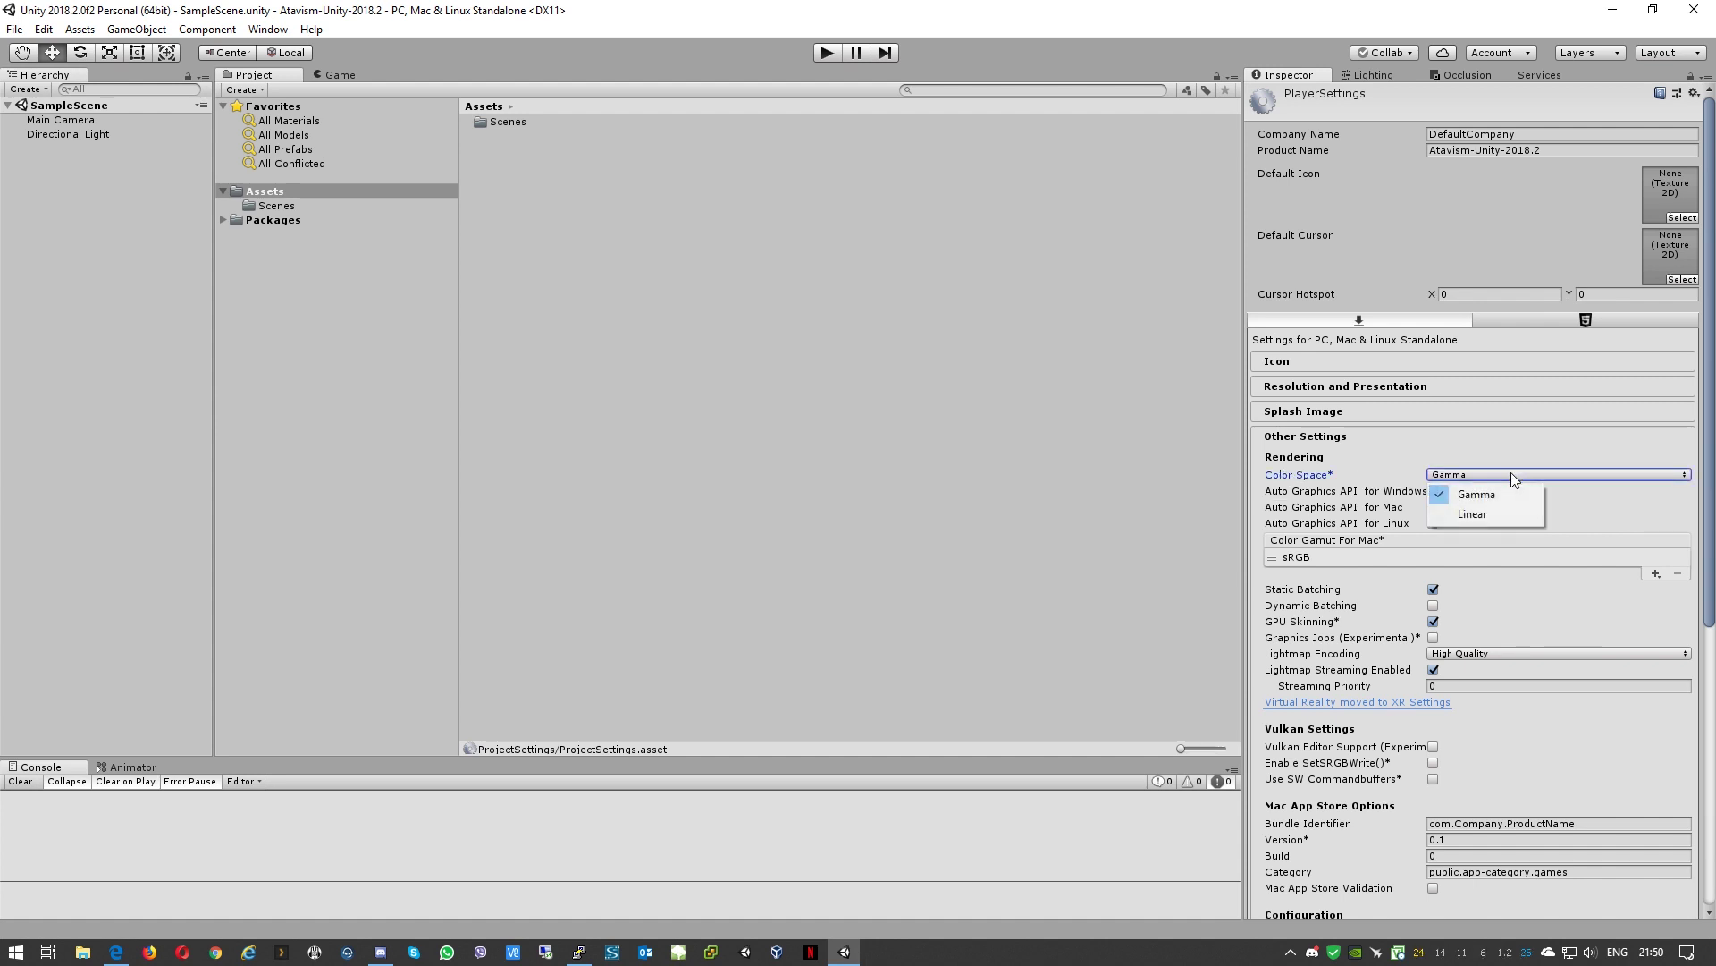
left_click(1498, 515)
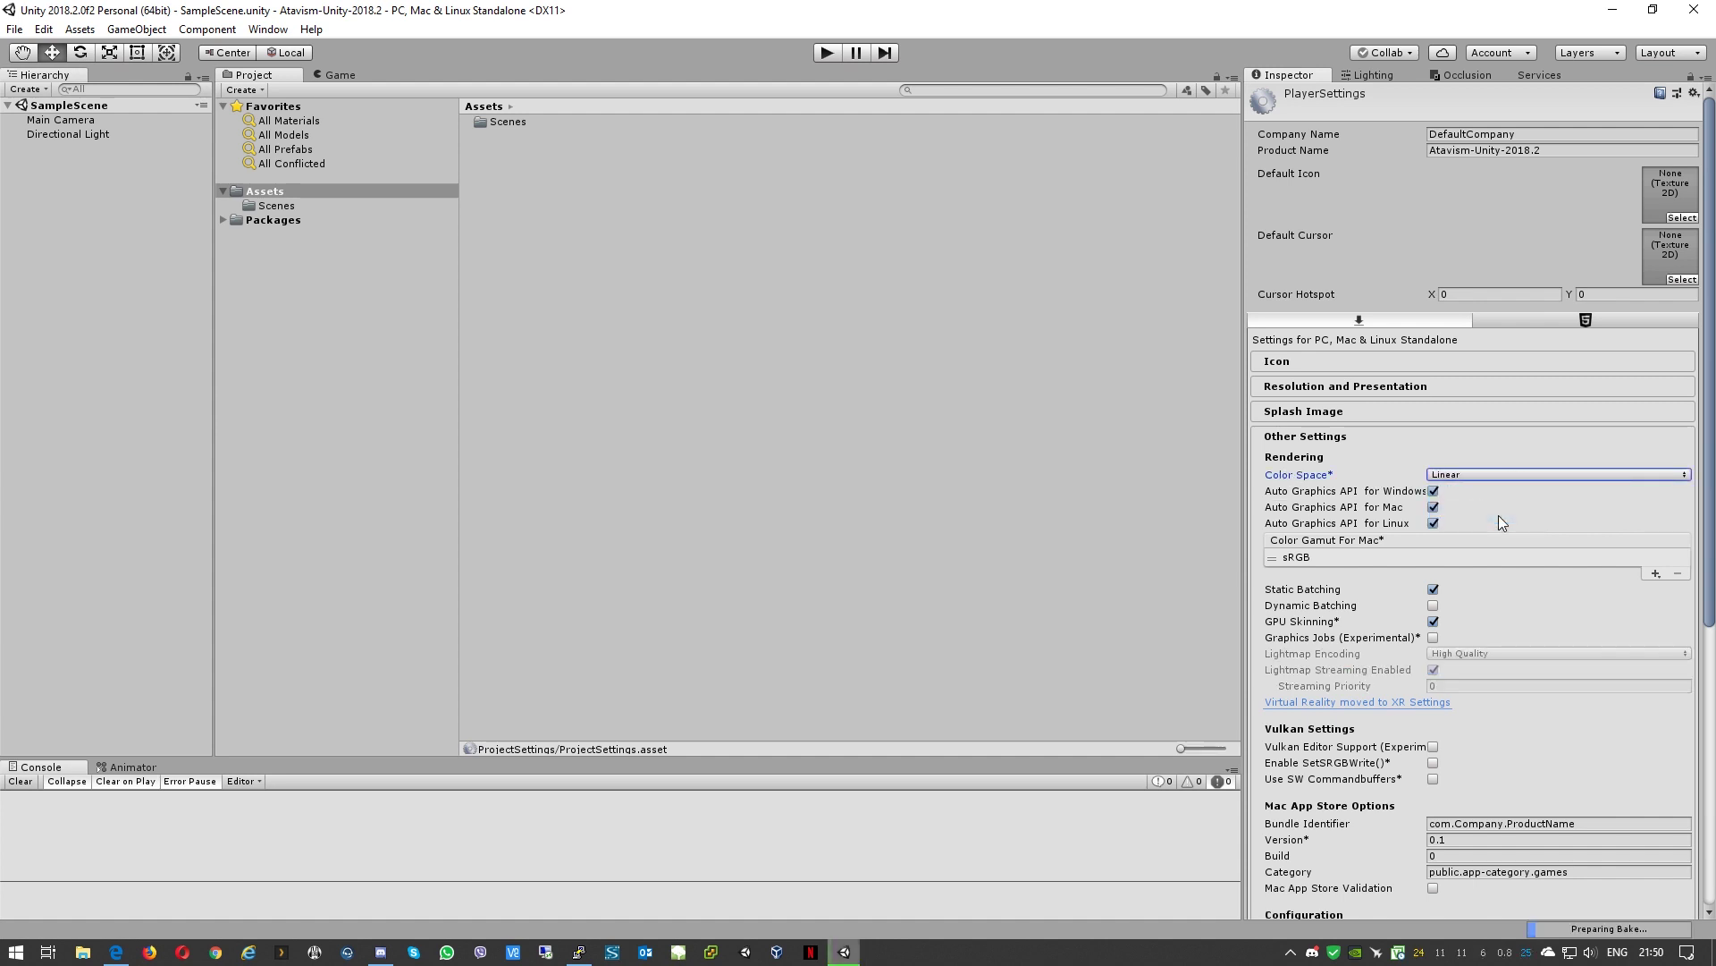
Step: Enable Dynamic Batching, Graphics Jobs (Experimental) and Prebake Collision Meshes
left_click(1434, 604)
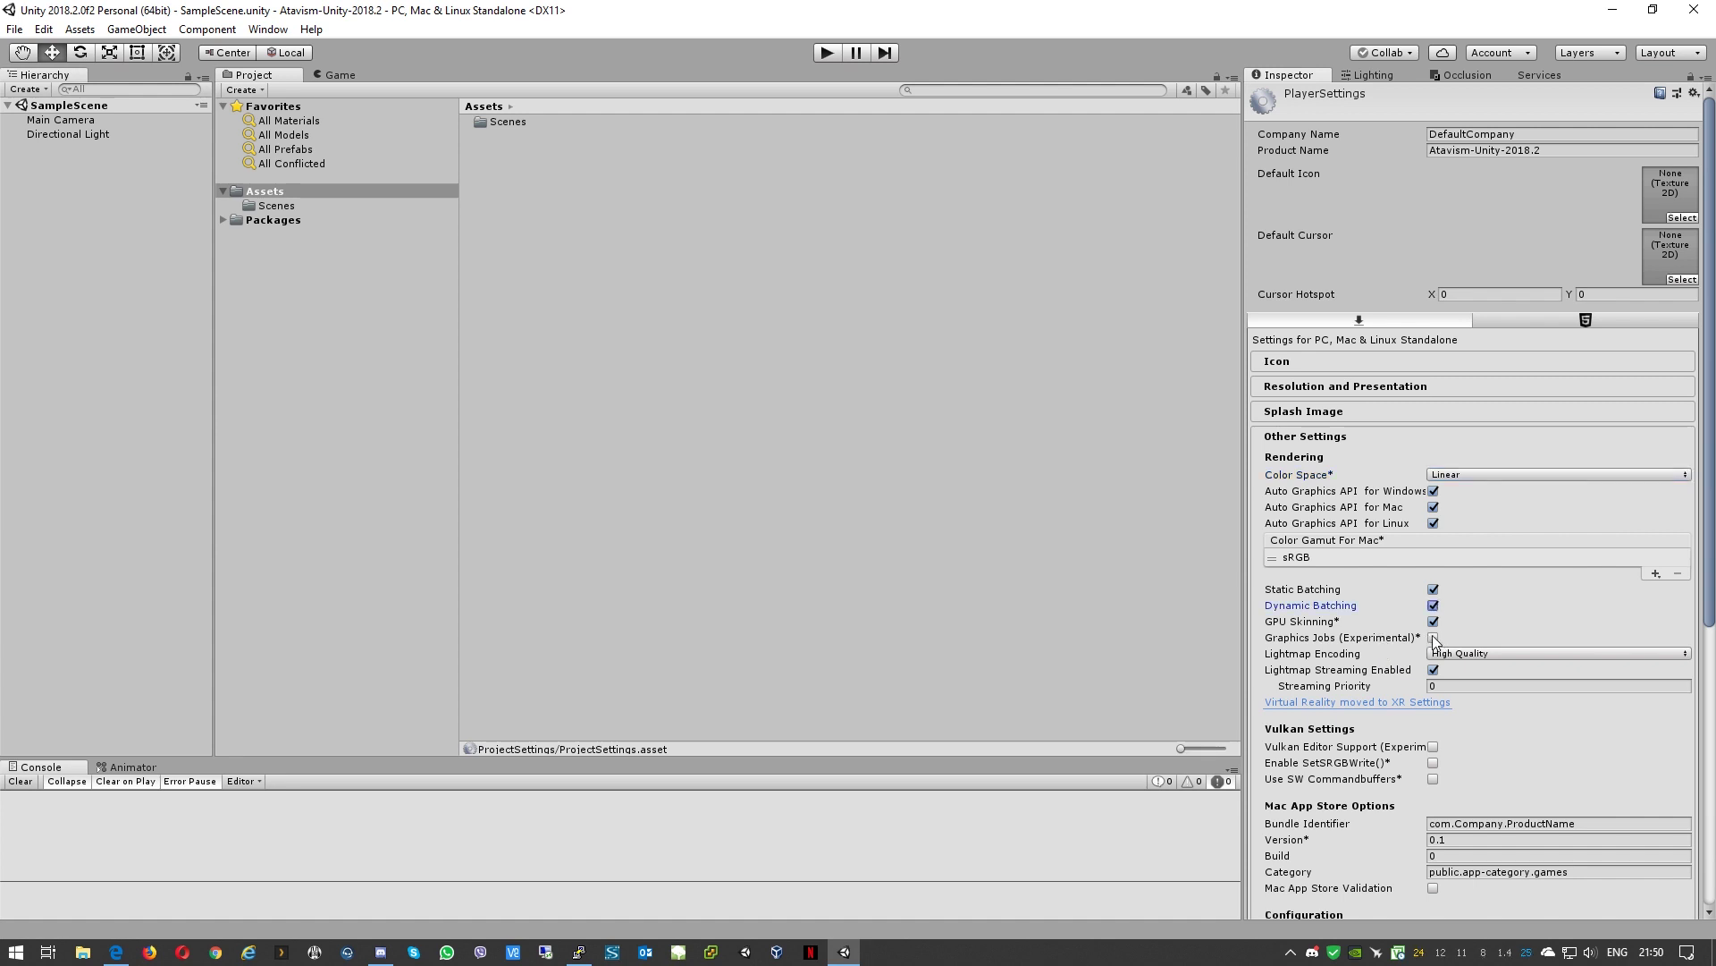
left_click(1434, 638)
scroll(1326, 662, "down", 10)
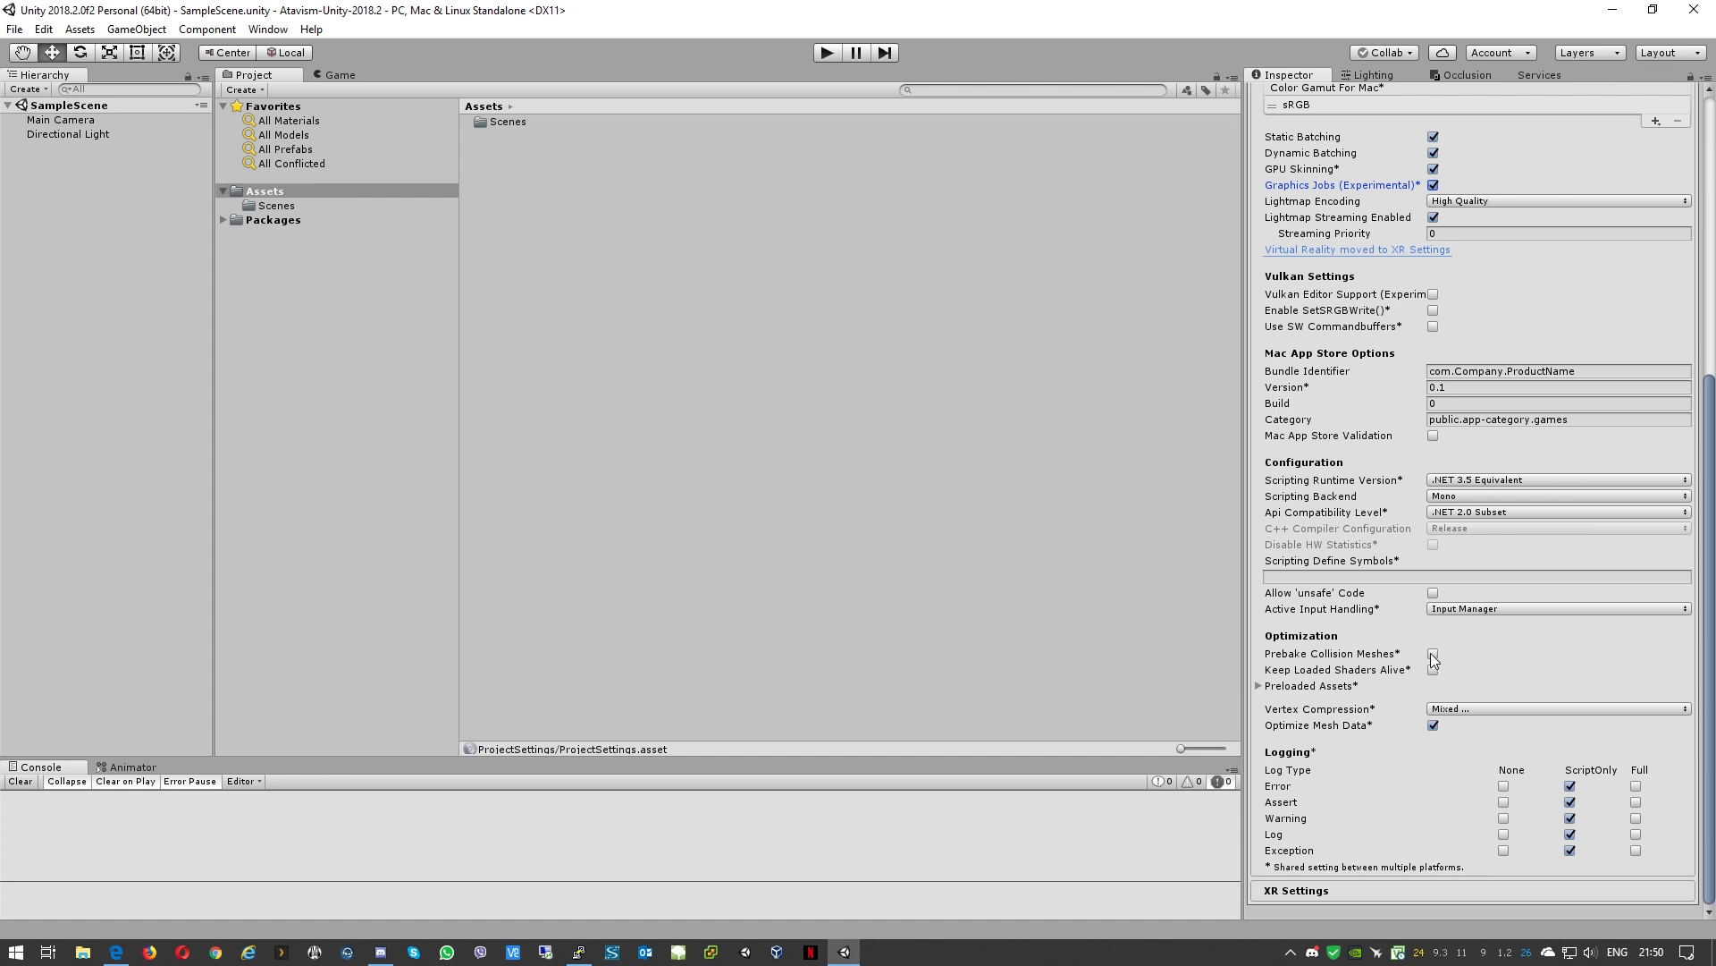
left_click(1433, 655)
left_click(1573, 54)
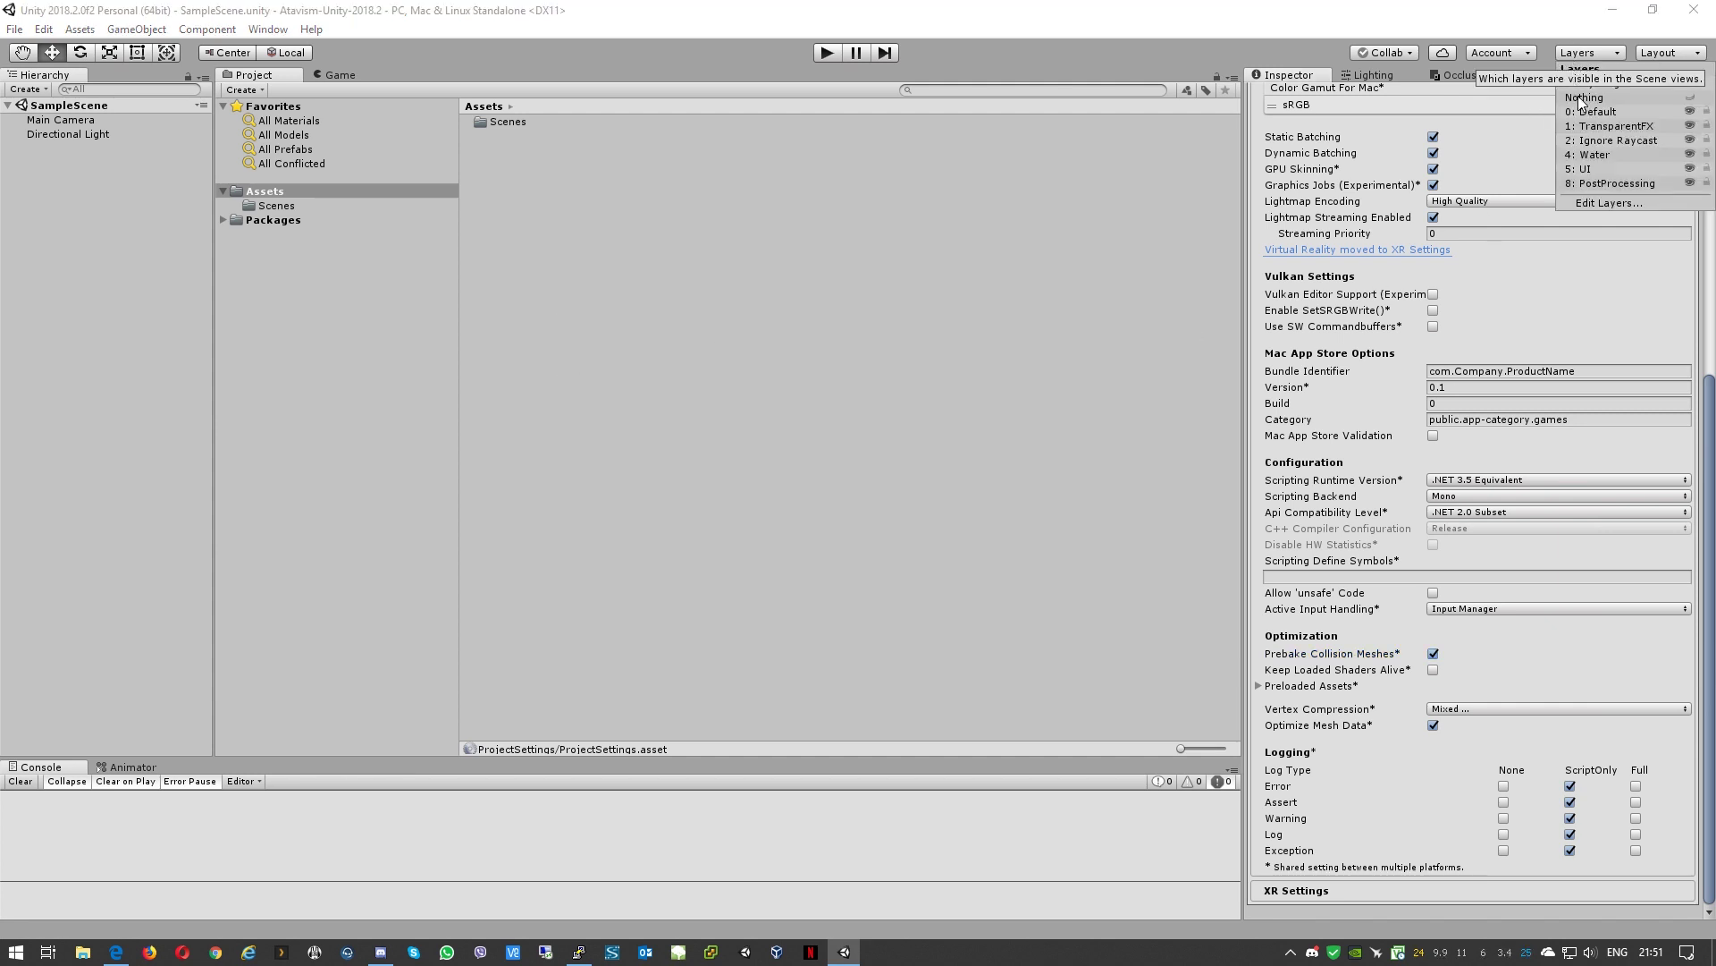
Step: In Edit Layers, move the PostProcessing name from User Layer 8 to User Layer 9
left_click(1594, 204)
left_click(1252, 167)
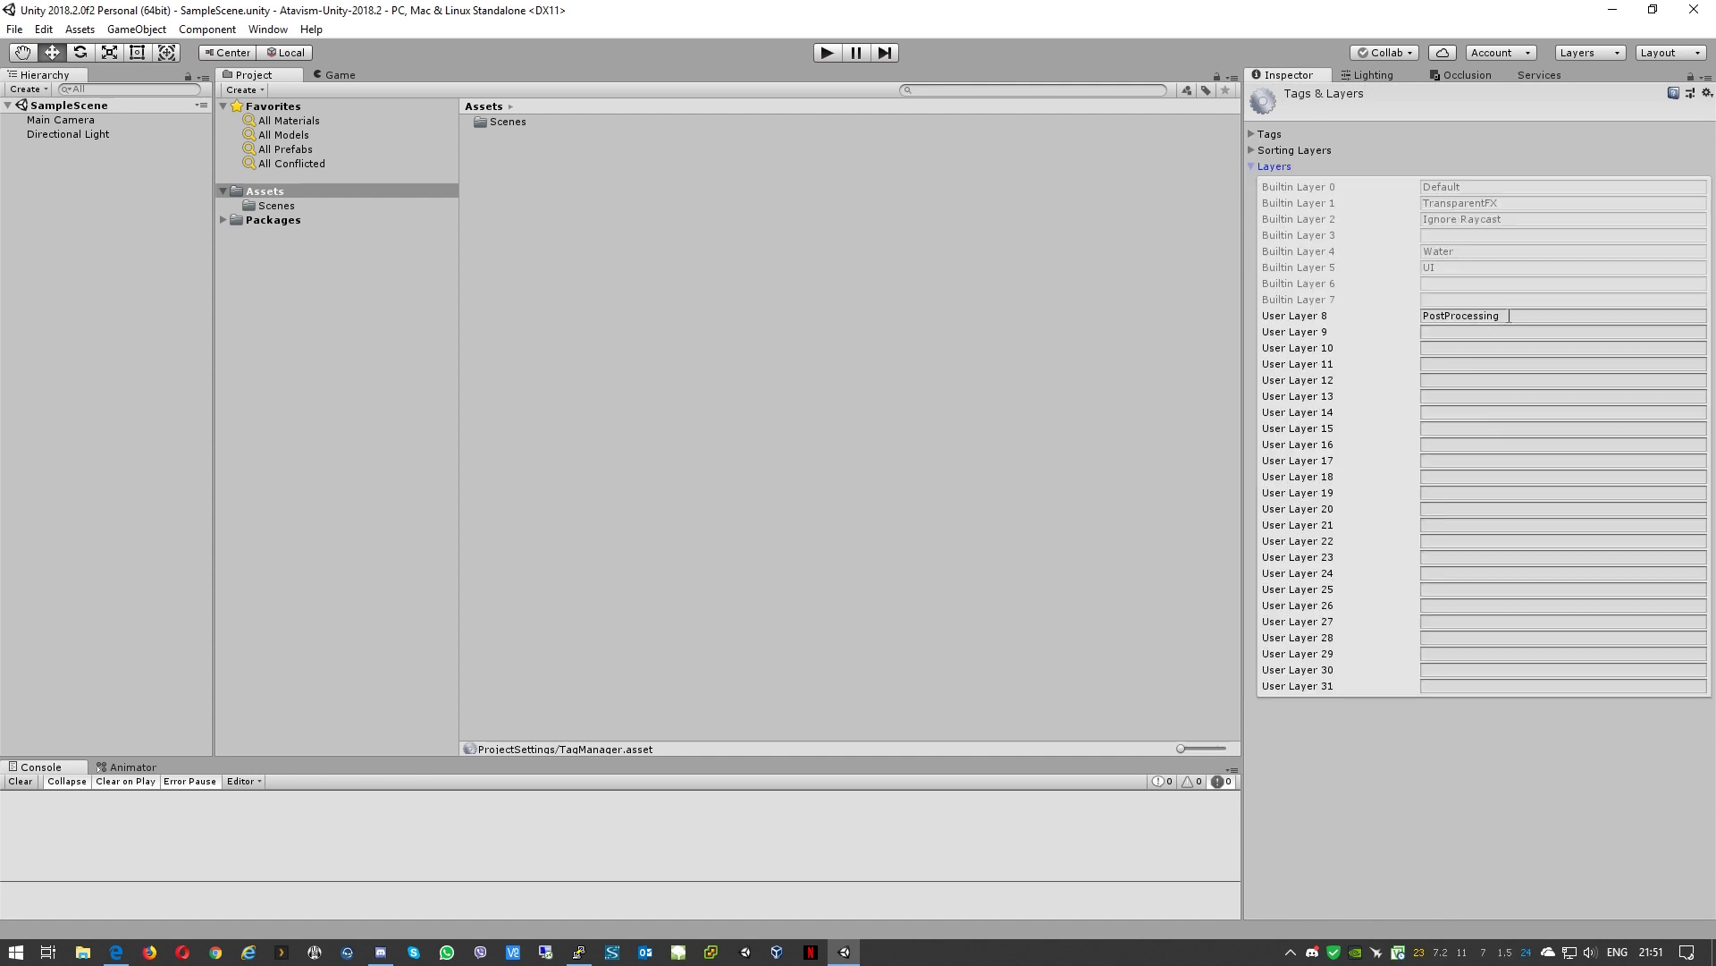
left_click(1509, 315)
key("ctrl+c")
left_click(1481, 317)
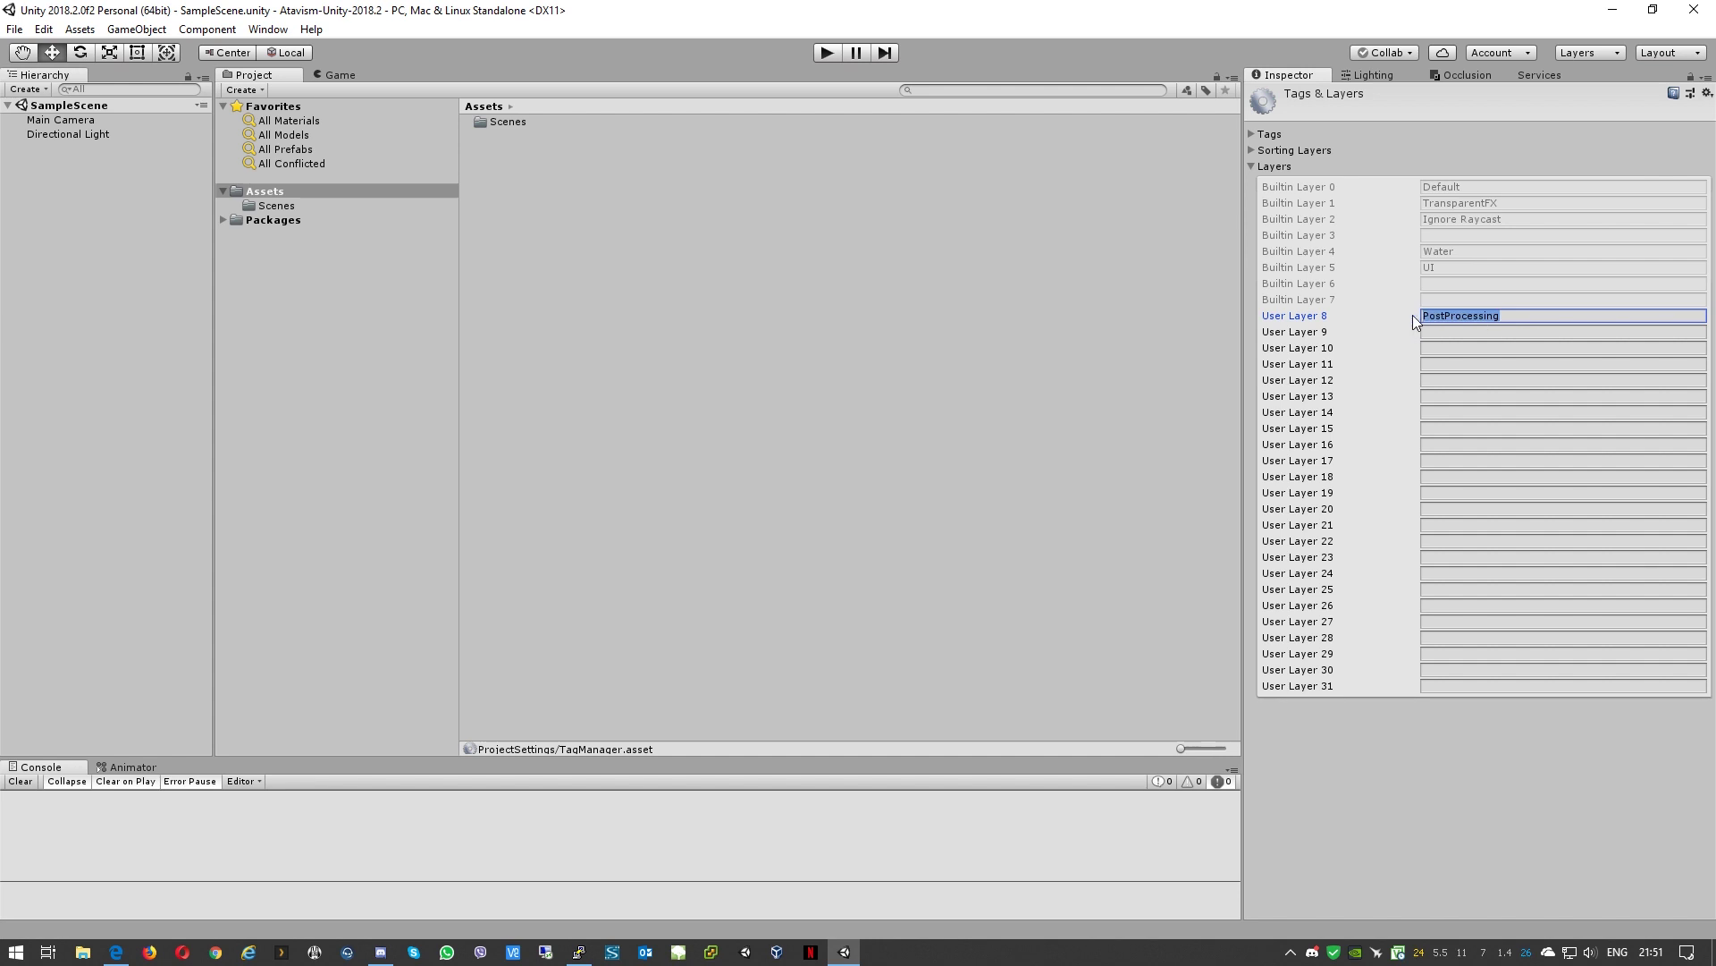
key("BackSpace")
left_click(1471, 332)
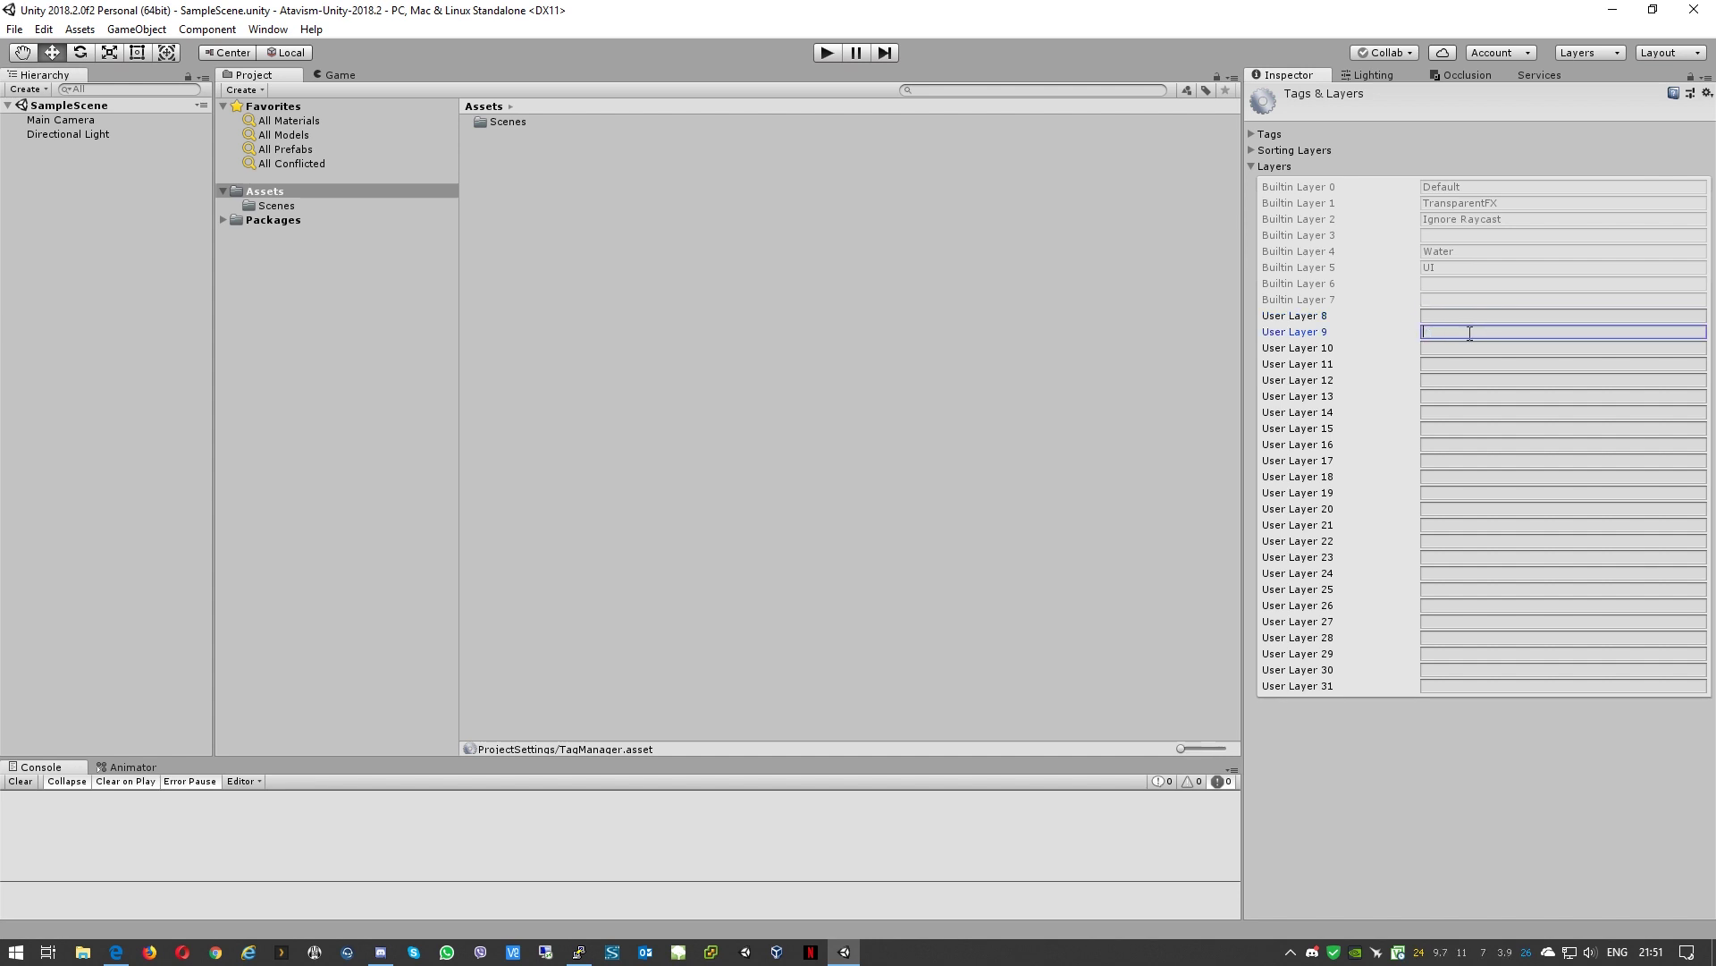
key("ctrl+v")
Step: Name User Layer 8 Targetable
left_click(1456, 315)
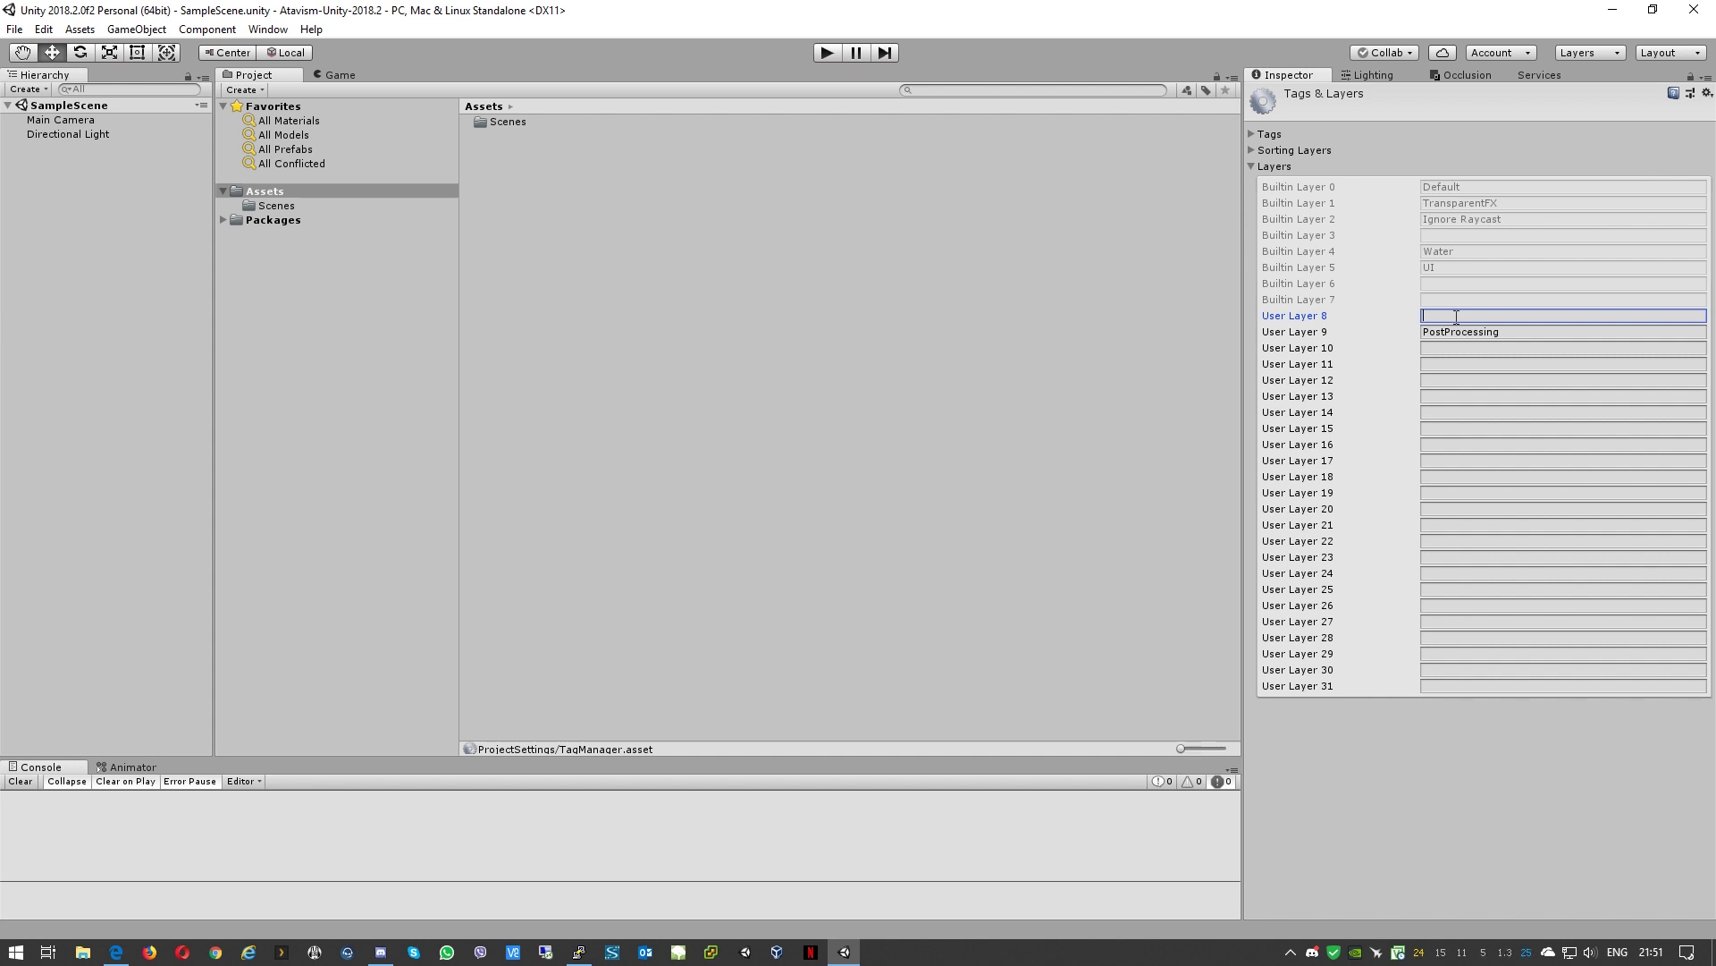
type("Targetable")
left_click(79, 31)
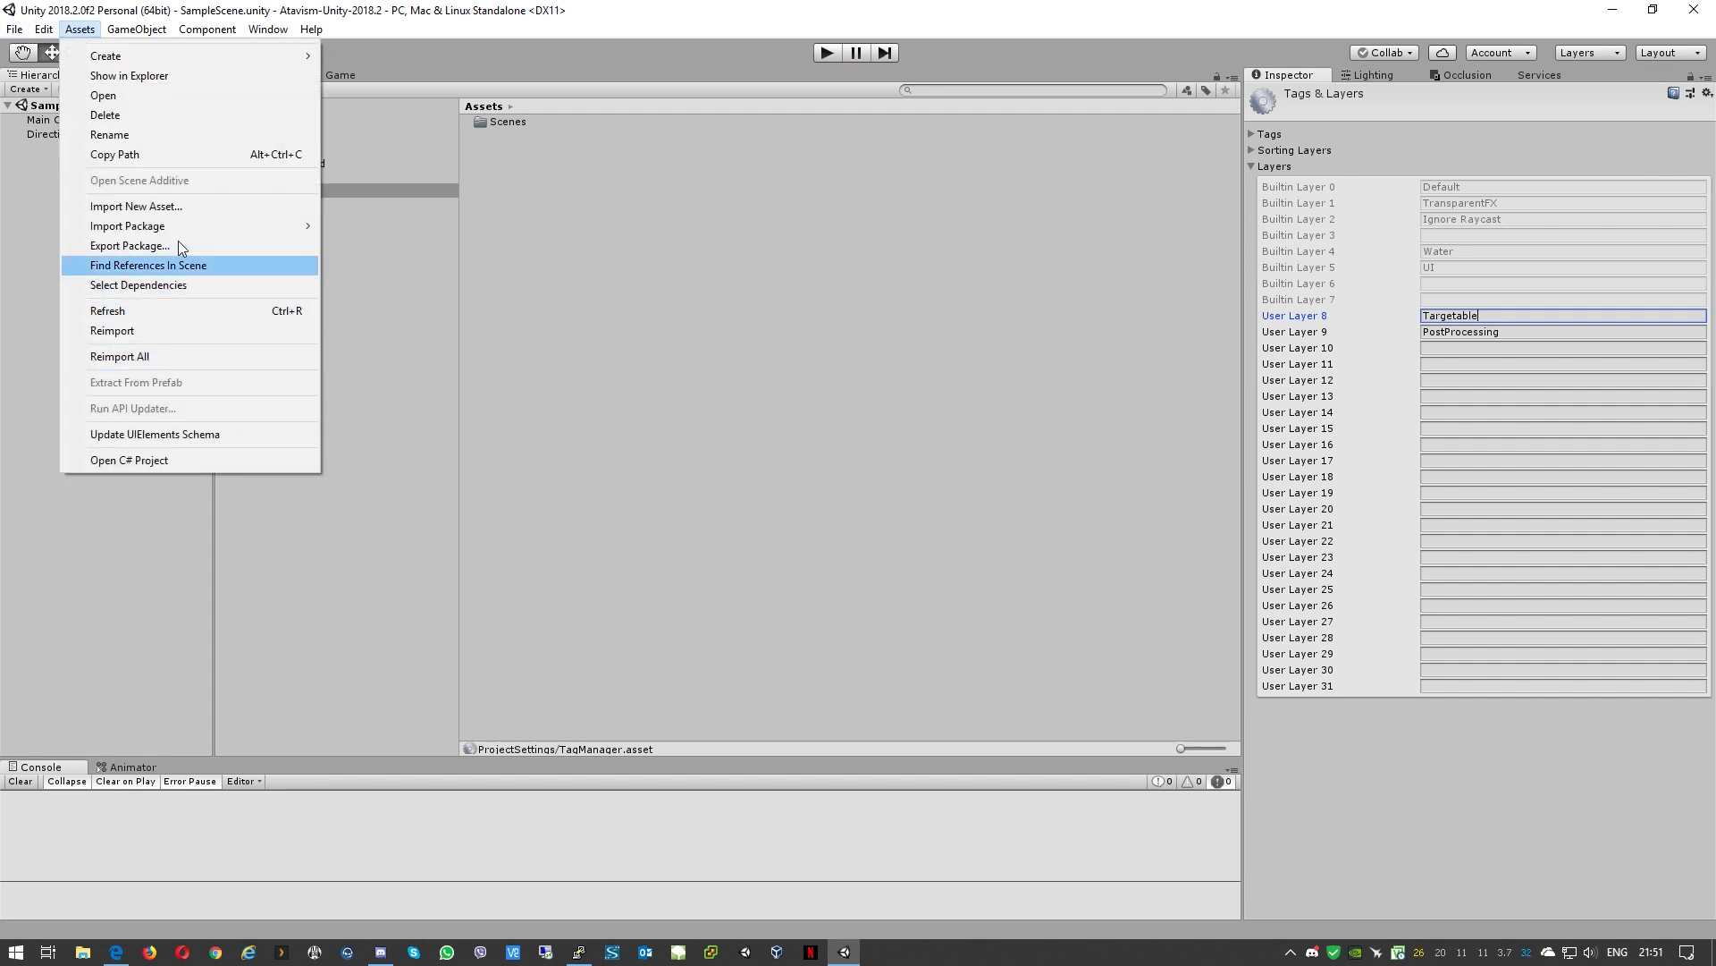
Step: Open AtavismUnity_V2018.2.0_Demo.unitypackage from the Desktop as a custom package import
mouse_move(188, 229)
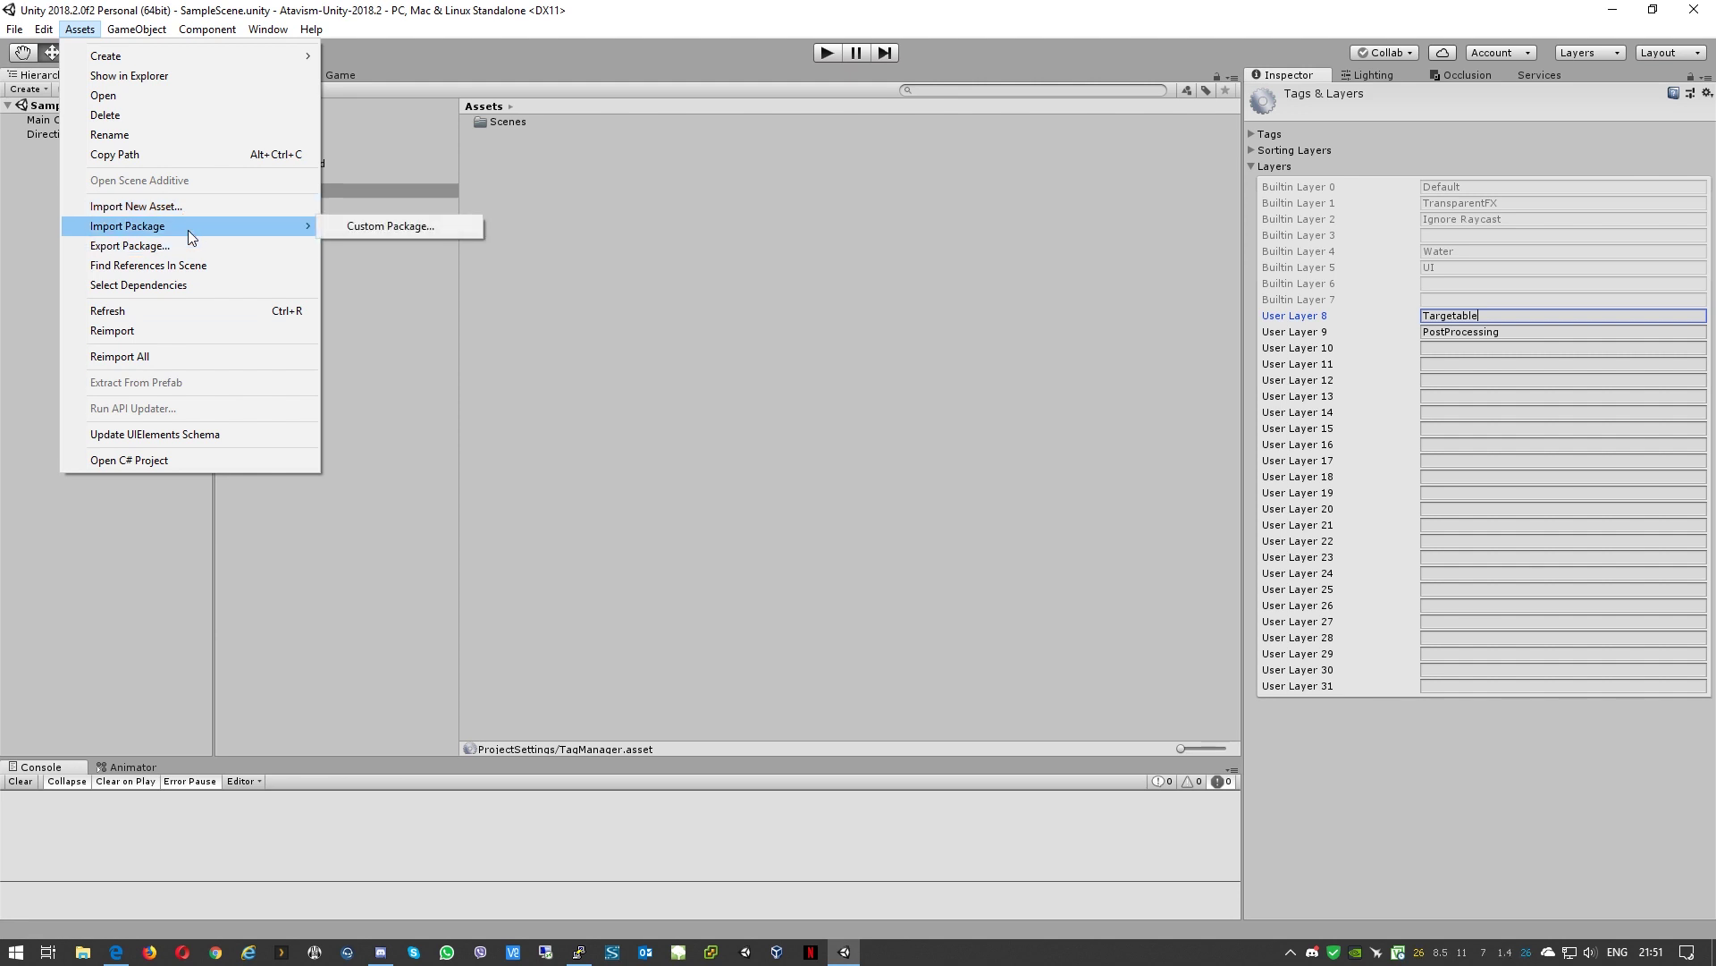
left_click(349, 227)
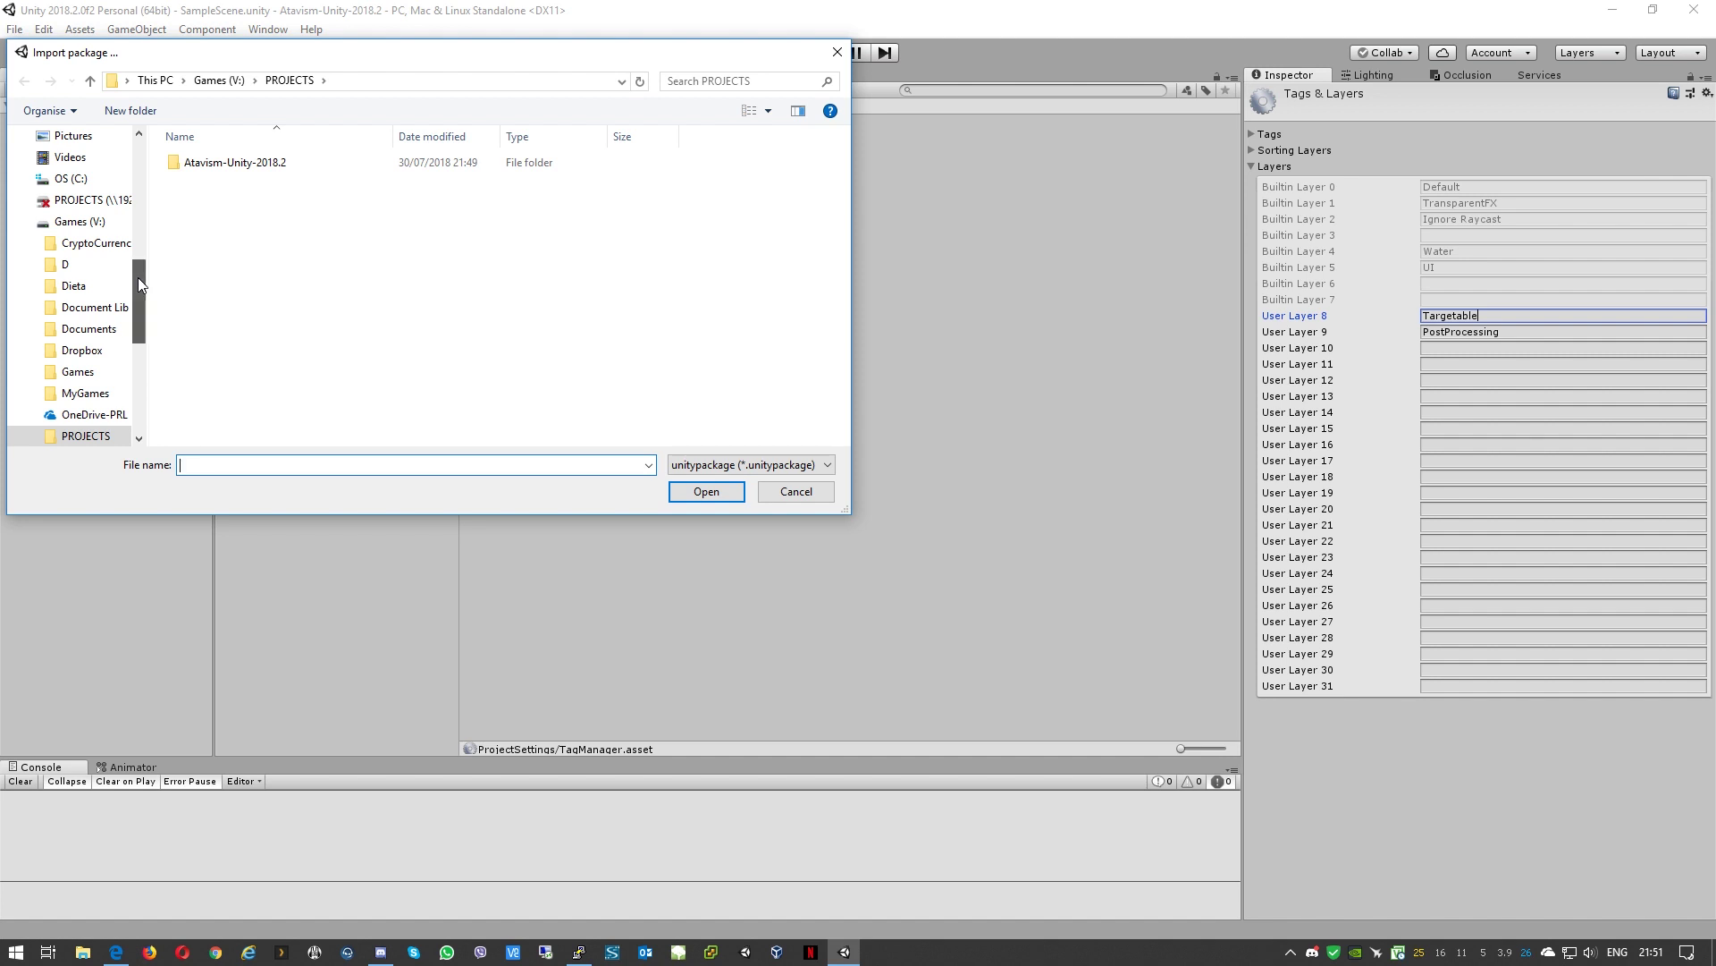
left_click_drag(137, 277, 130, 193)
scroll(134, 206, "up", 3)
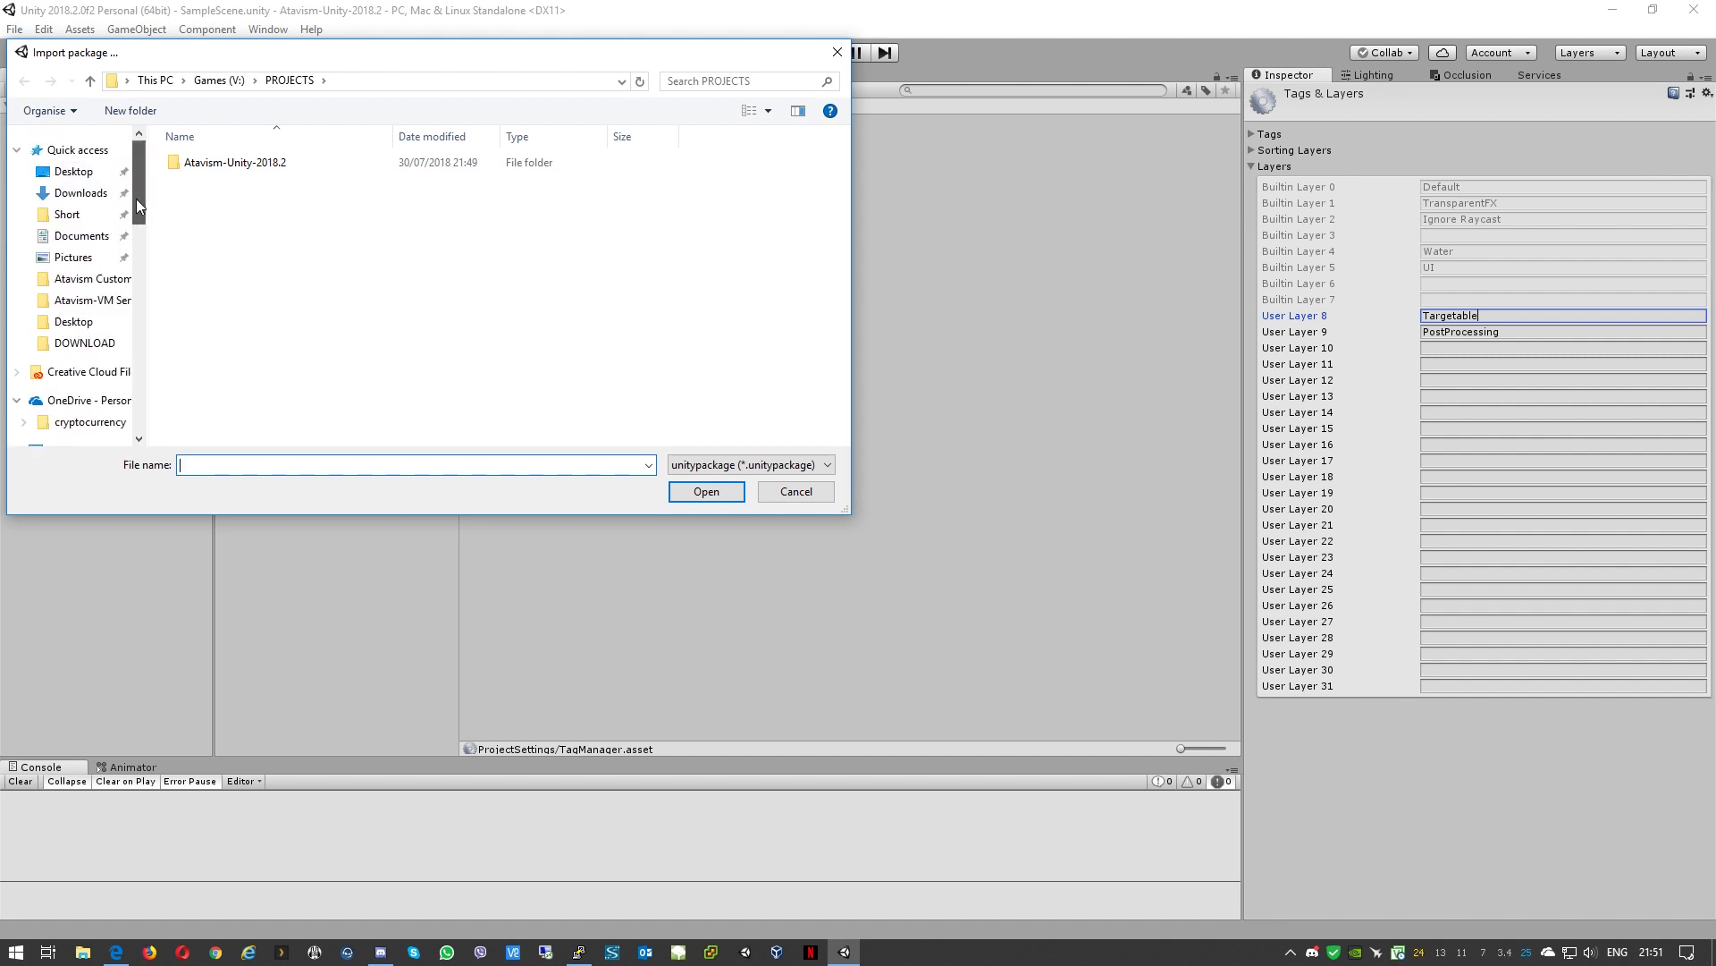
left_click(58, 173)
left_click(500, 332)
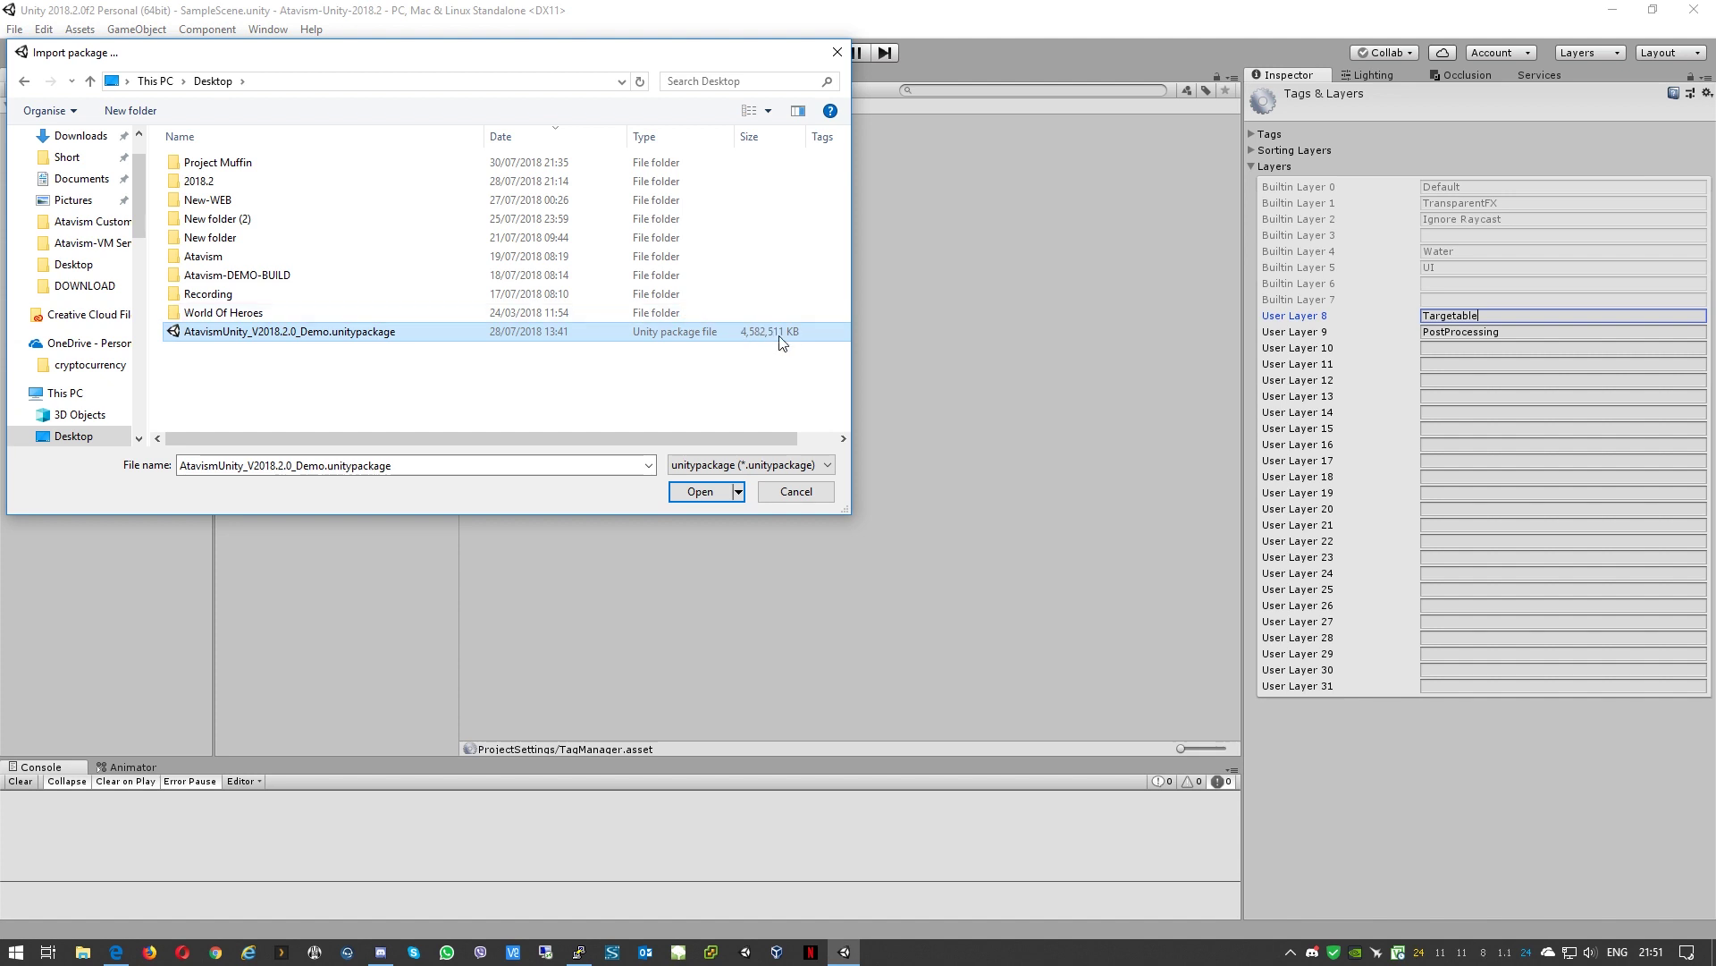
left_click(700, 491)
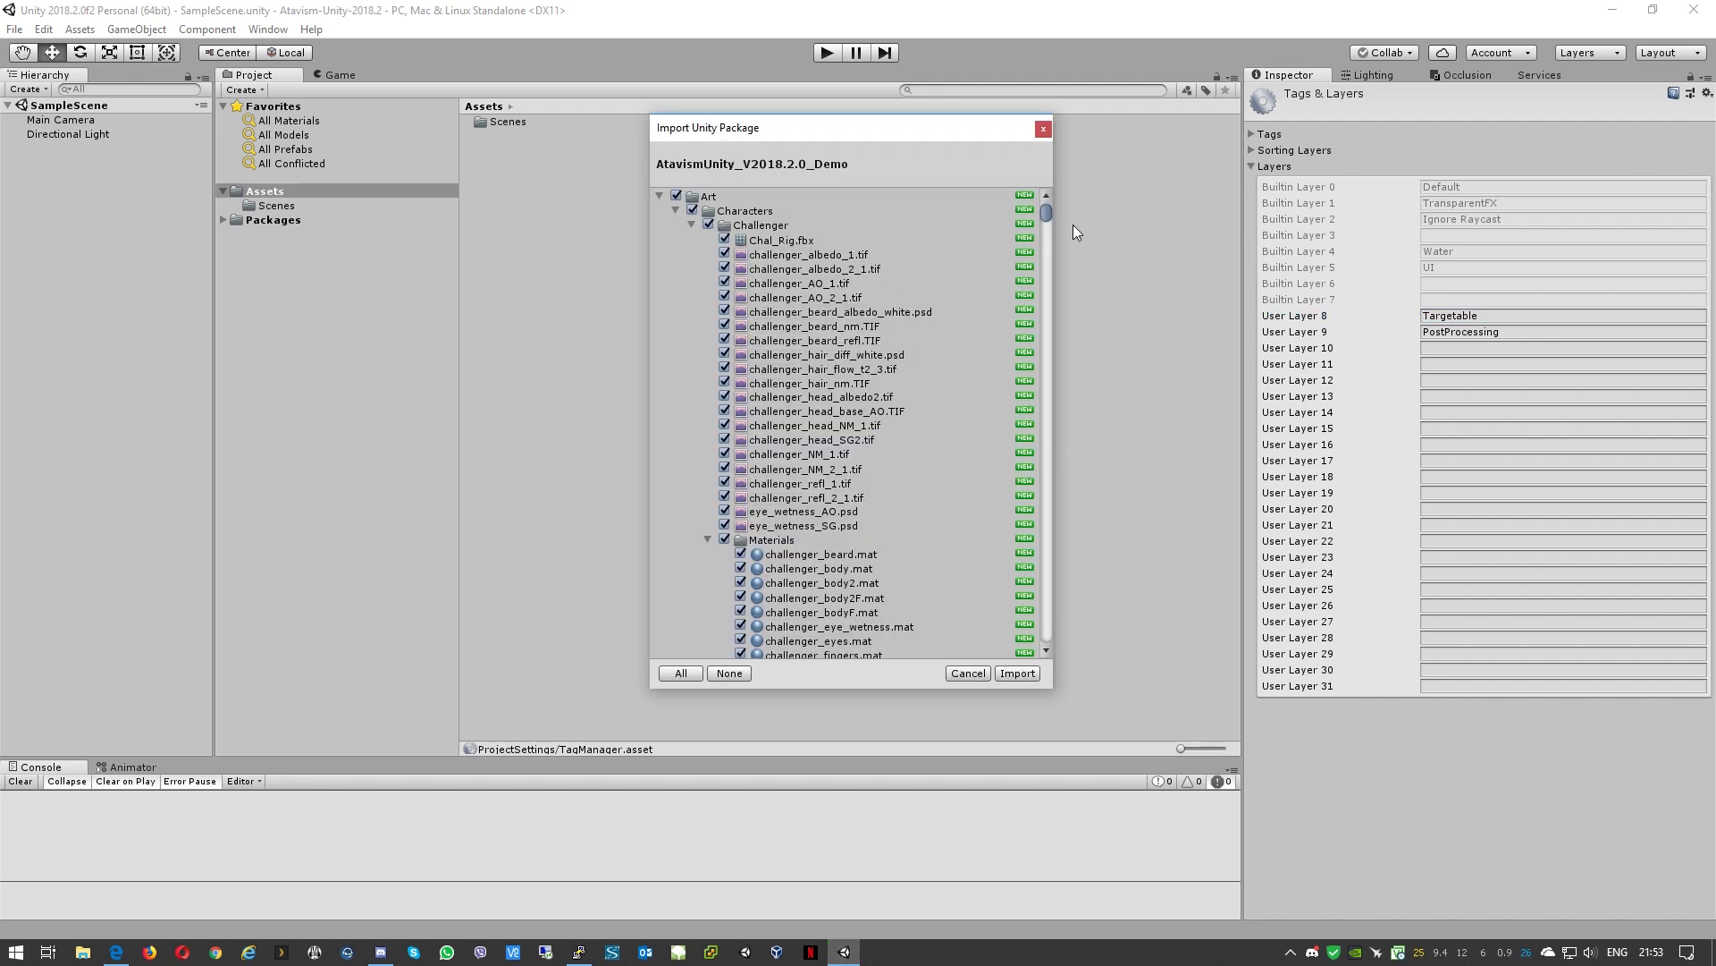
left_click_drag(1045, 214, 1020, 647)
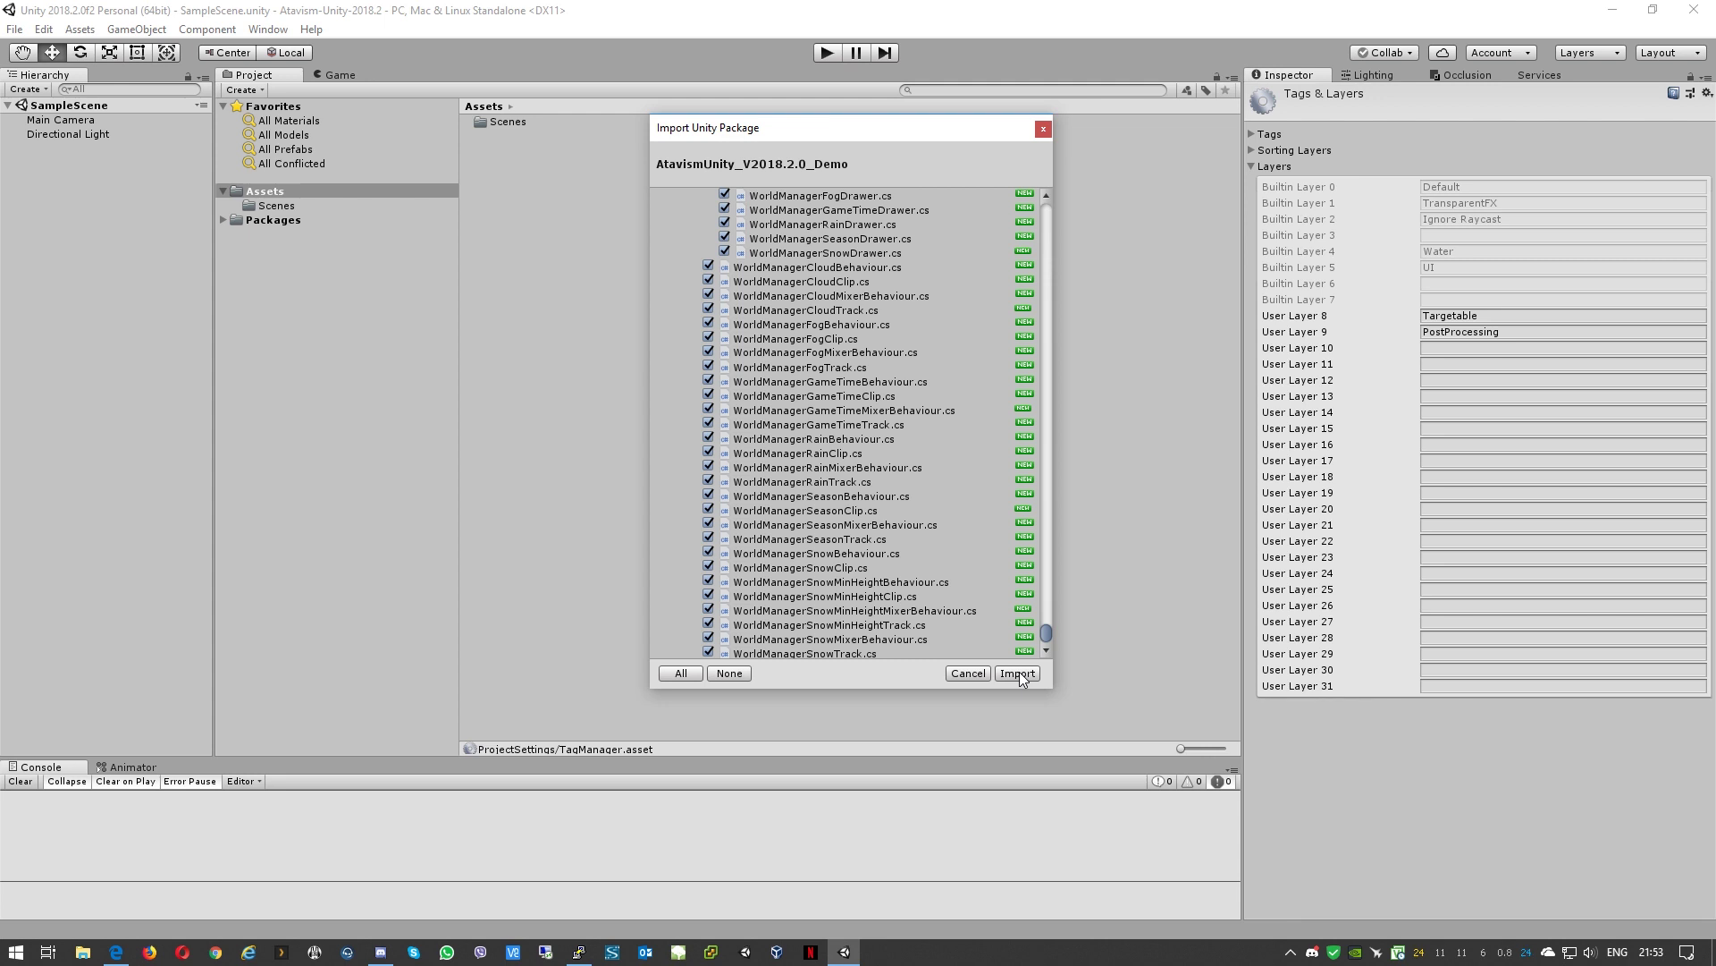
Step: Import all package files and accept the automatic upgrade of obsolete scripts
left_click(1019, 672)
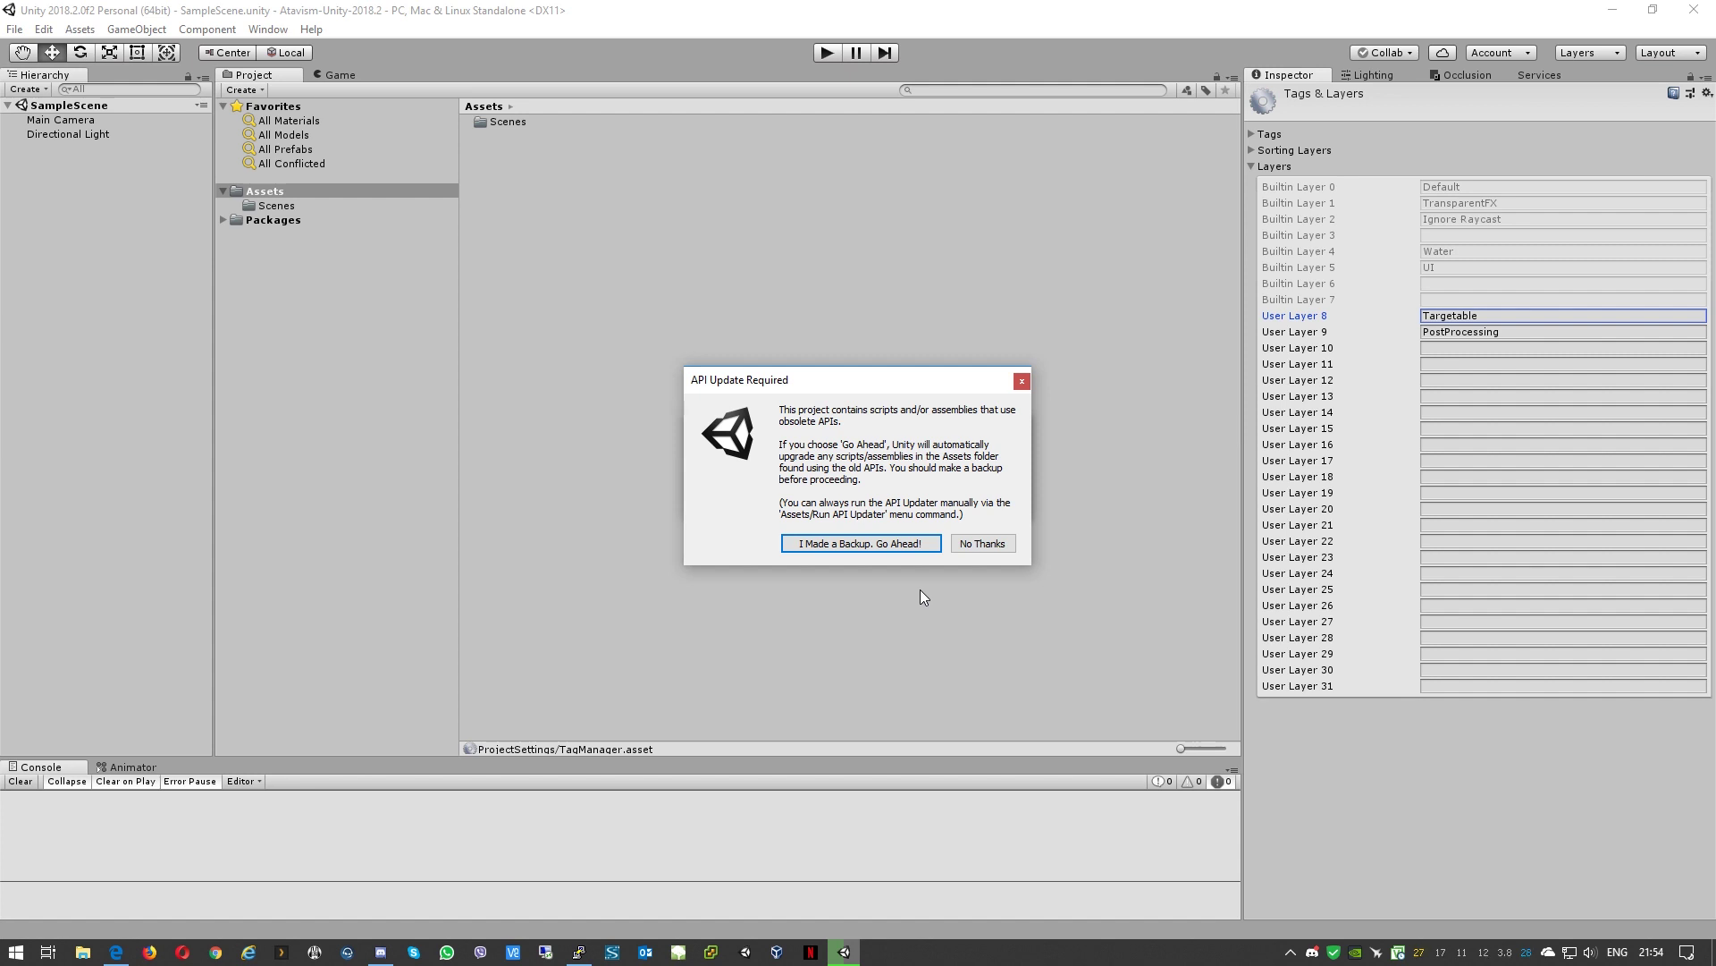
left_click(822, 543)
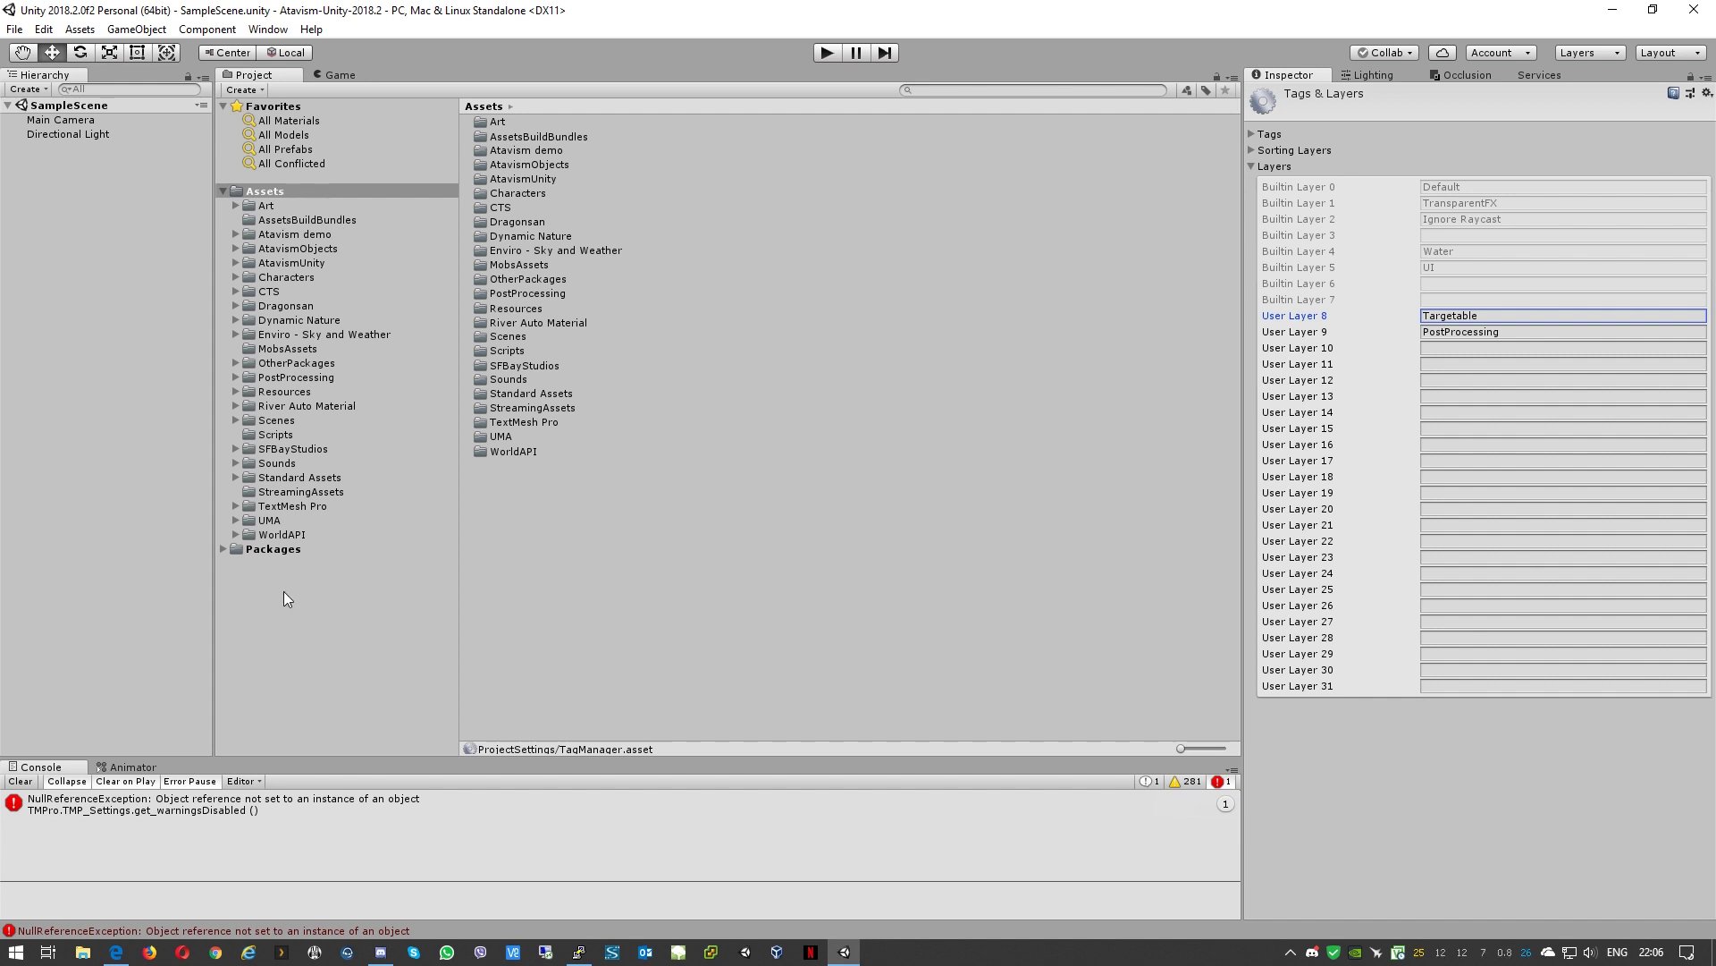
Step: Delete SampleScene from the Build Settings scene list
left_click(15, 29)
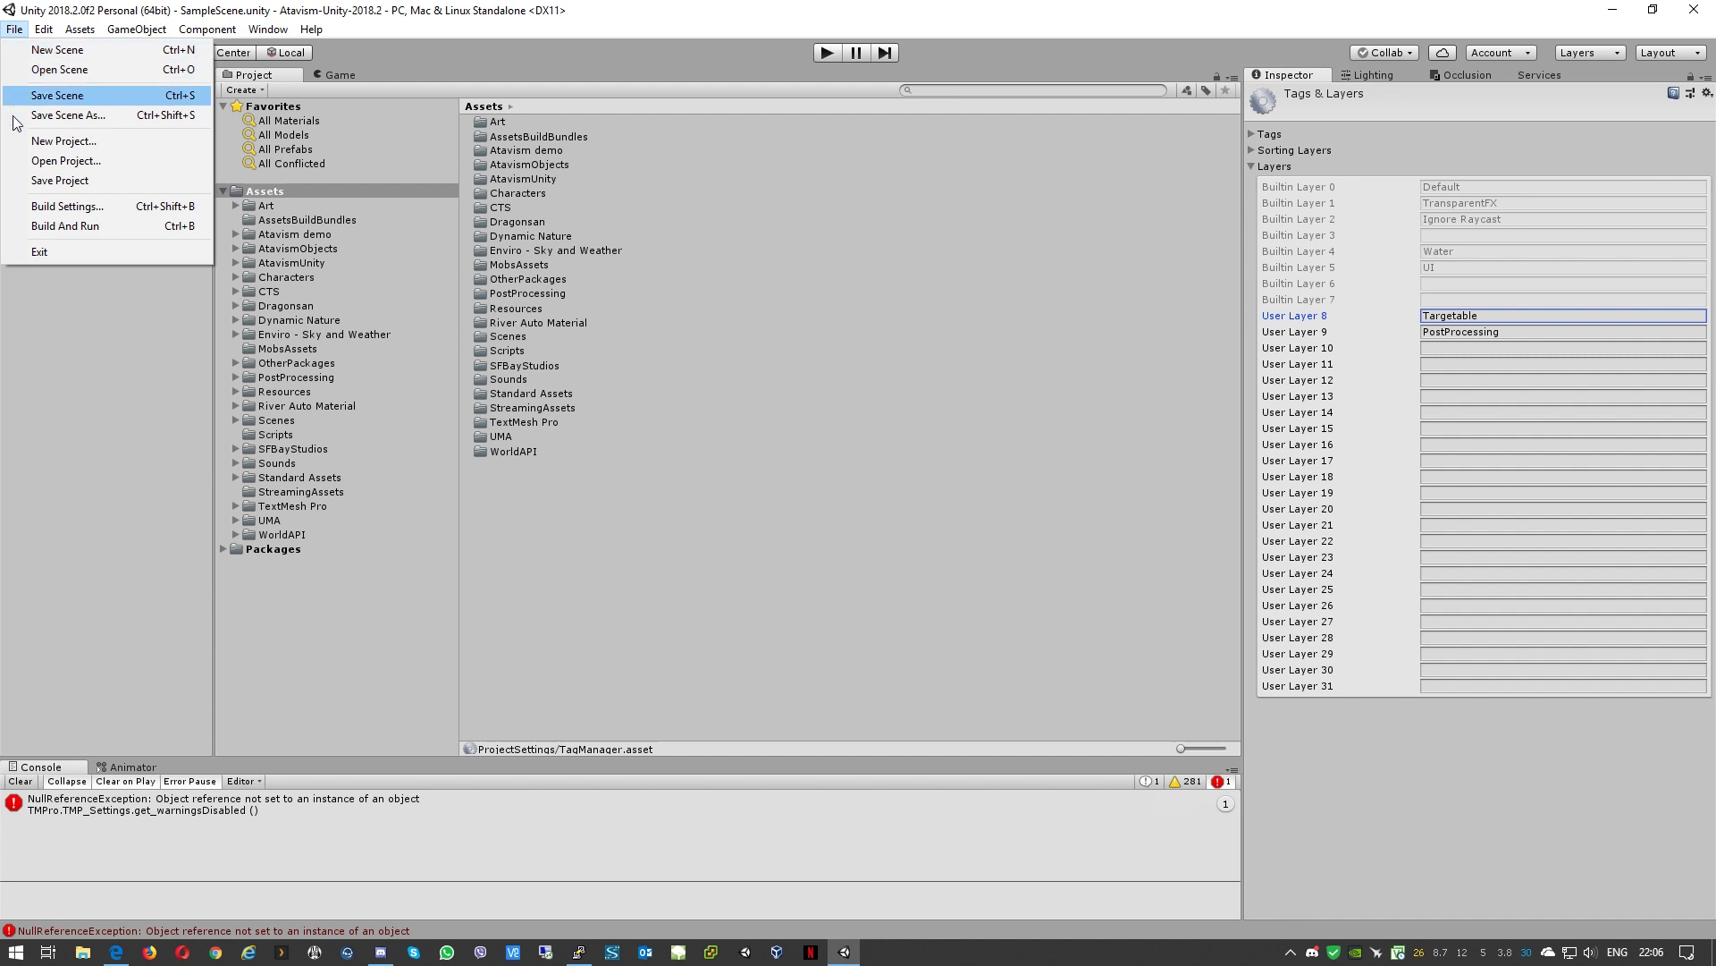
left_click(36, 208)
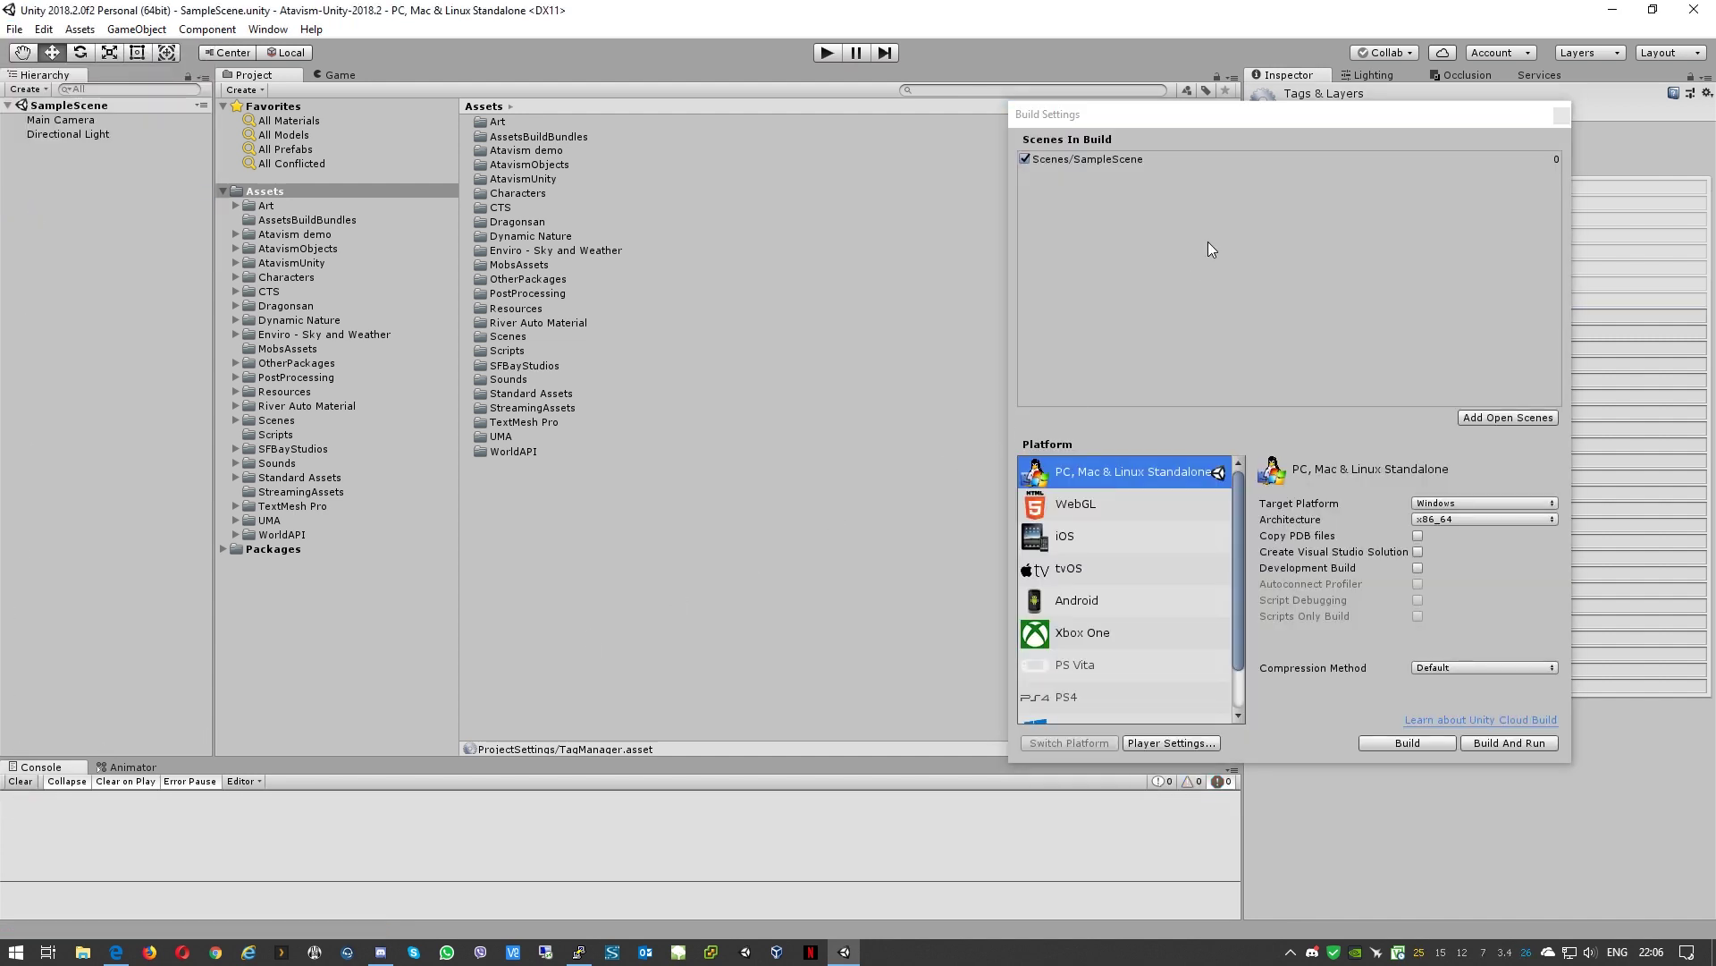
left_click(1100, 161)
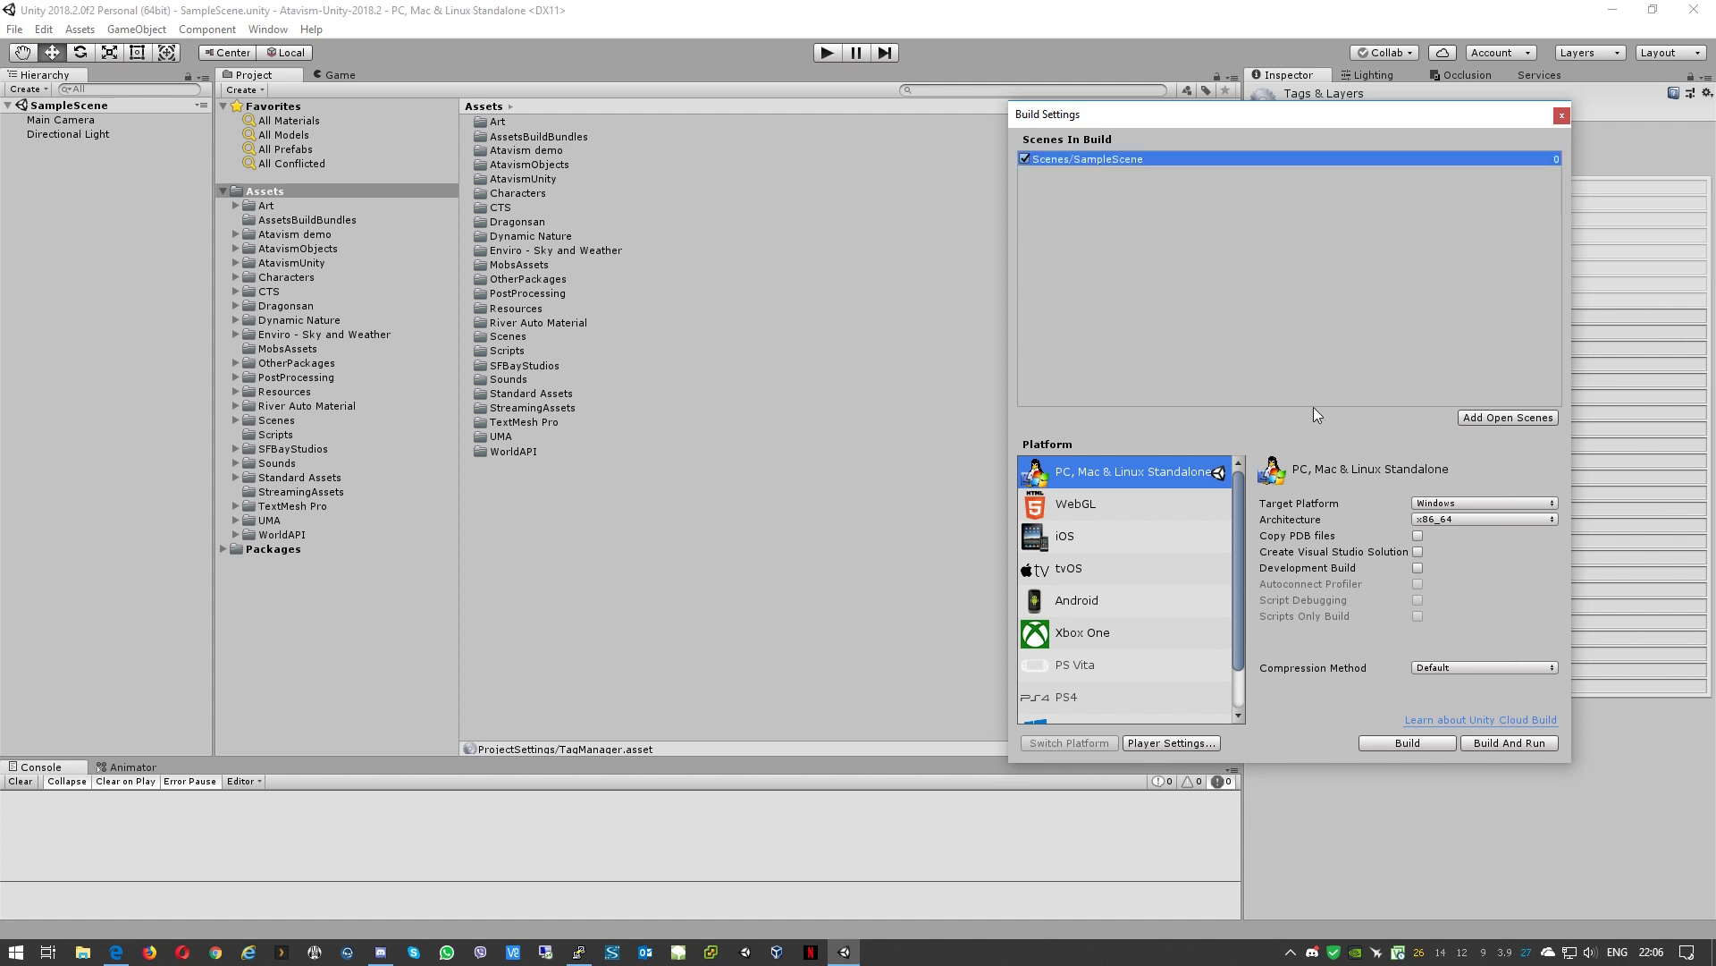
key("Delete")
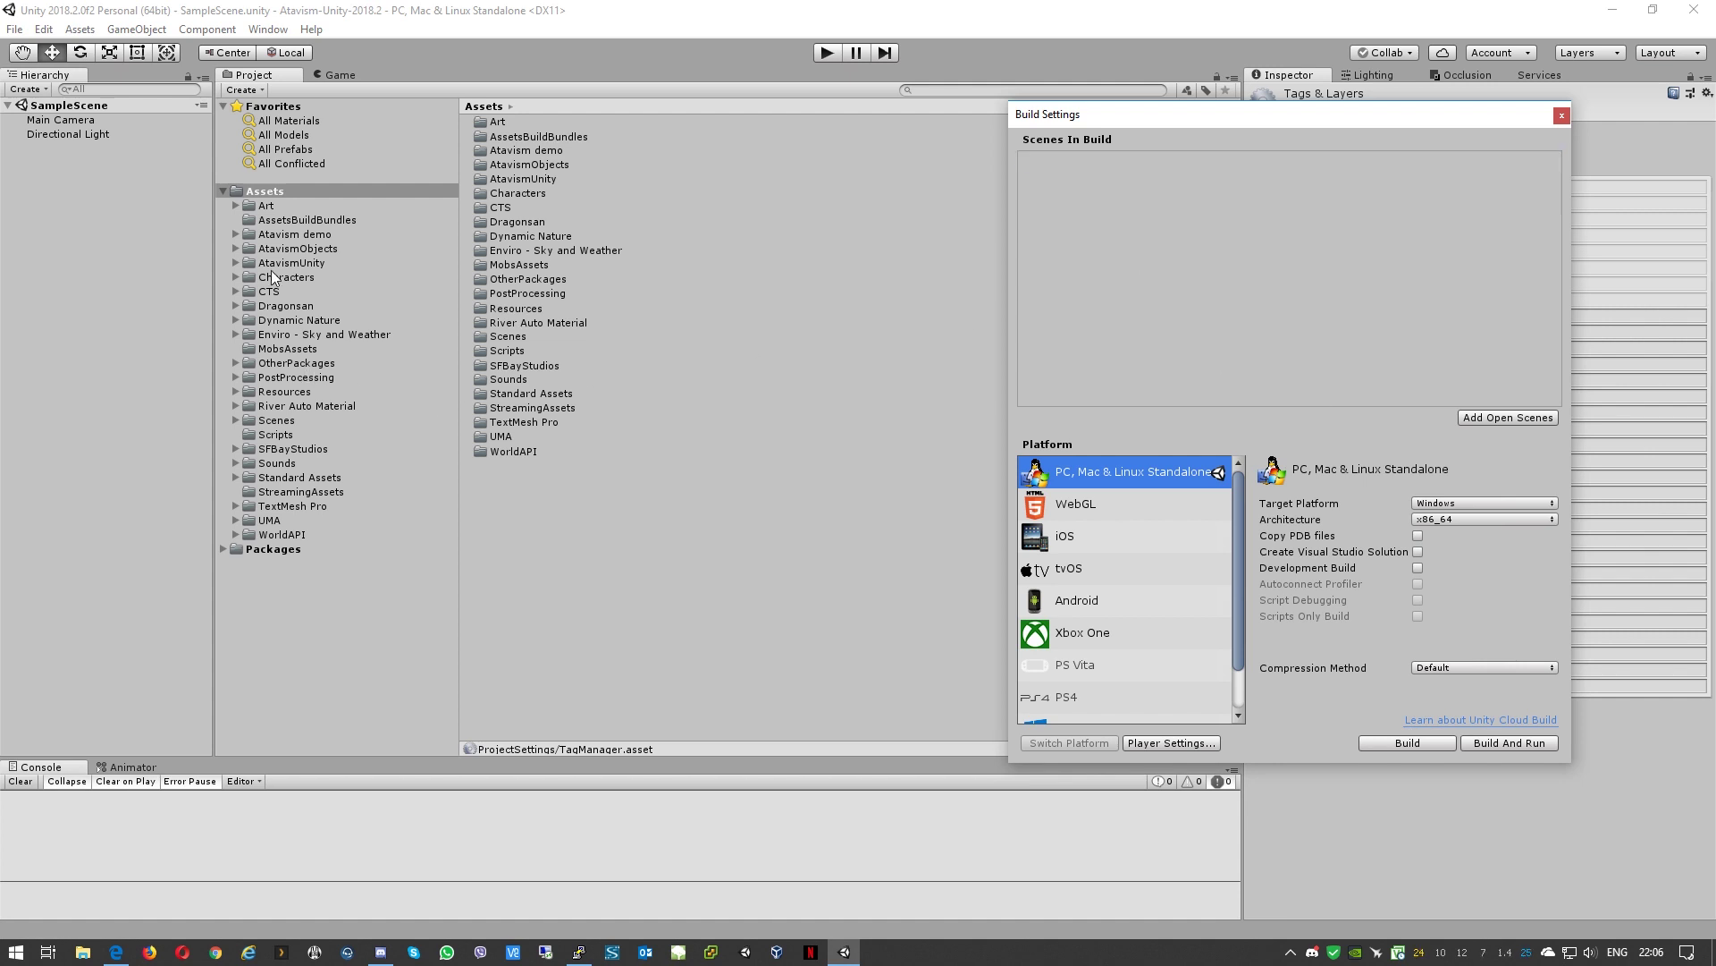
Step: Add Login as scene 0, then the twelve scenes Arena1v1 through SinglePlayerPrivate
left_click(273, 421)
left_click(499, 293)
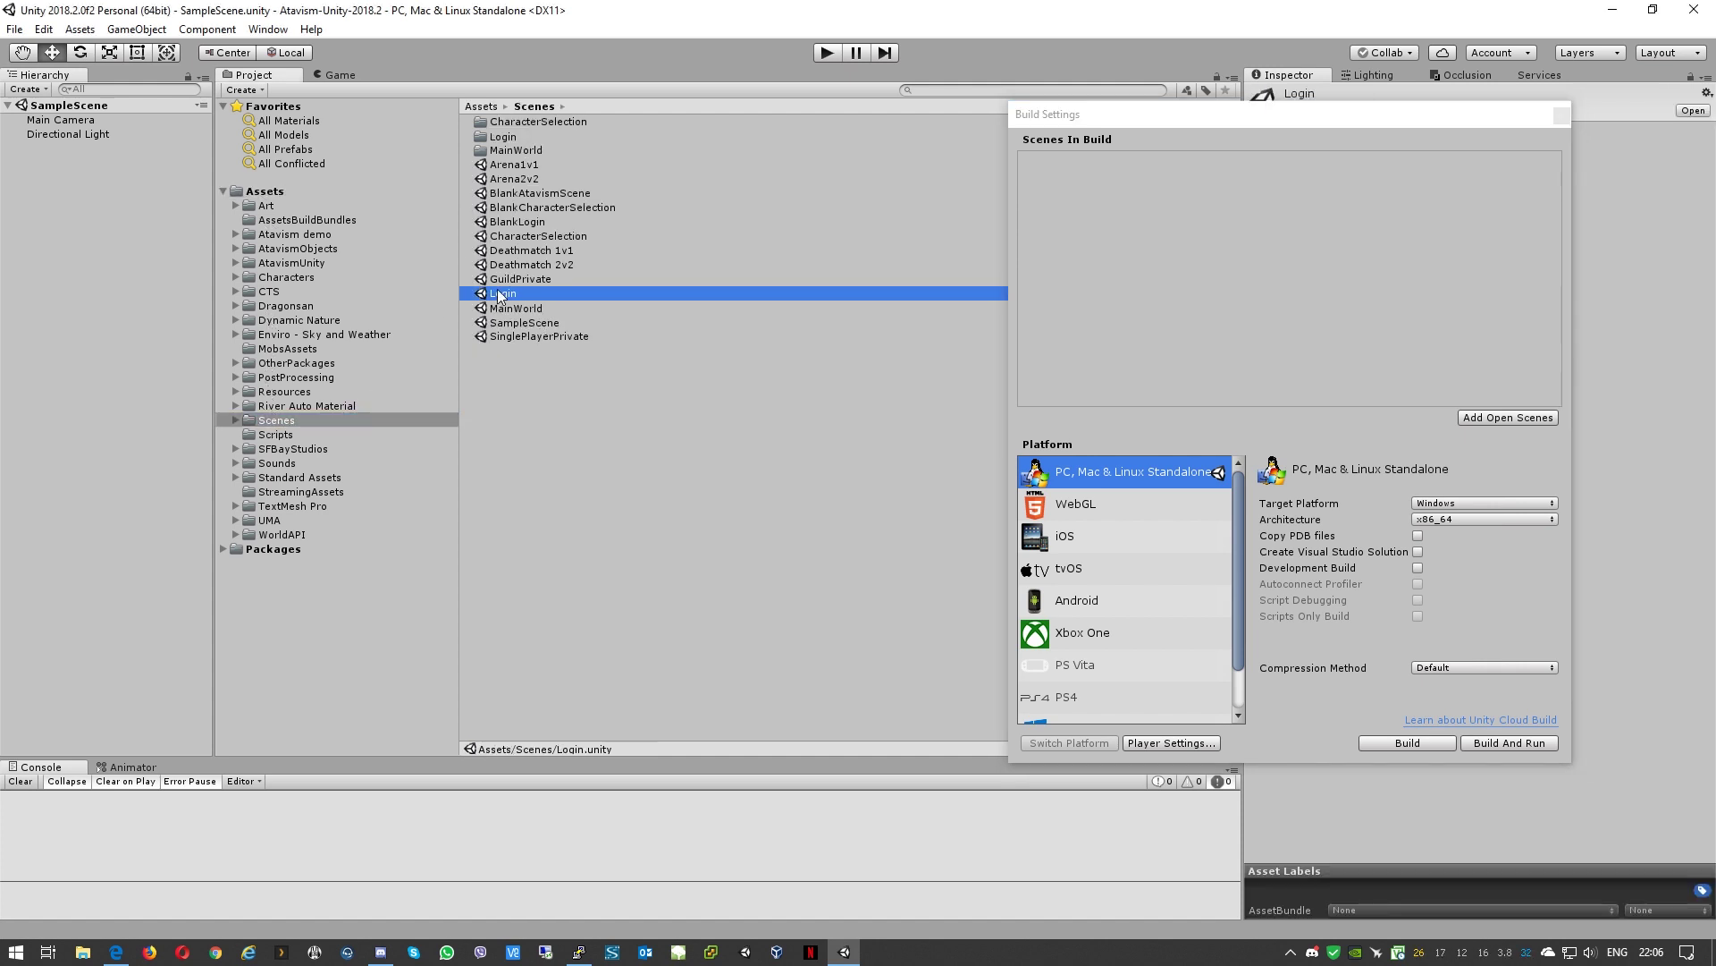
left_click_drag(498, 303, 1164, 219)
left_click(563, 335)
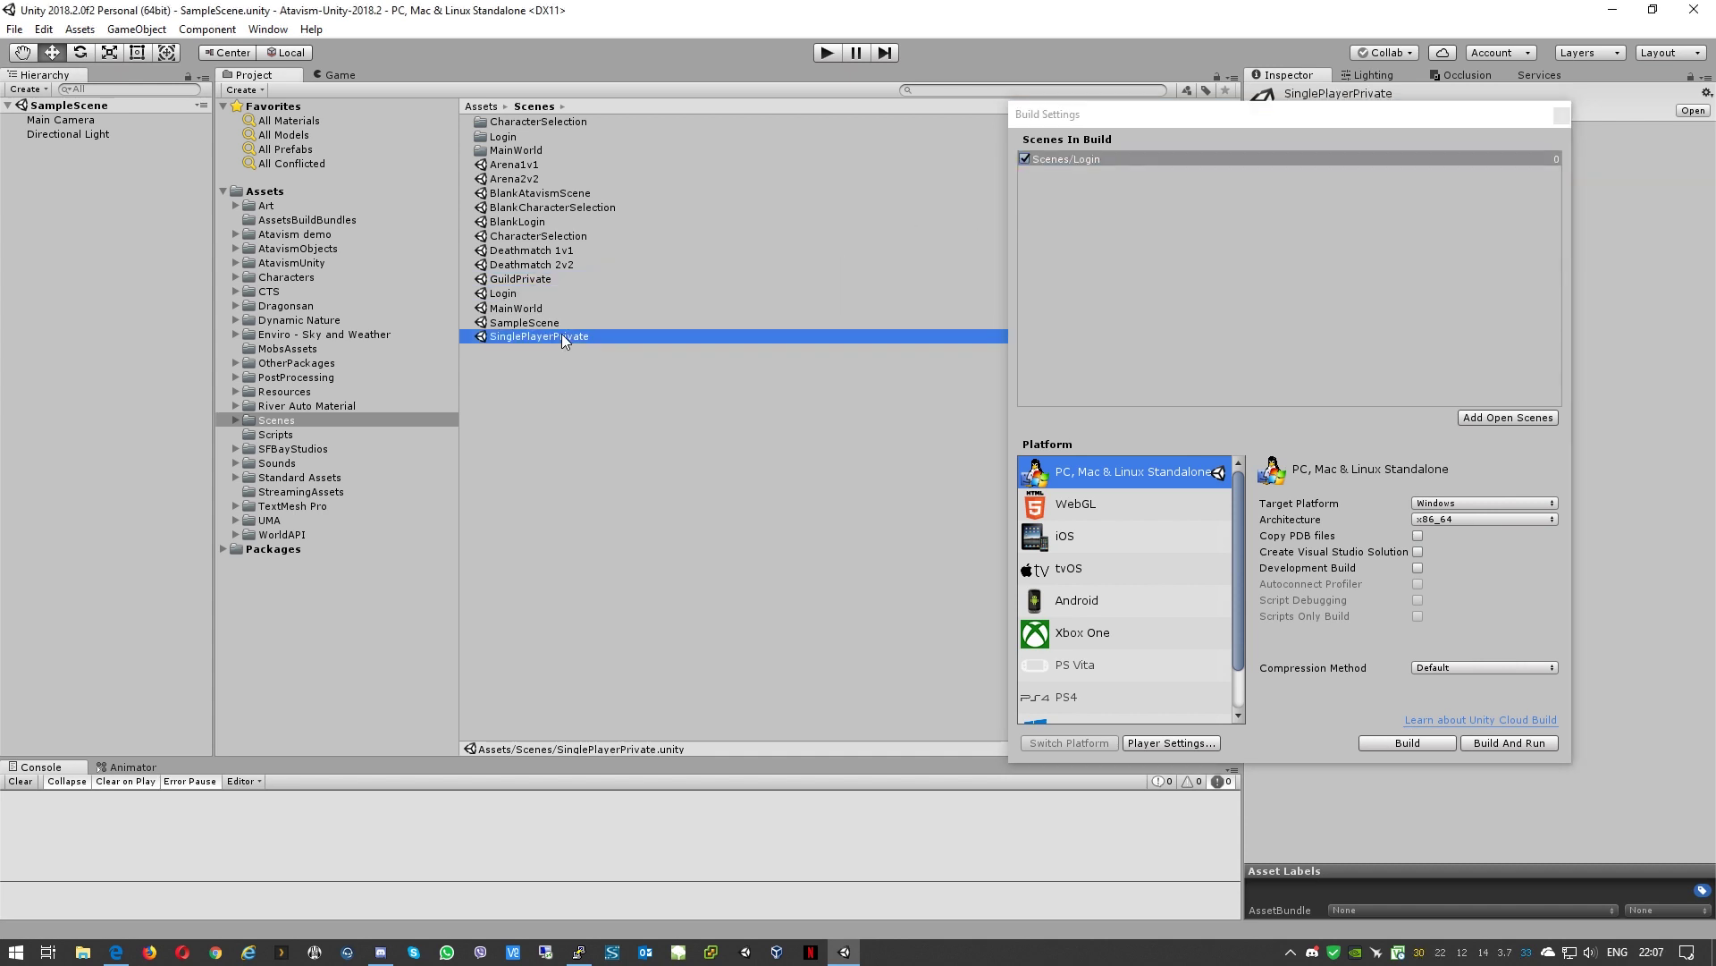
left_click(528, 165, "shift")
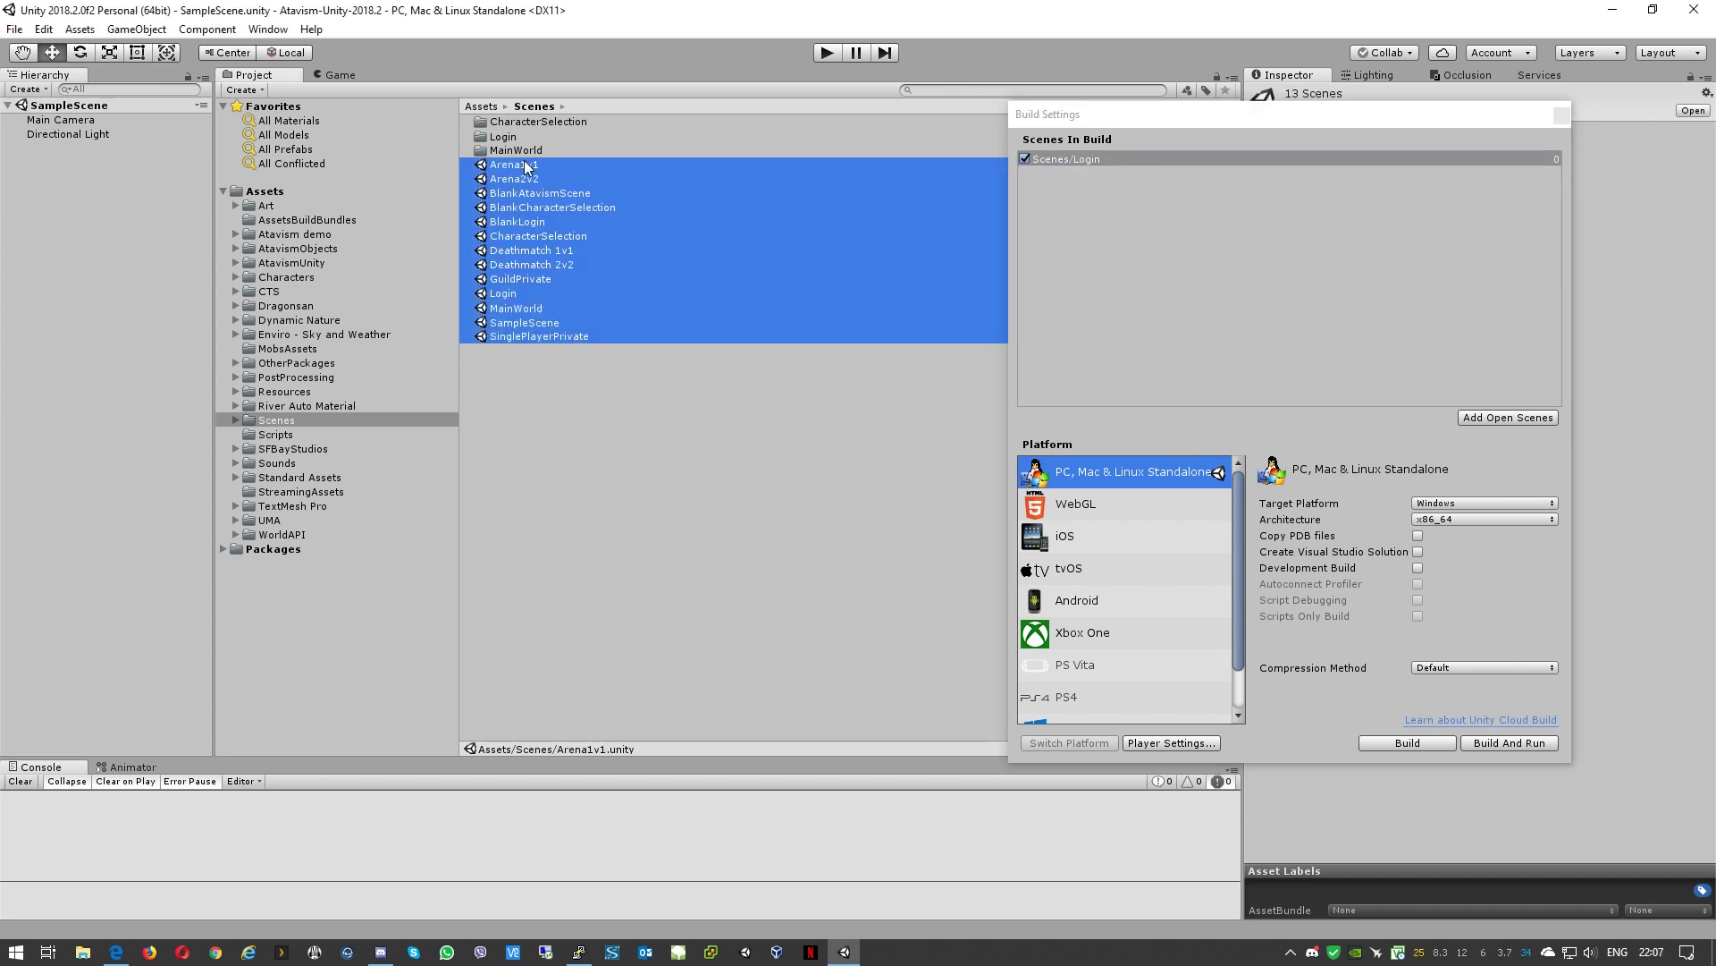
left_click(512, 295, "ctrl")
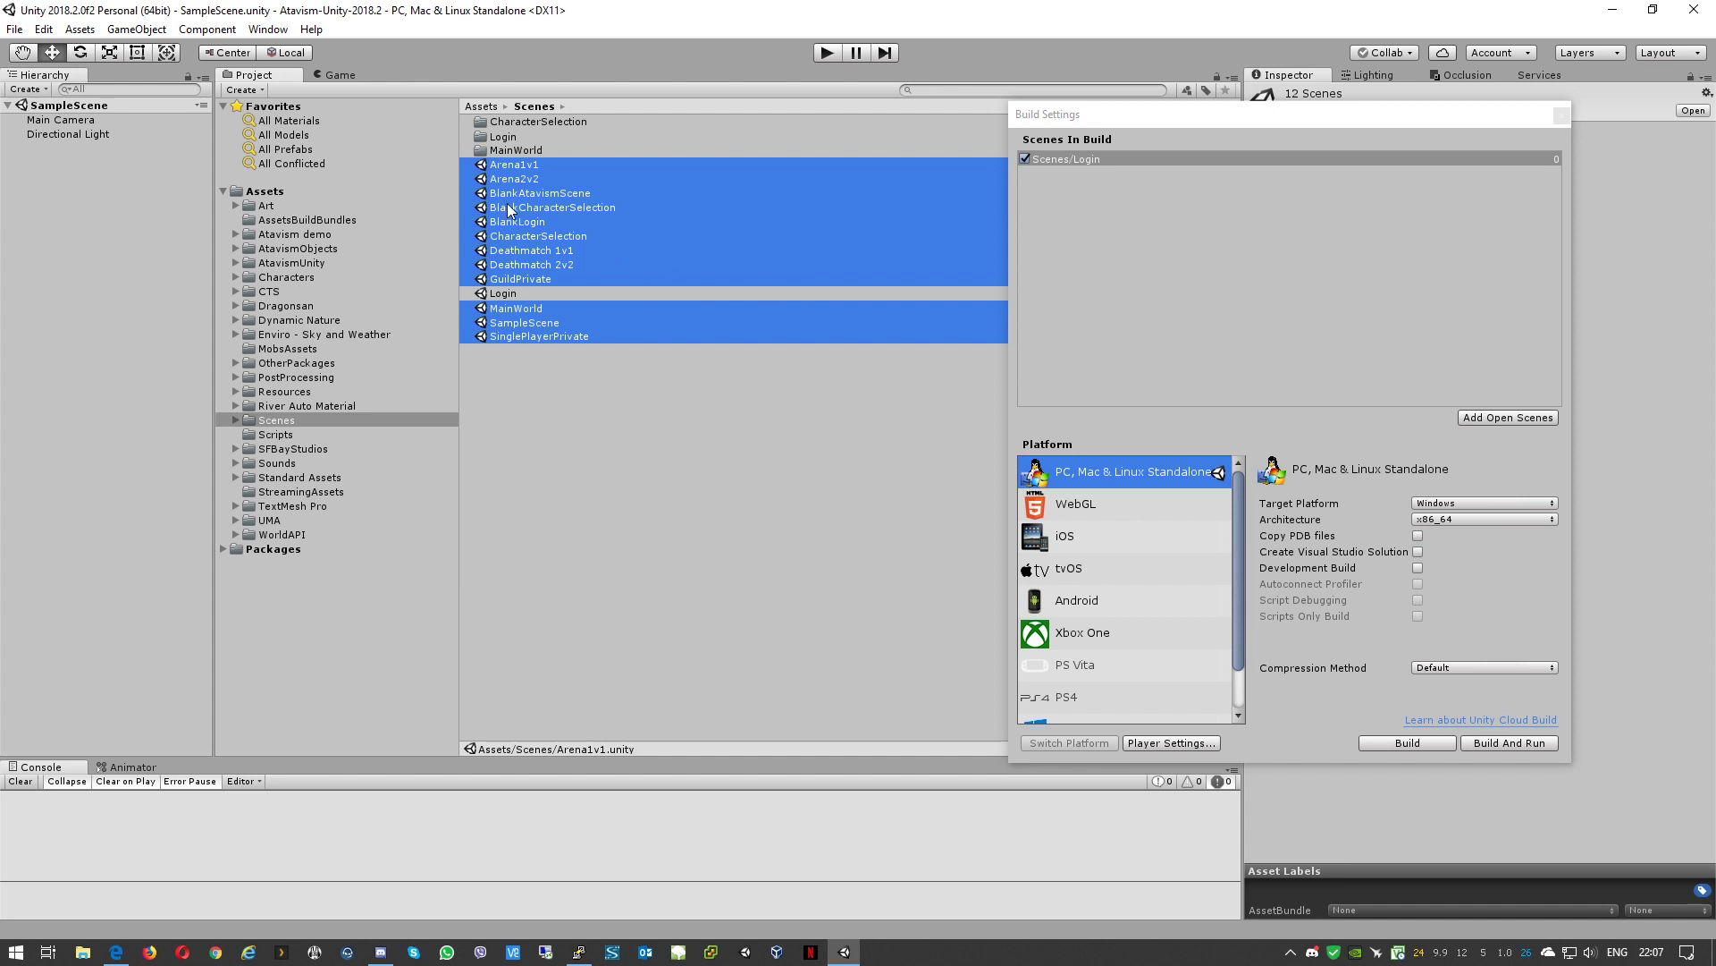
left_click_drag(507, 202, 1118, 313)
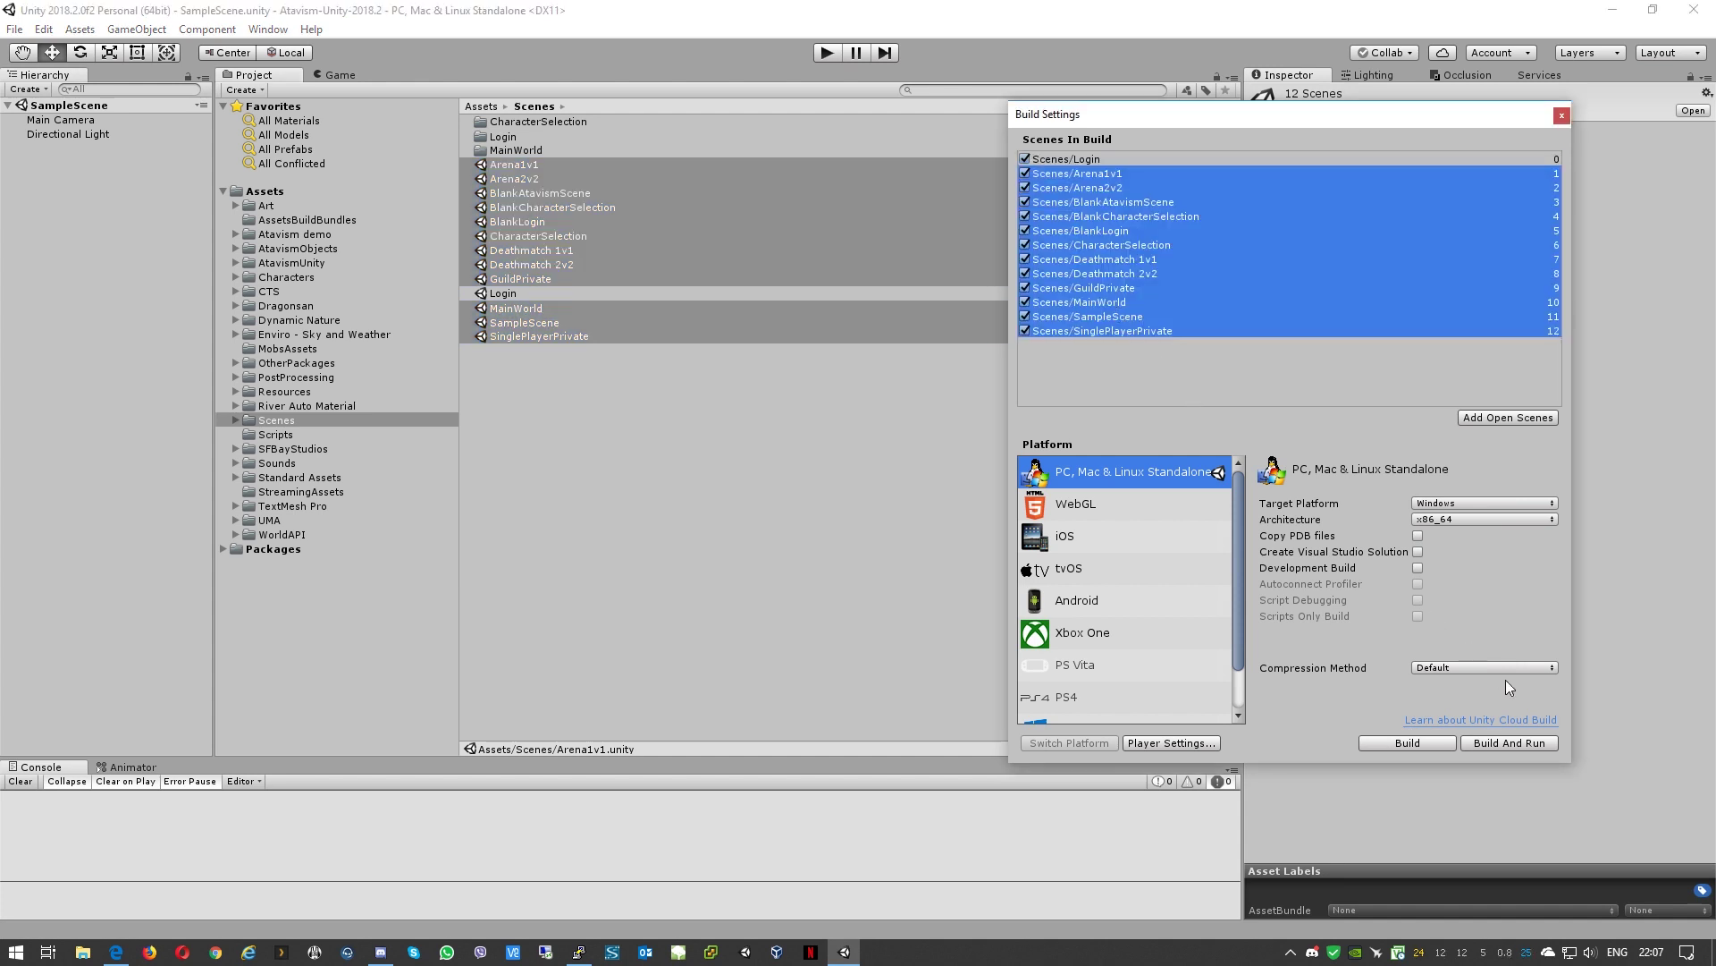
left_click(1562, 116)
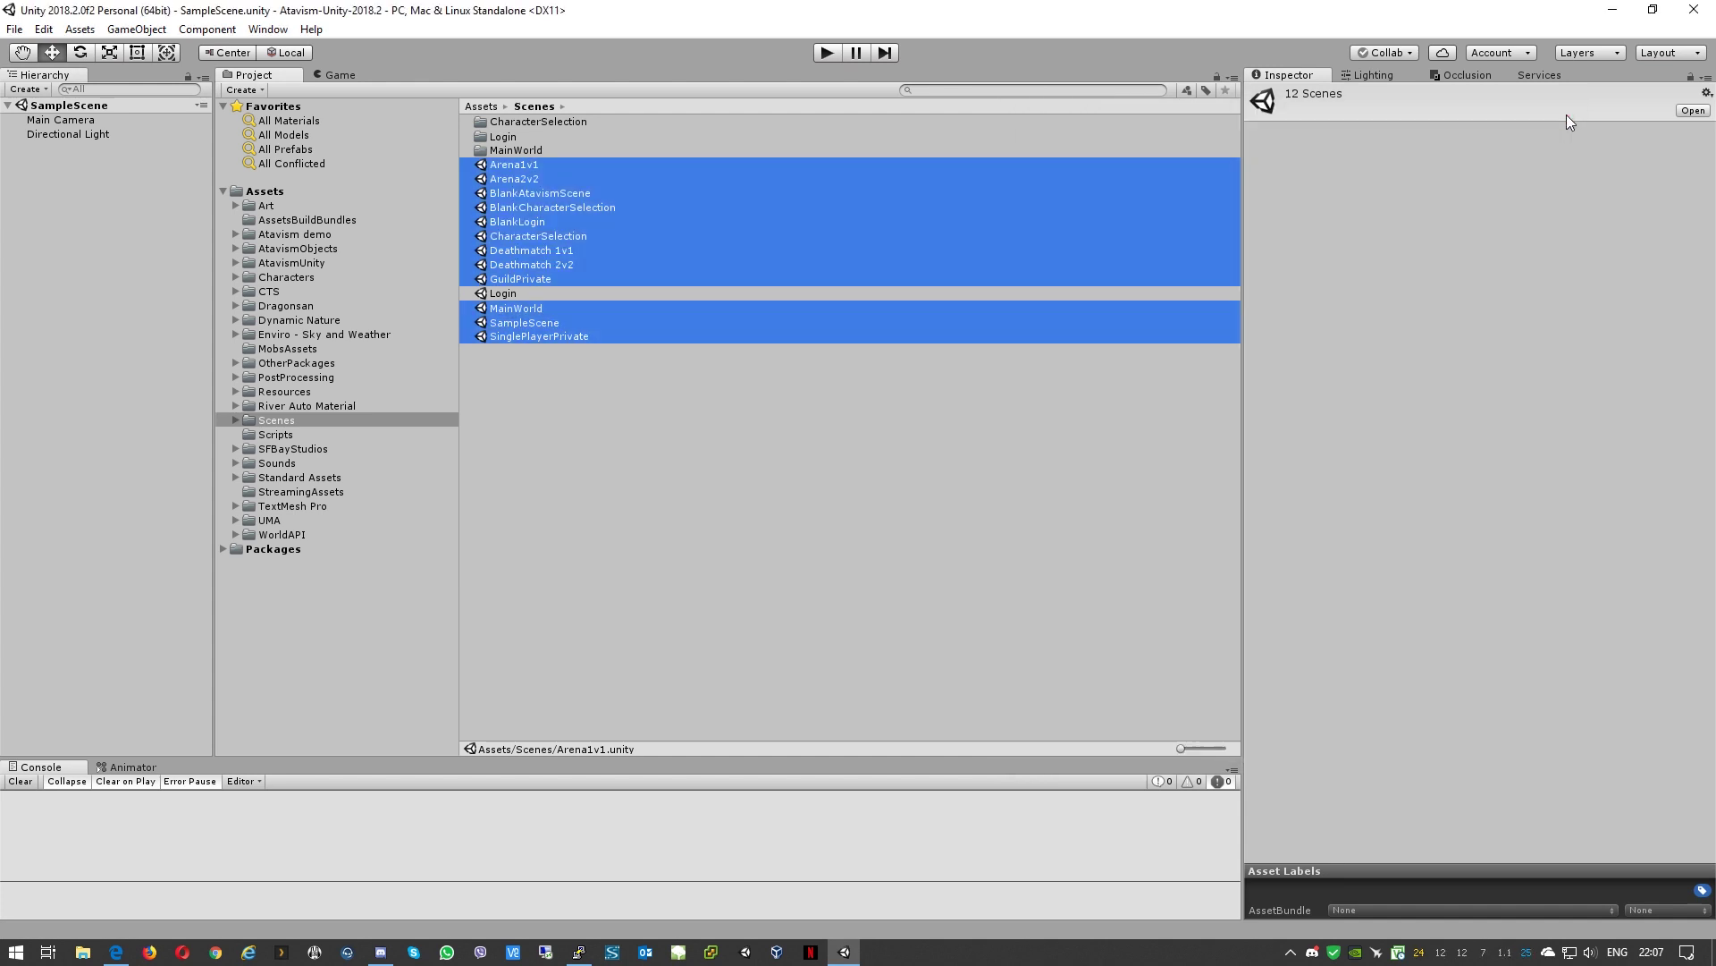
Step: Open the Login scene and enter atavism.ddns.info as AtavismCore's Master Server
left_click(507, 297)
double_click(506, 295)
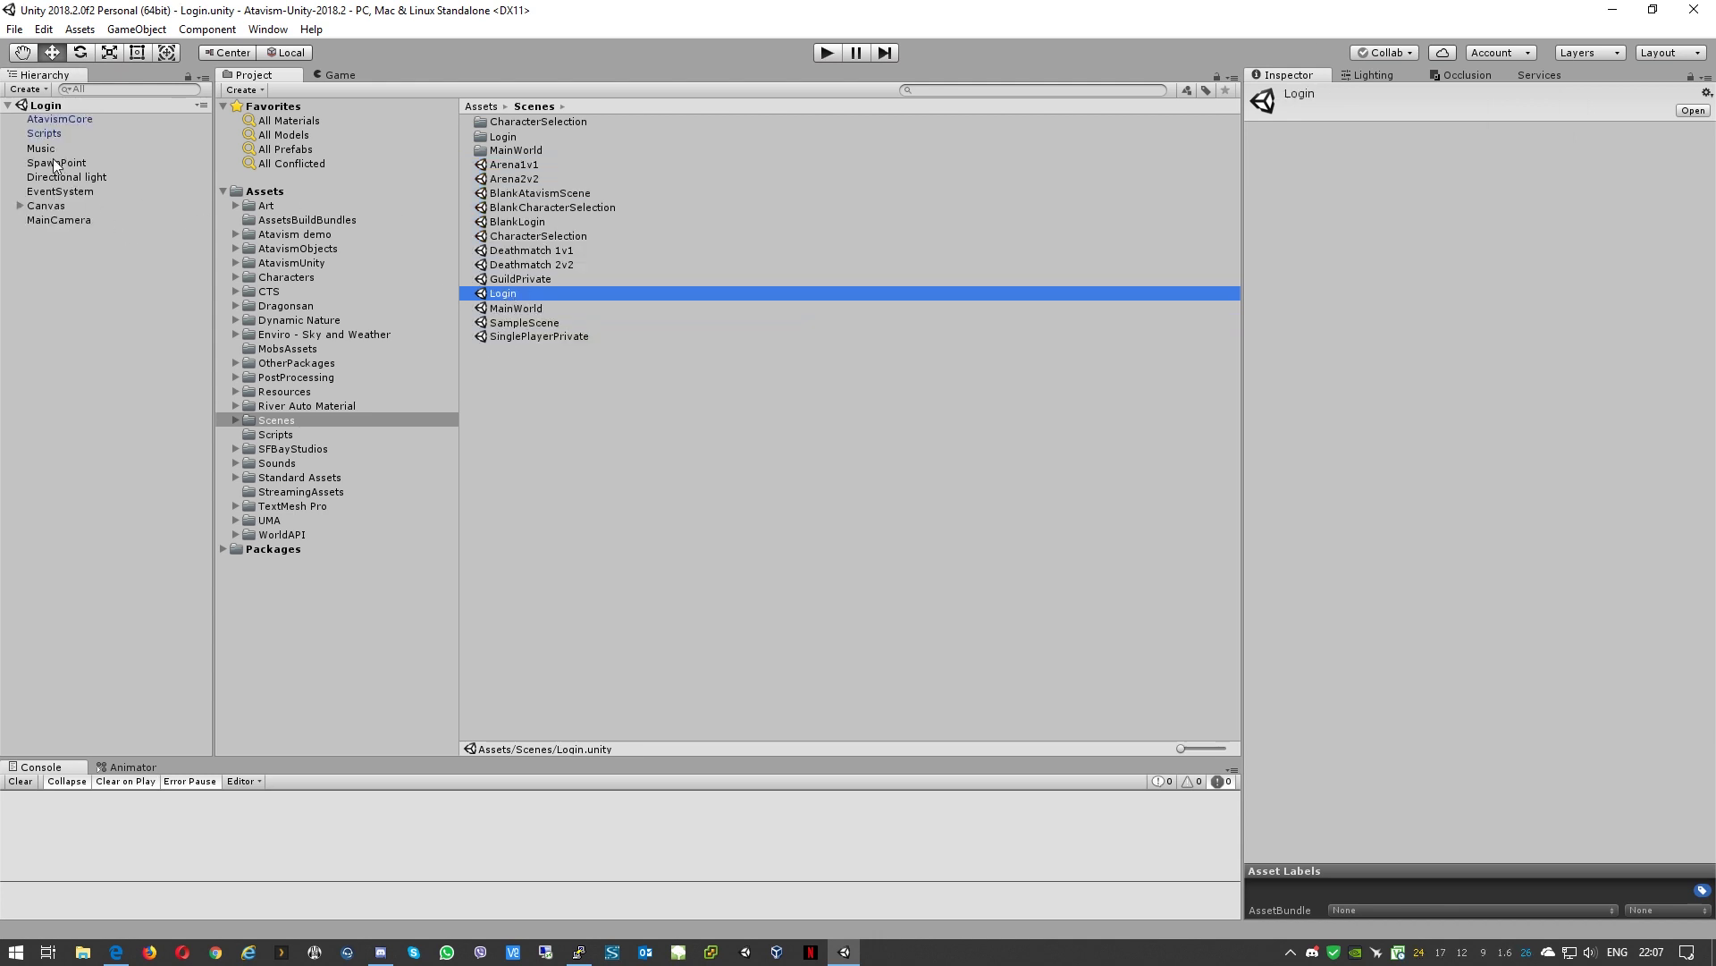
left_click(32, 120)
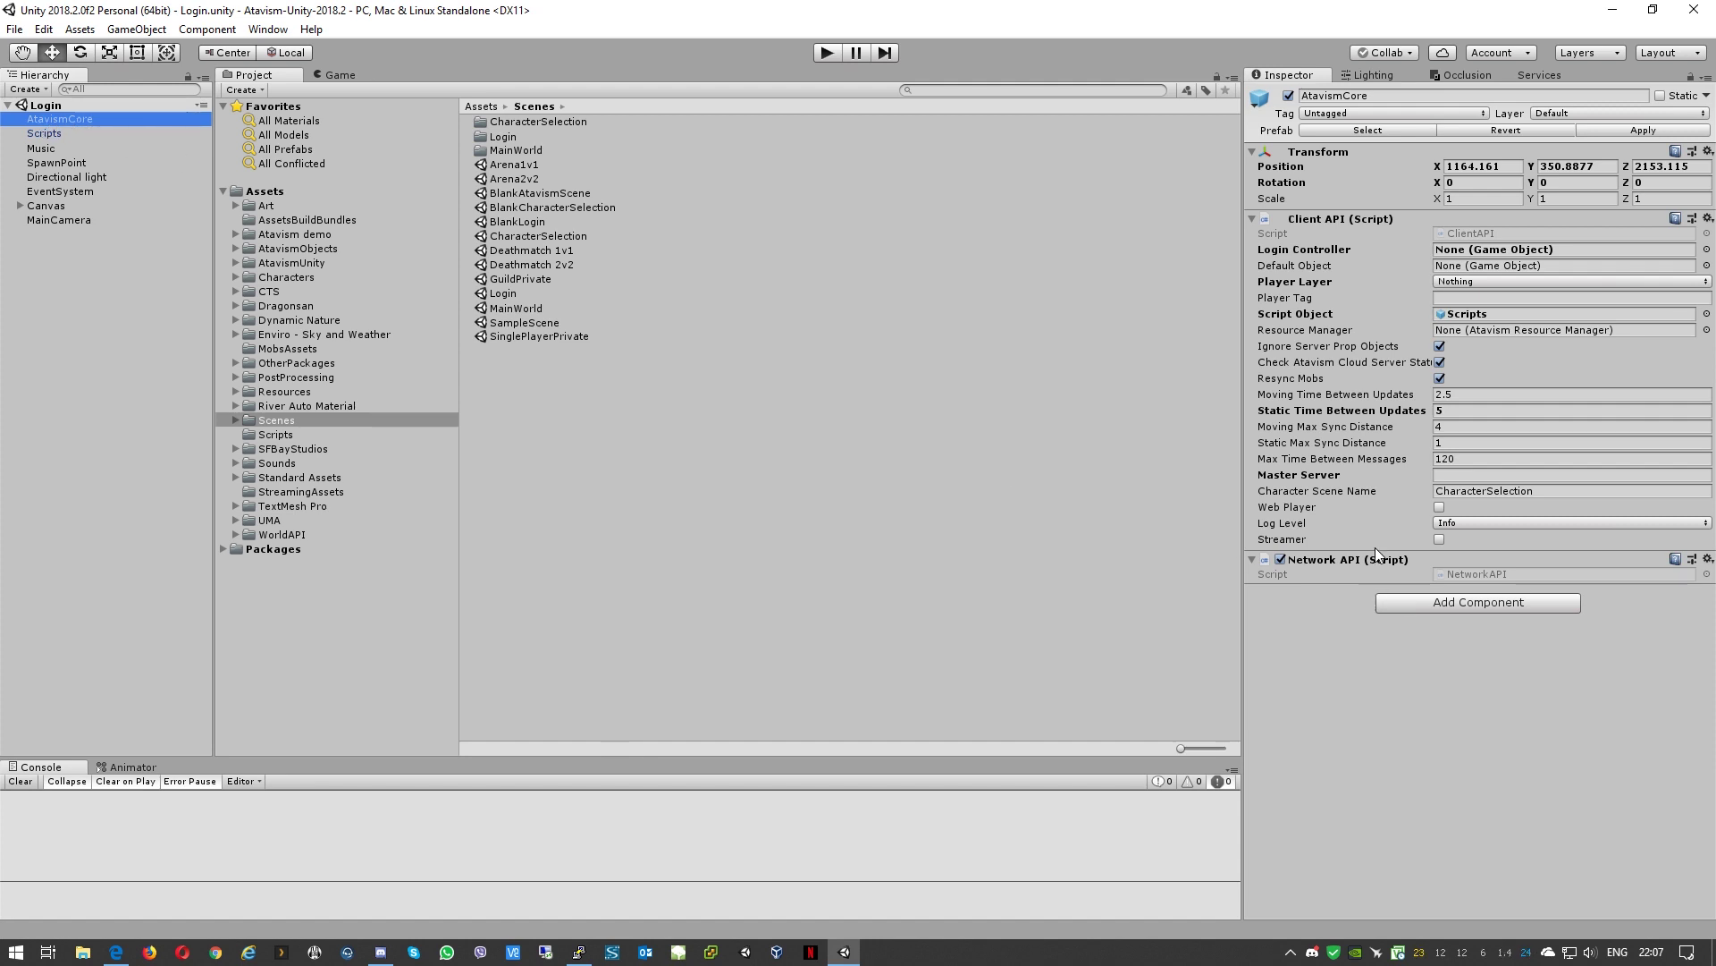
left_click(1291, 478)
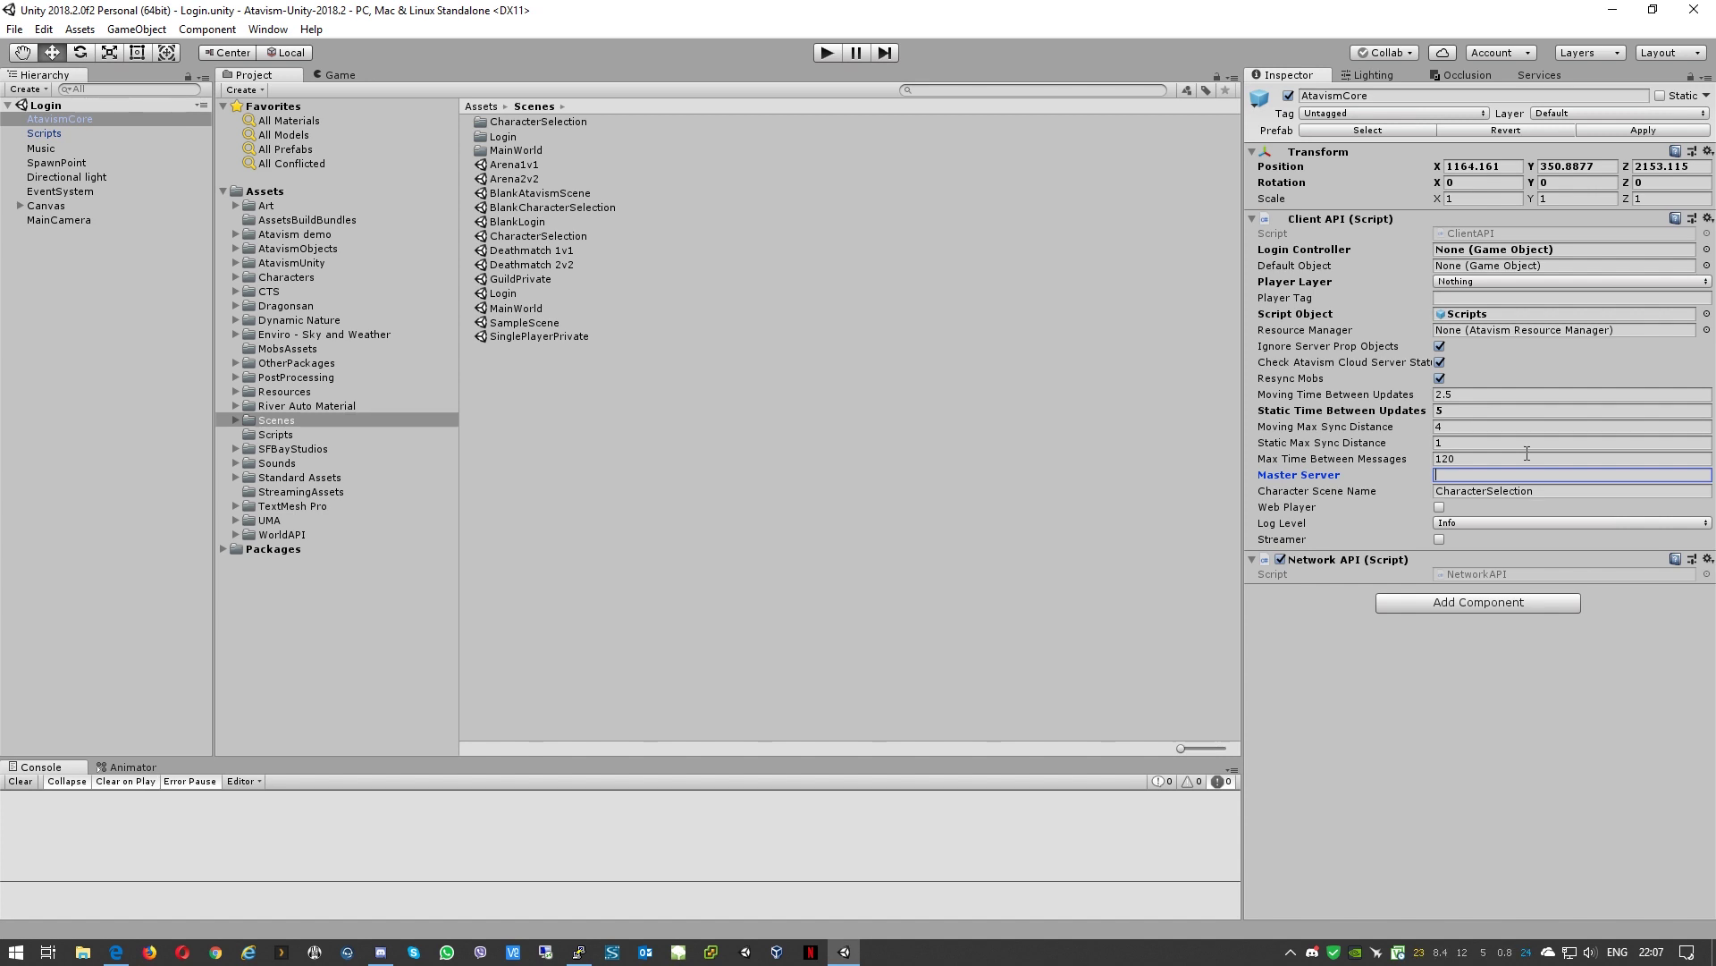
type("atavism.ddns.info")
left_click(1386, 793)
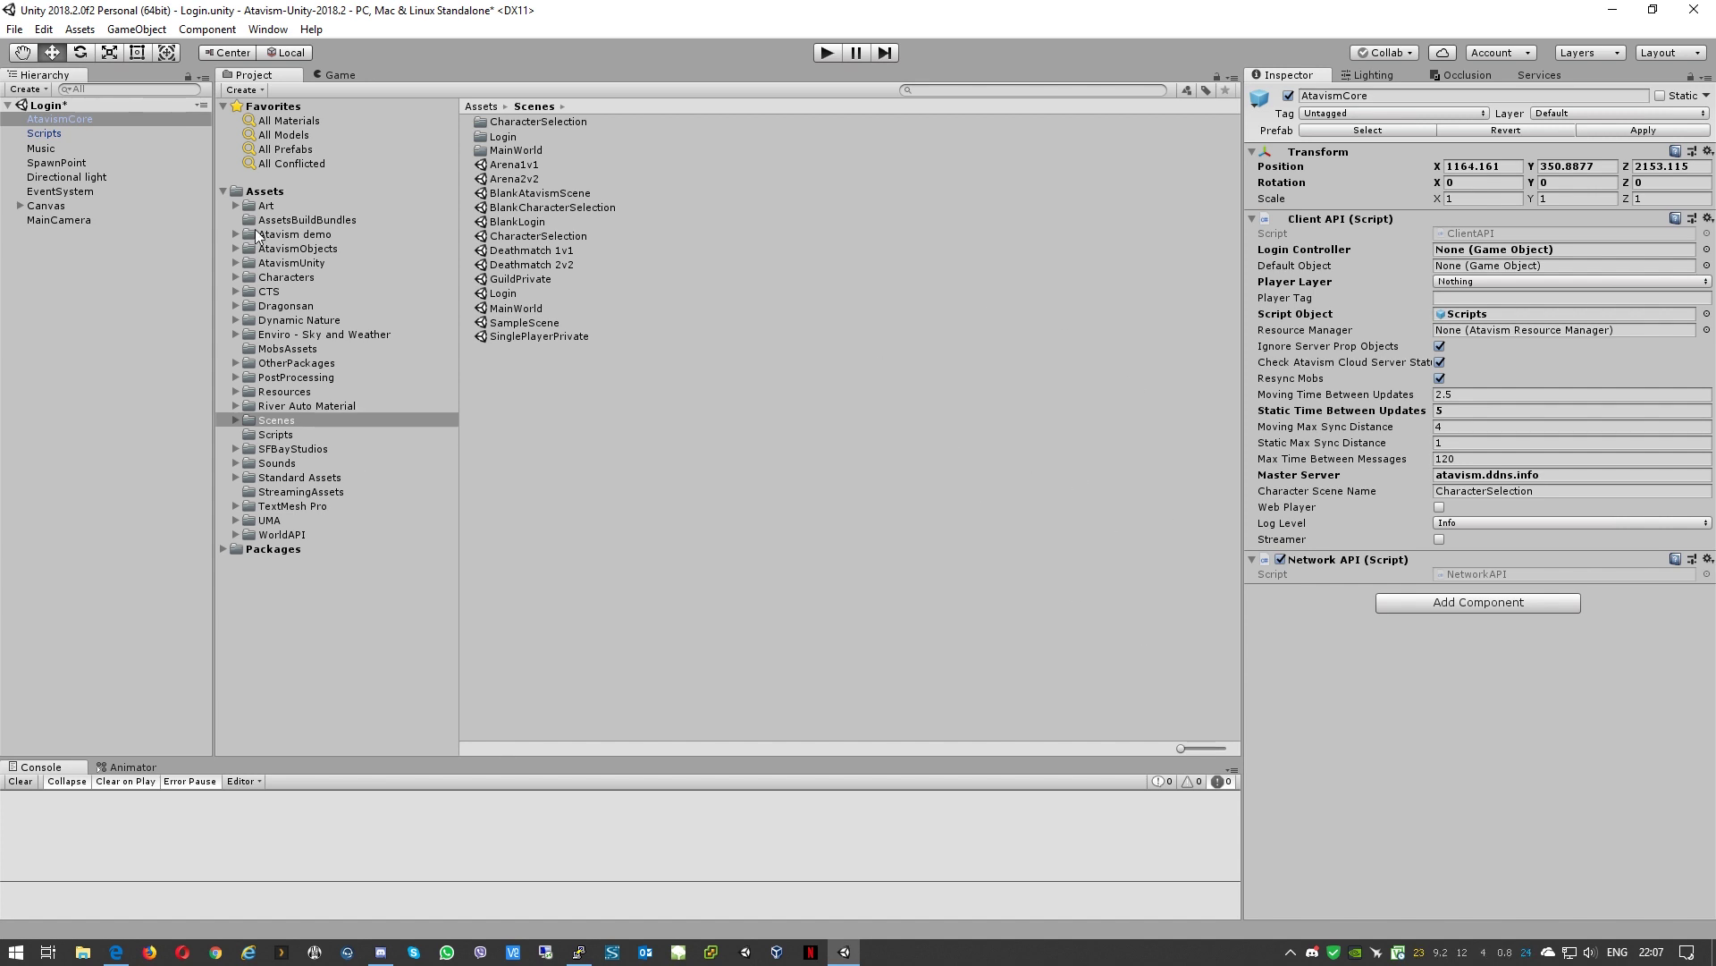
left_click(79, 30)
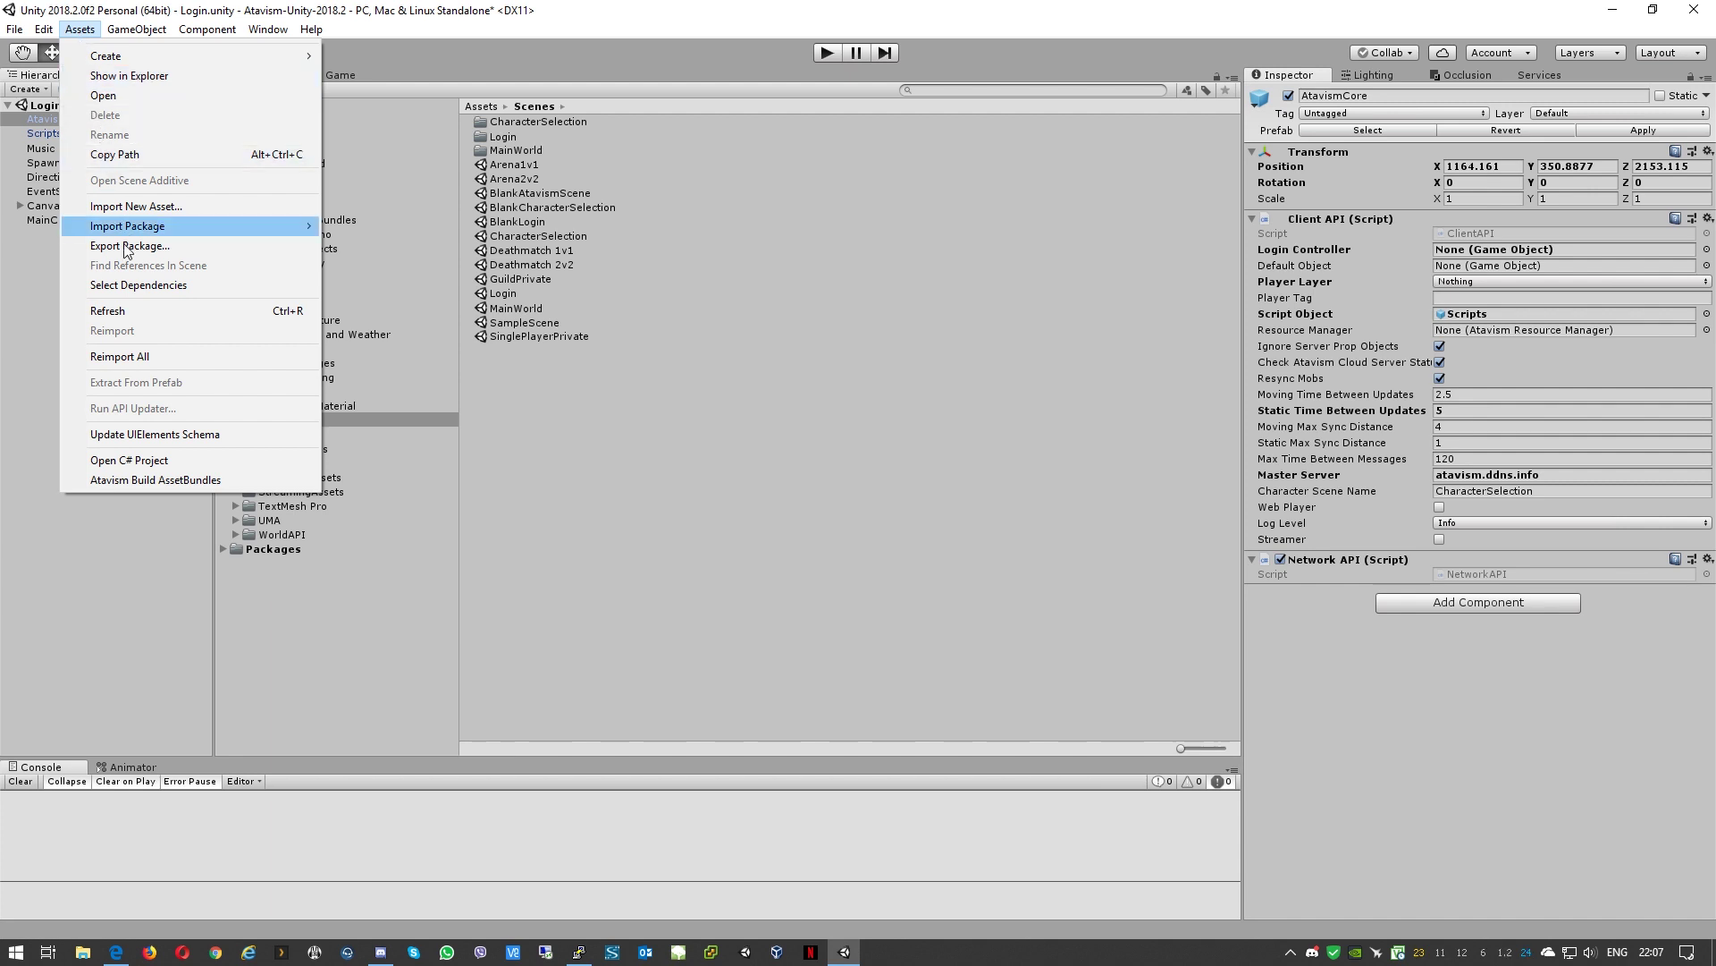
Step: Run Atavism Build AssetBundles, then show the Assets folder in File Explorer
left_click(122, 479)
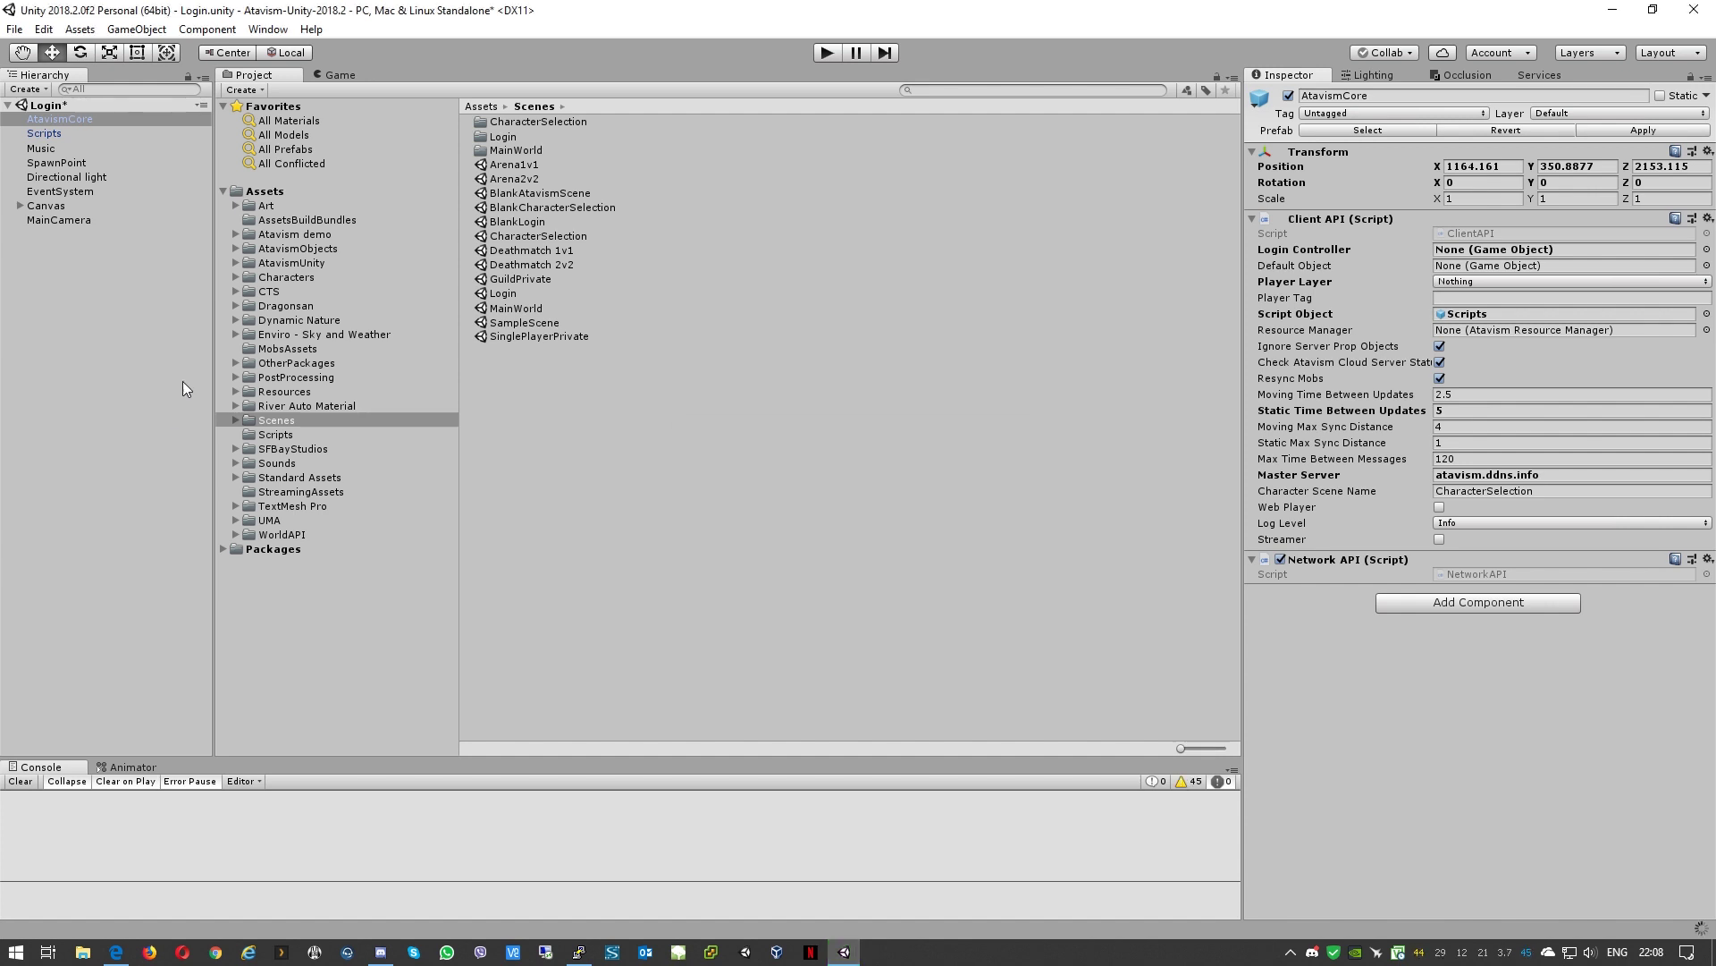
left_click(265, 192)
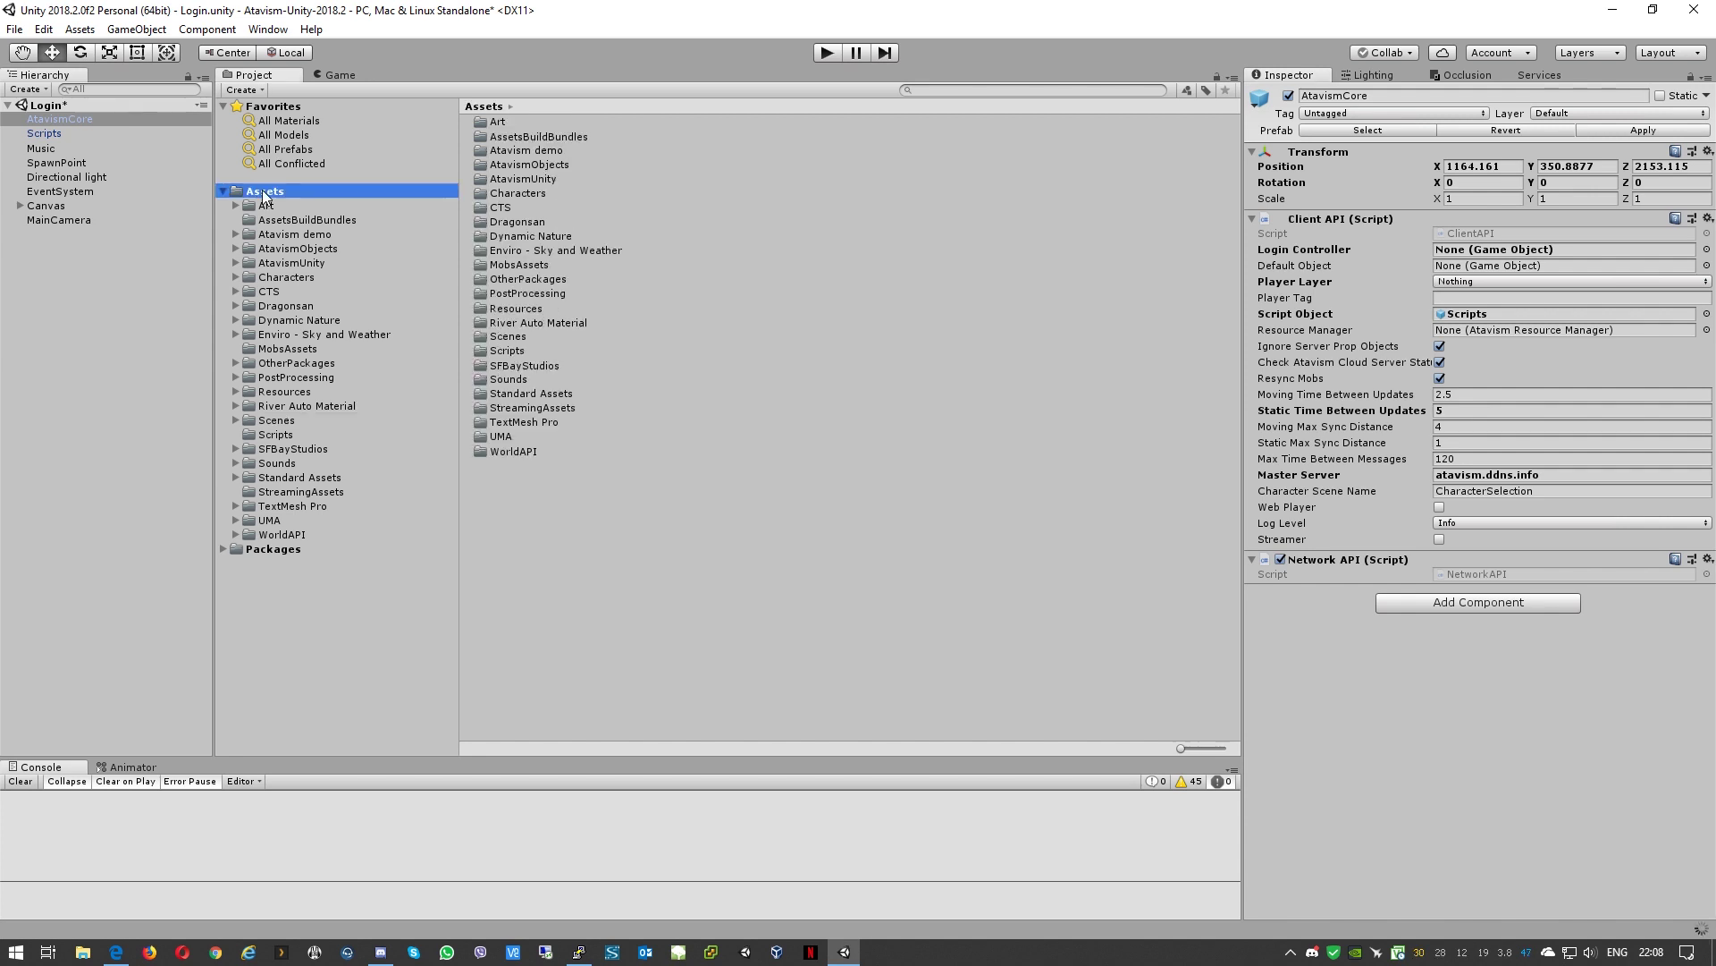
right_click(264, 192)
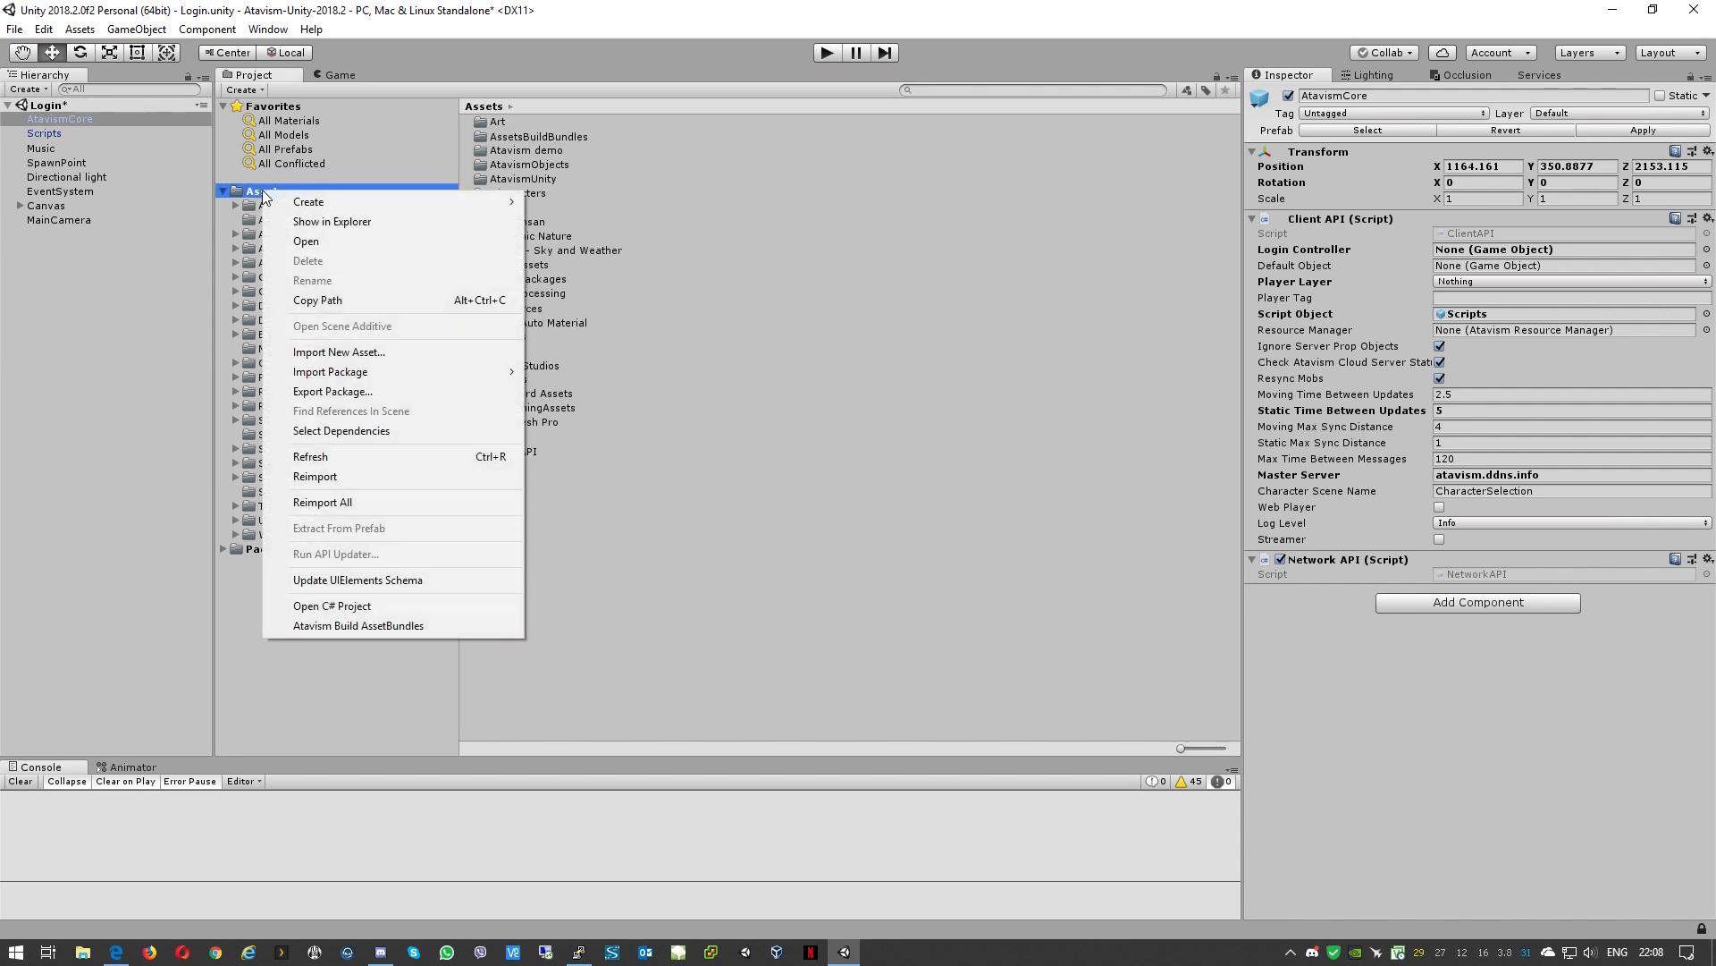
left_click(325, 223)
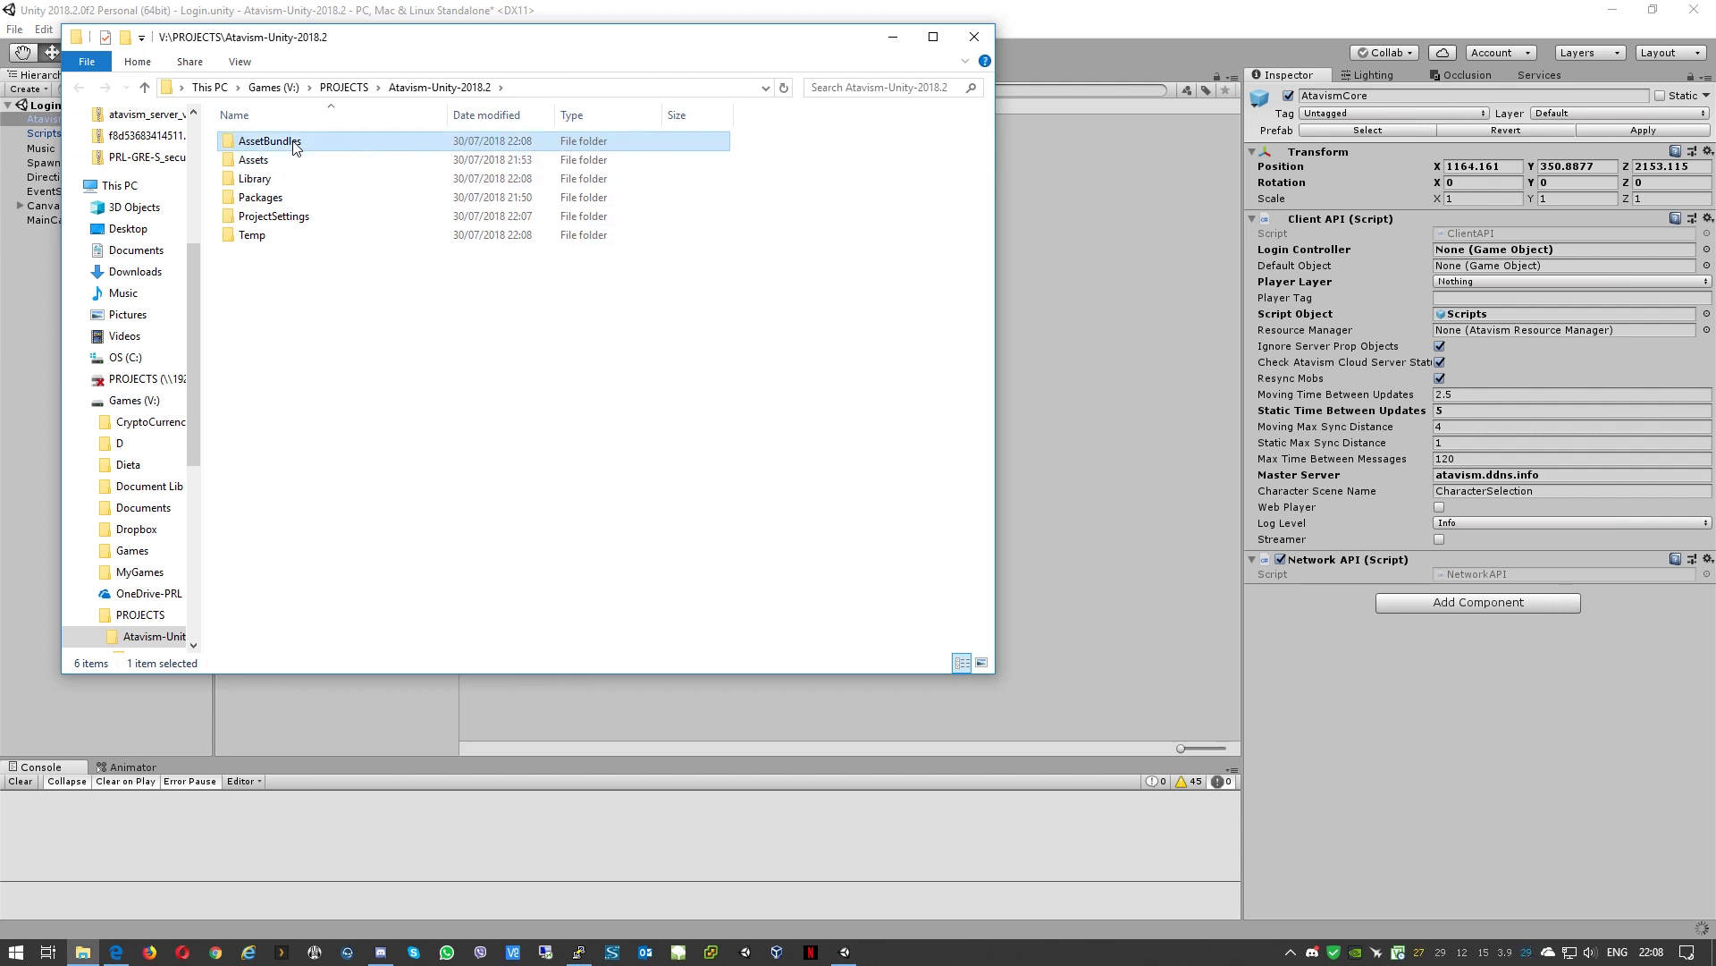
Step: Copy the AssetBundles, infinitypbr and test bundle files from the AssetBundles folder
double_click(278, 141)
left_click(280, 145)
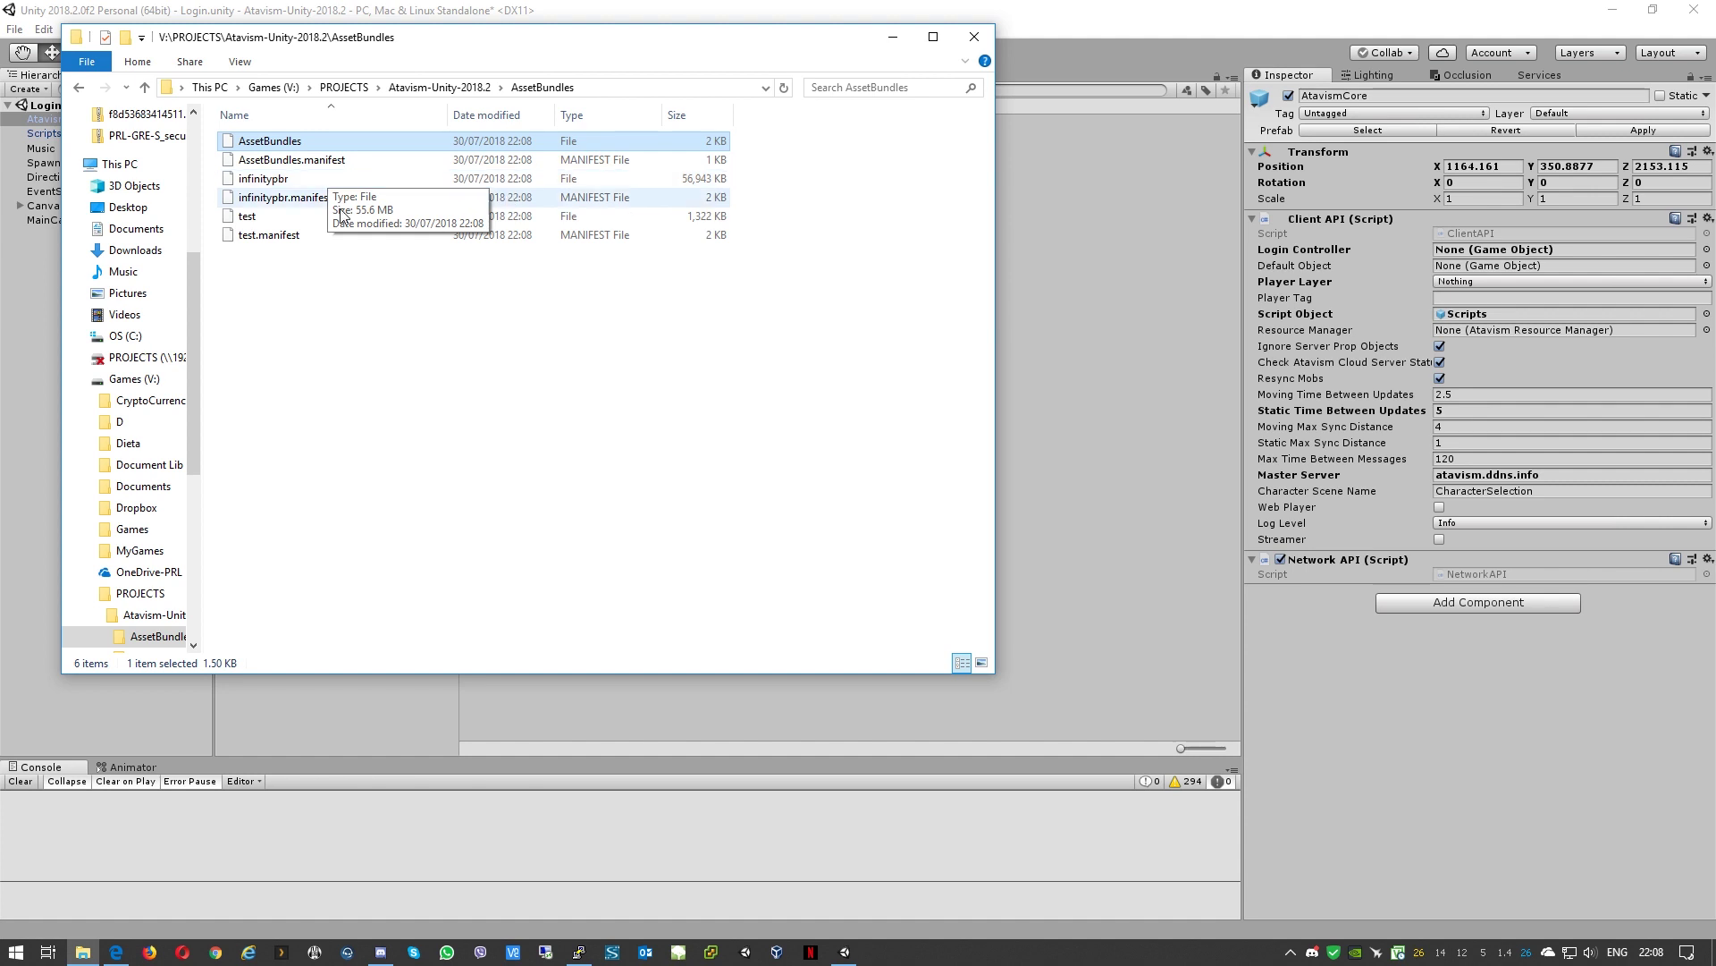
left_click(246, 181, "ctrl")
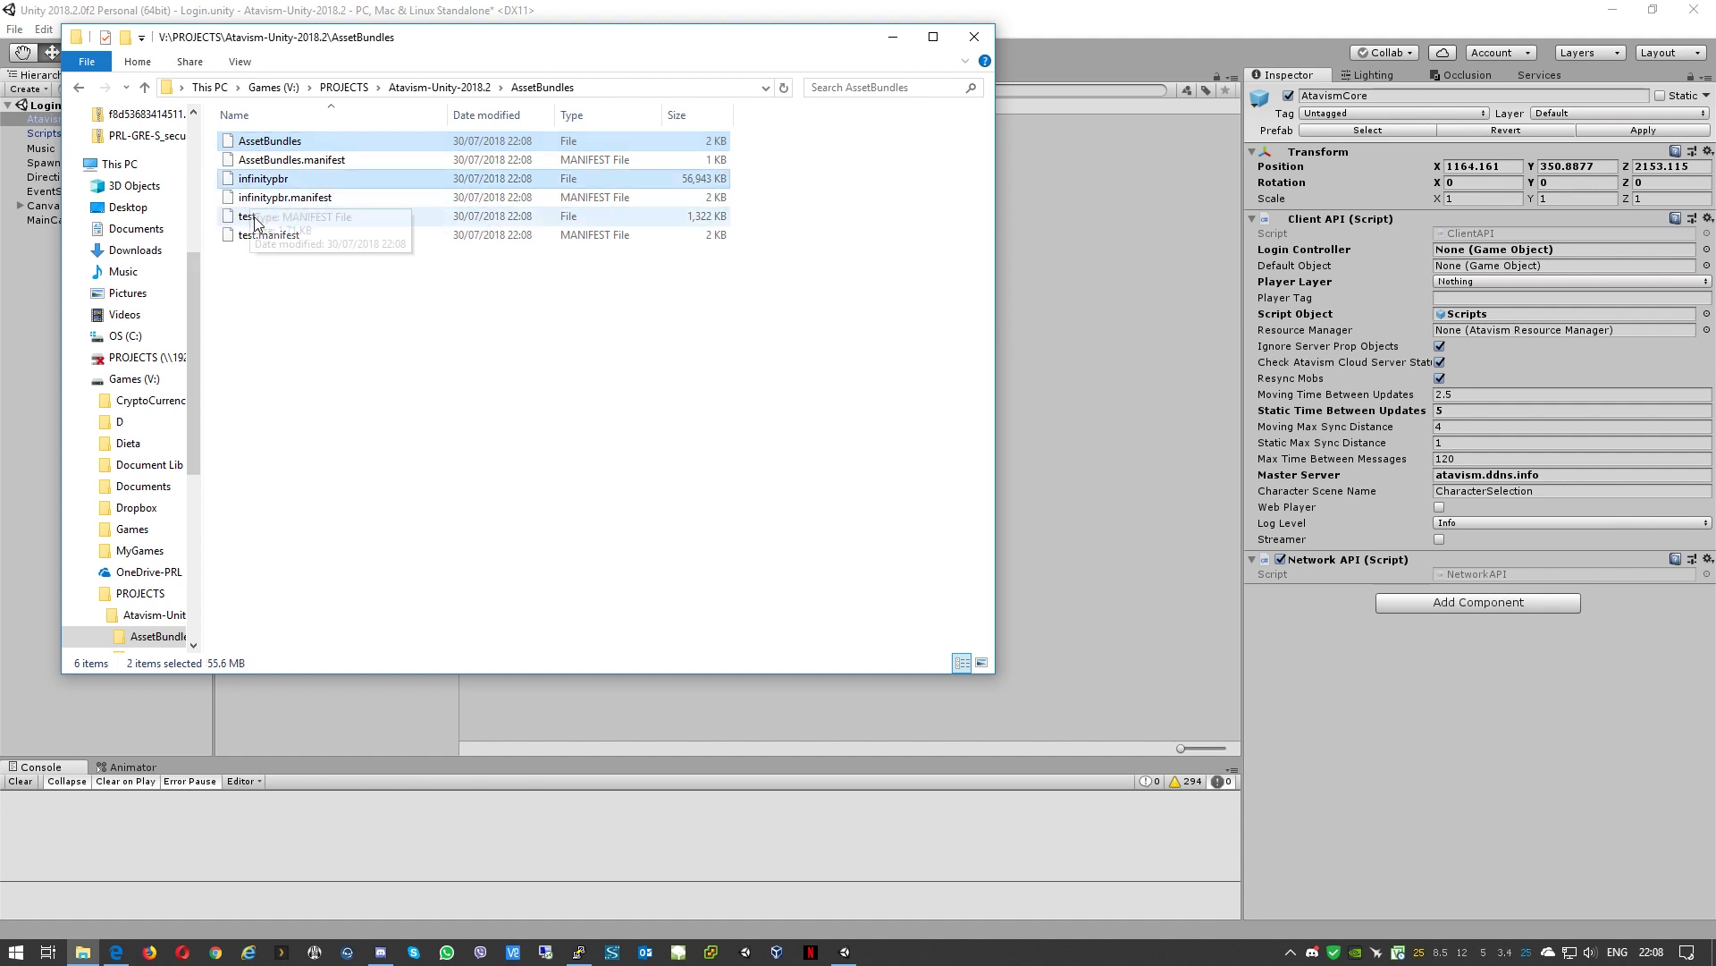
left_click(252, 219, "ctrl")
right_click(253, 222)
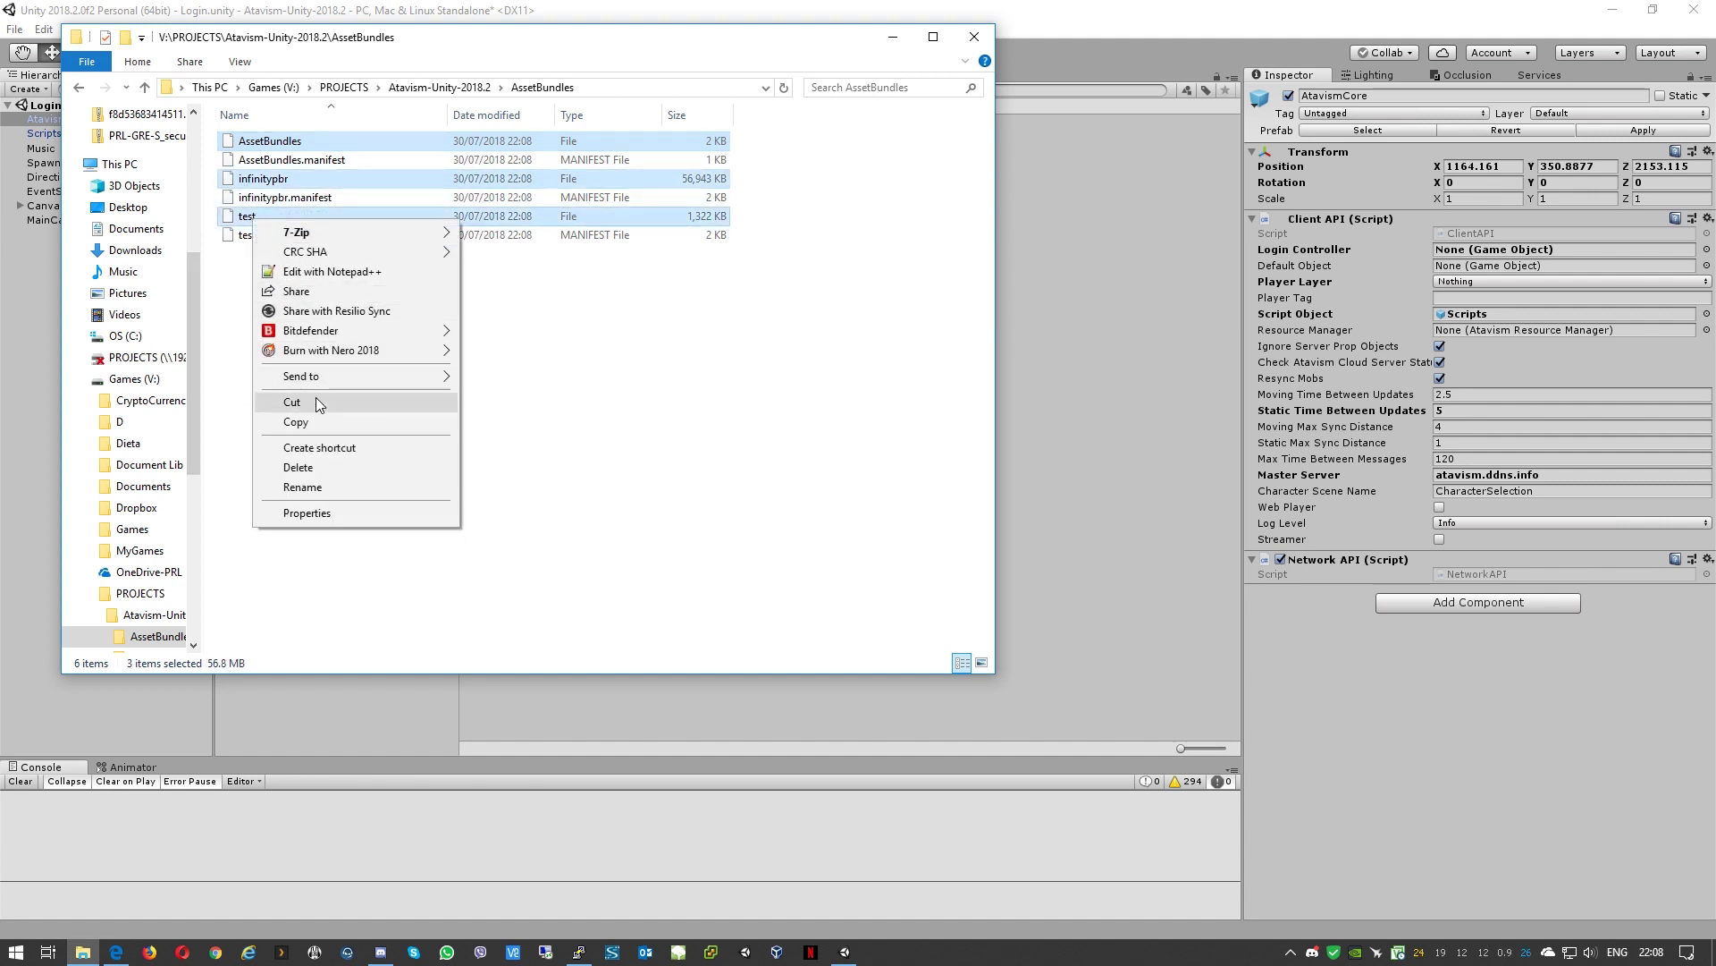
left_click(315, 421)
Step: Paste the bundles into Assets\StreamingAssets, replacing the old files, and close Explorer
left_click(144, 87)
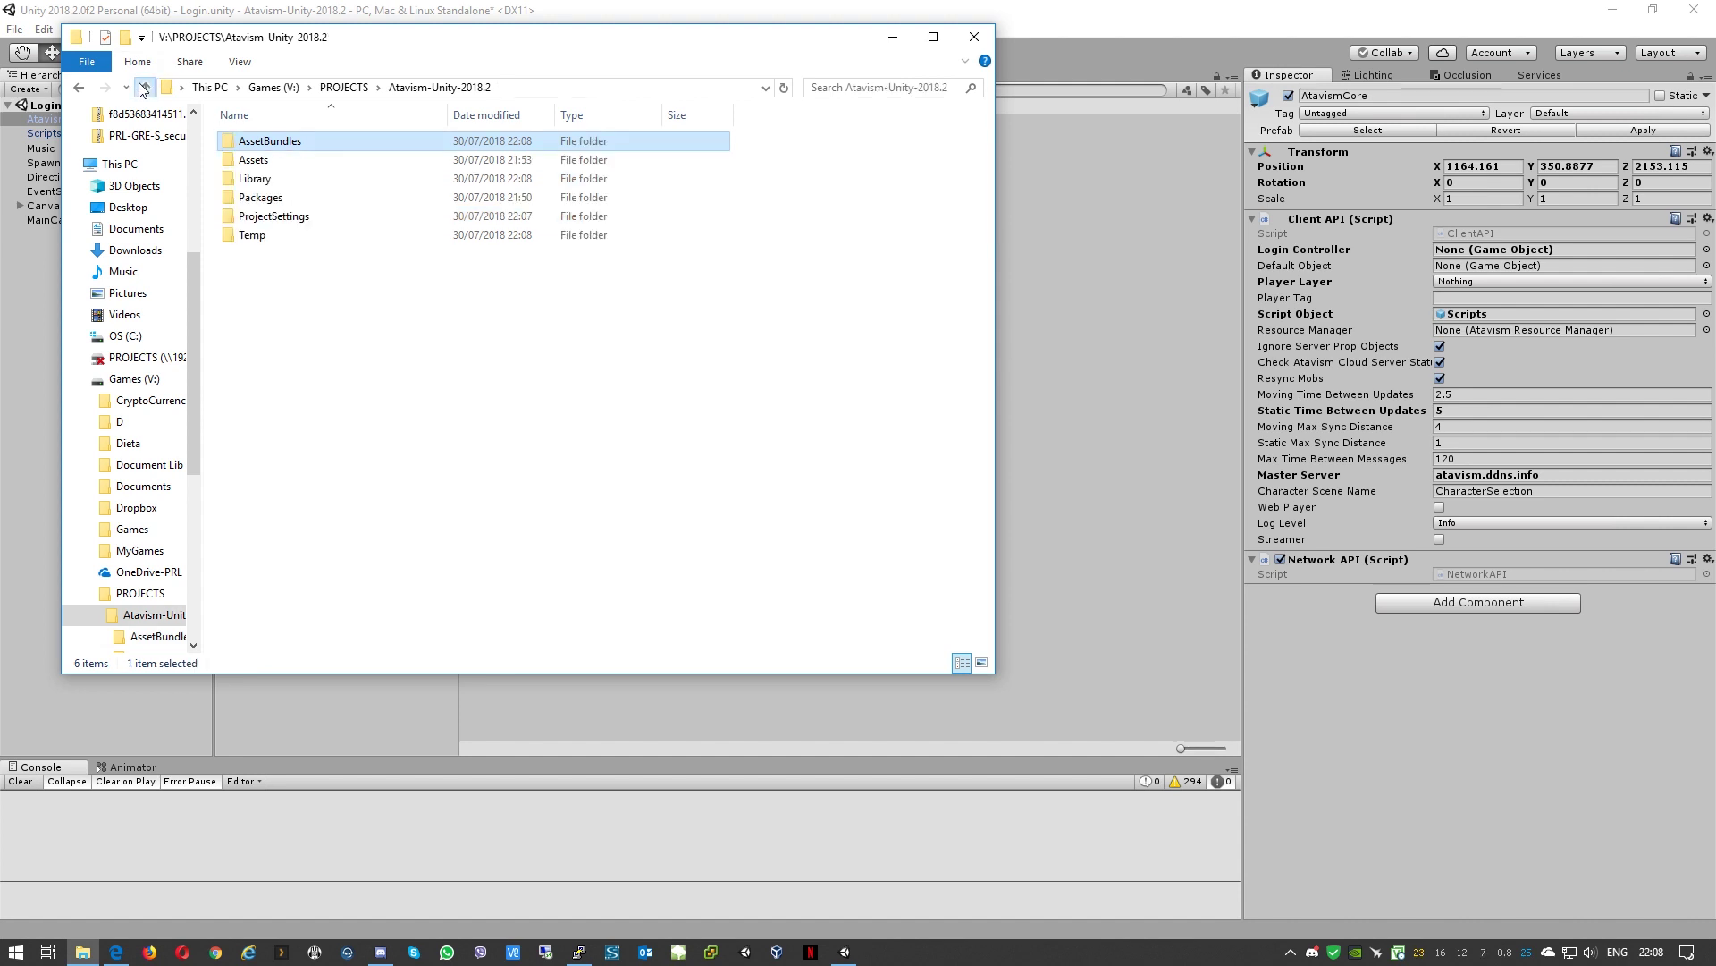
double_click(253, 159)
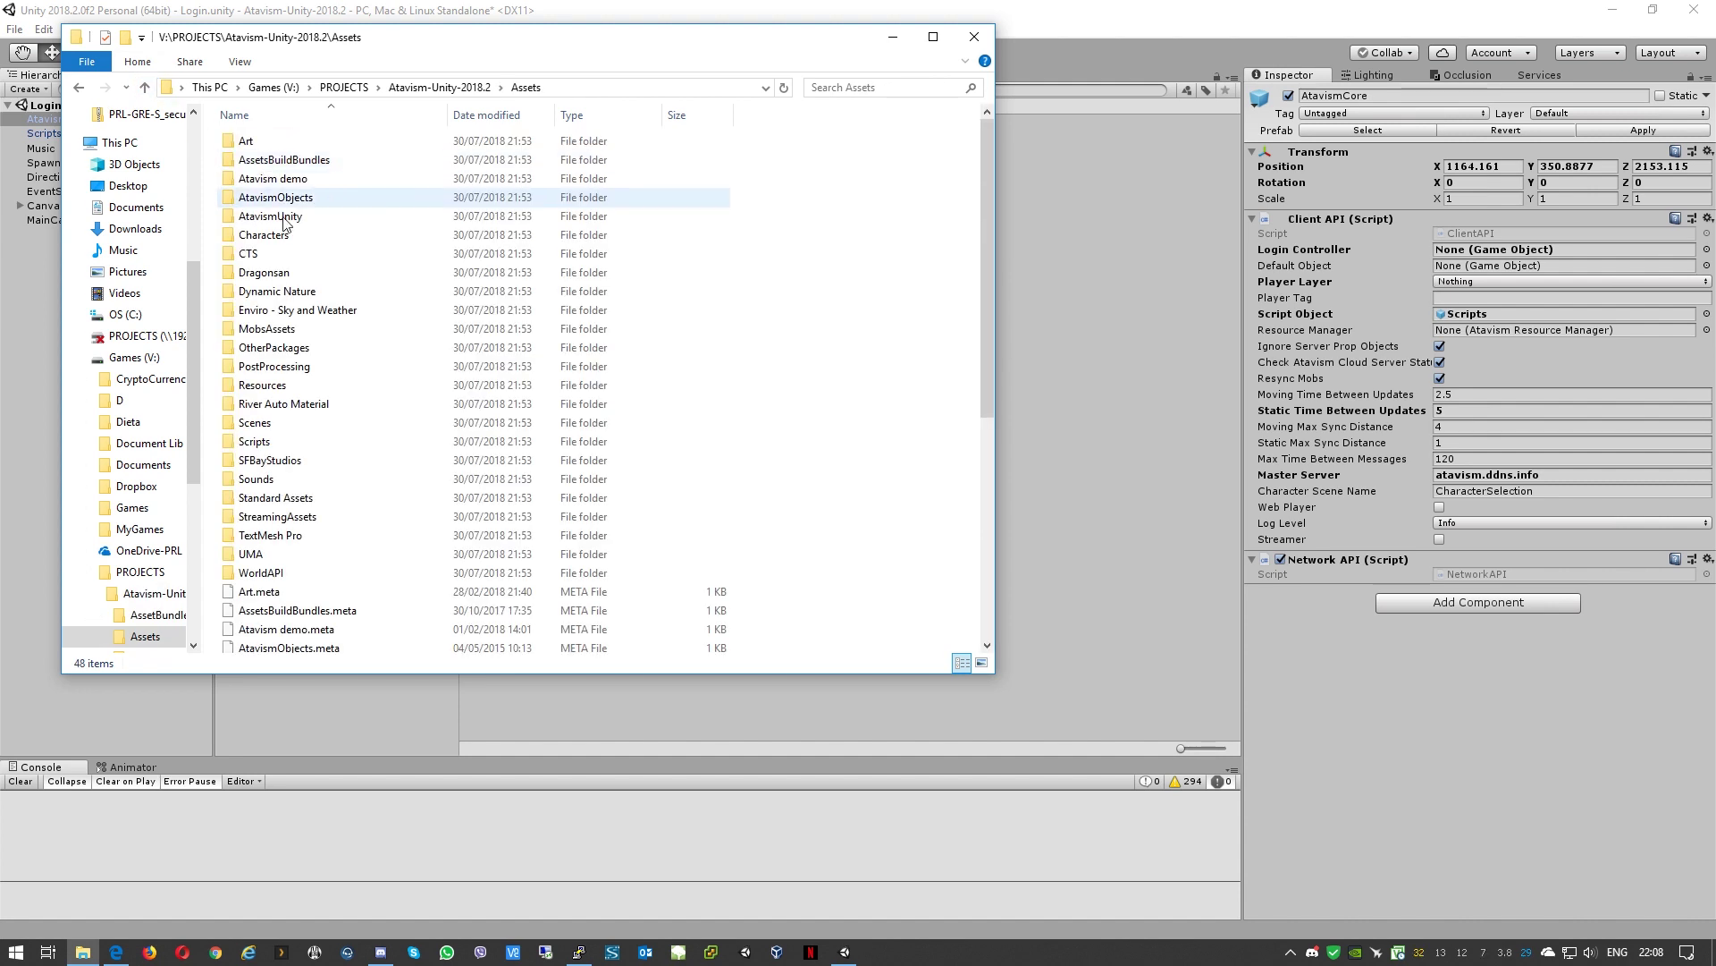
double_click(306, 517)
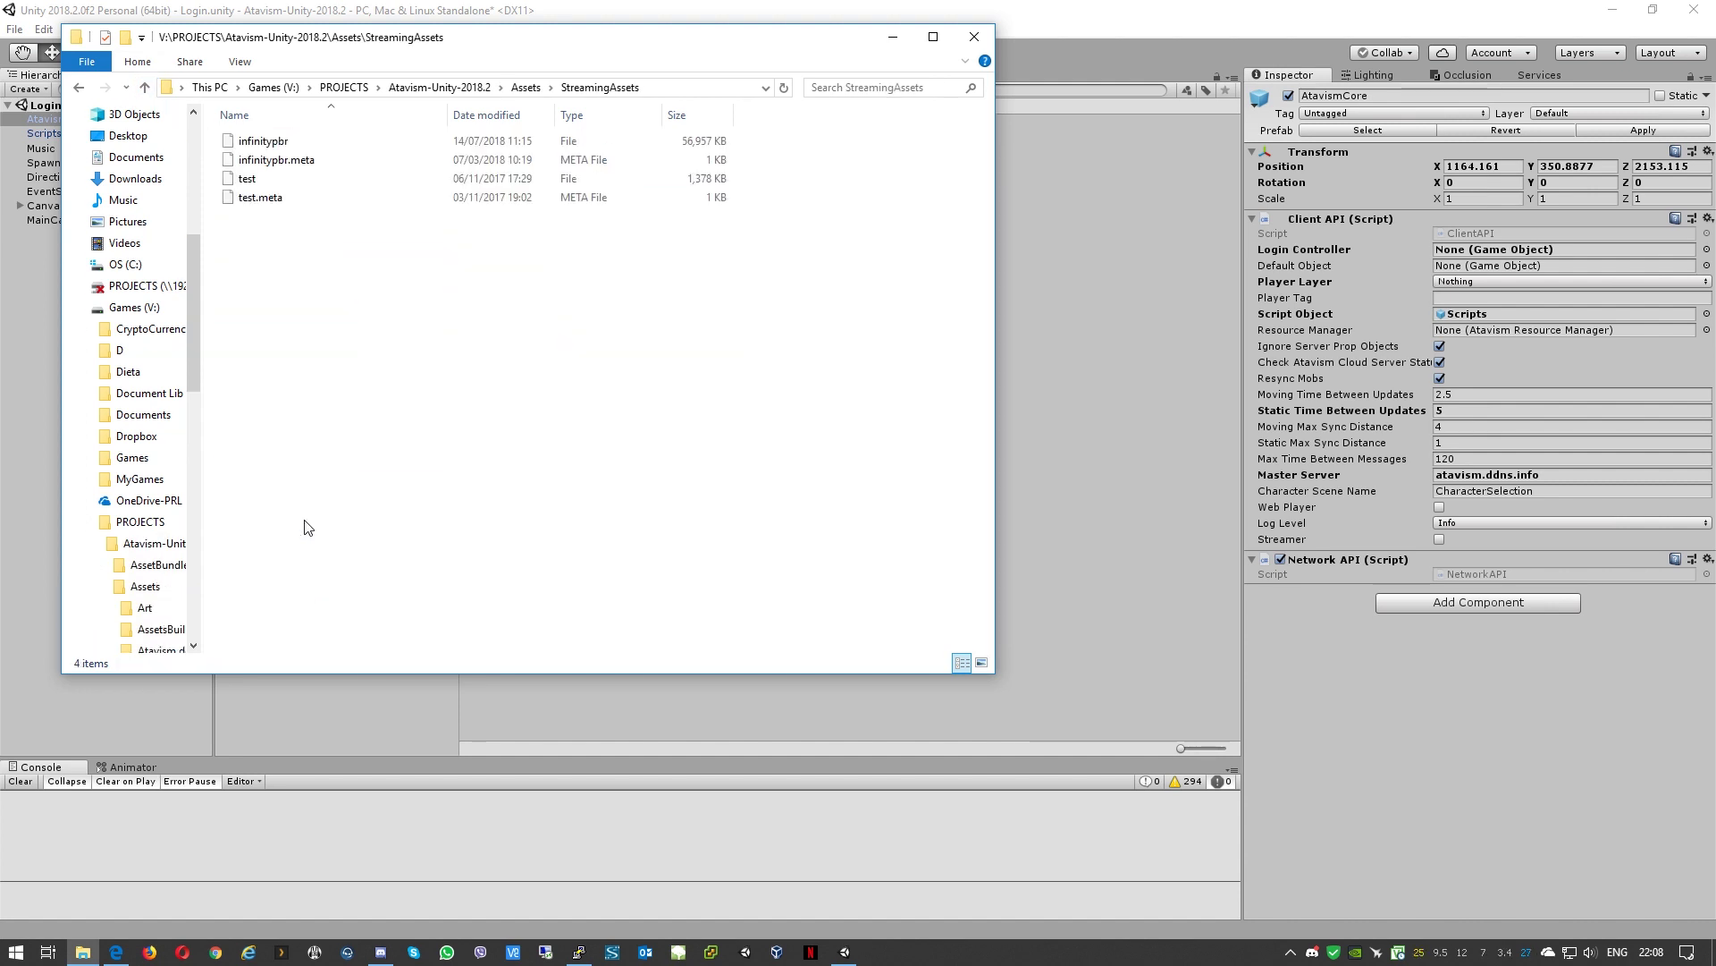
key("ctrl+v")
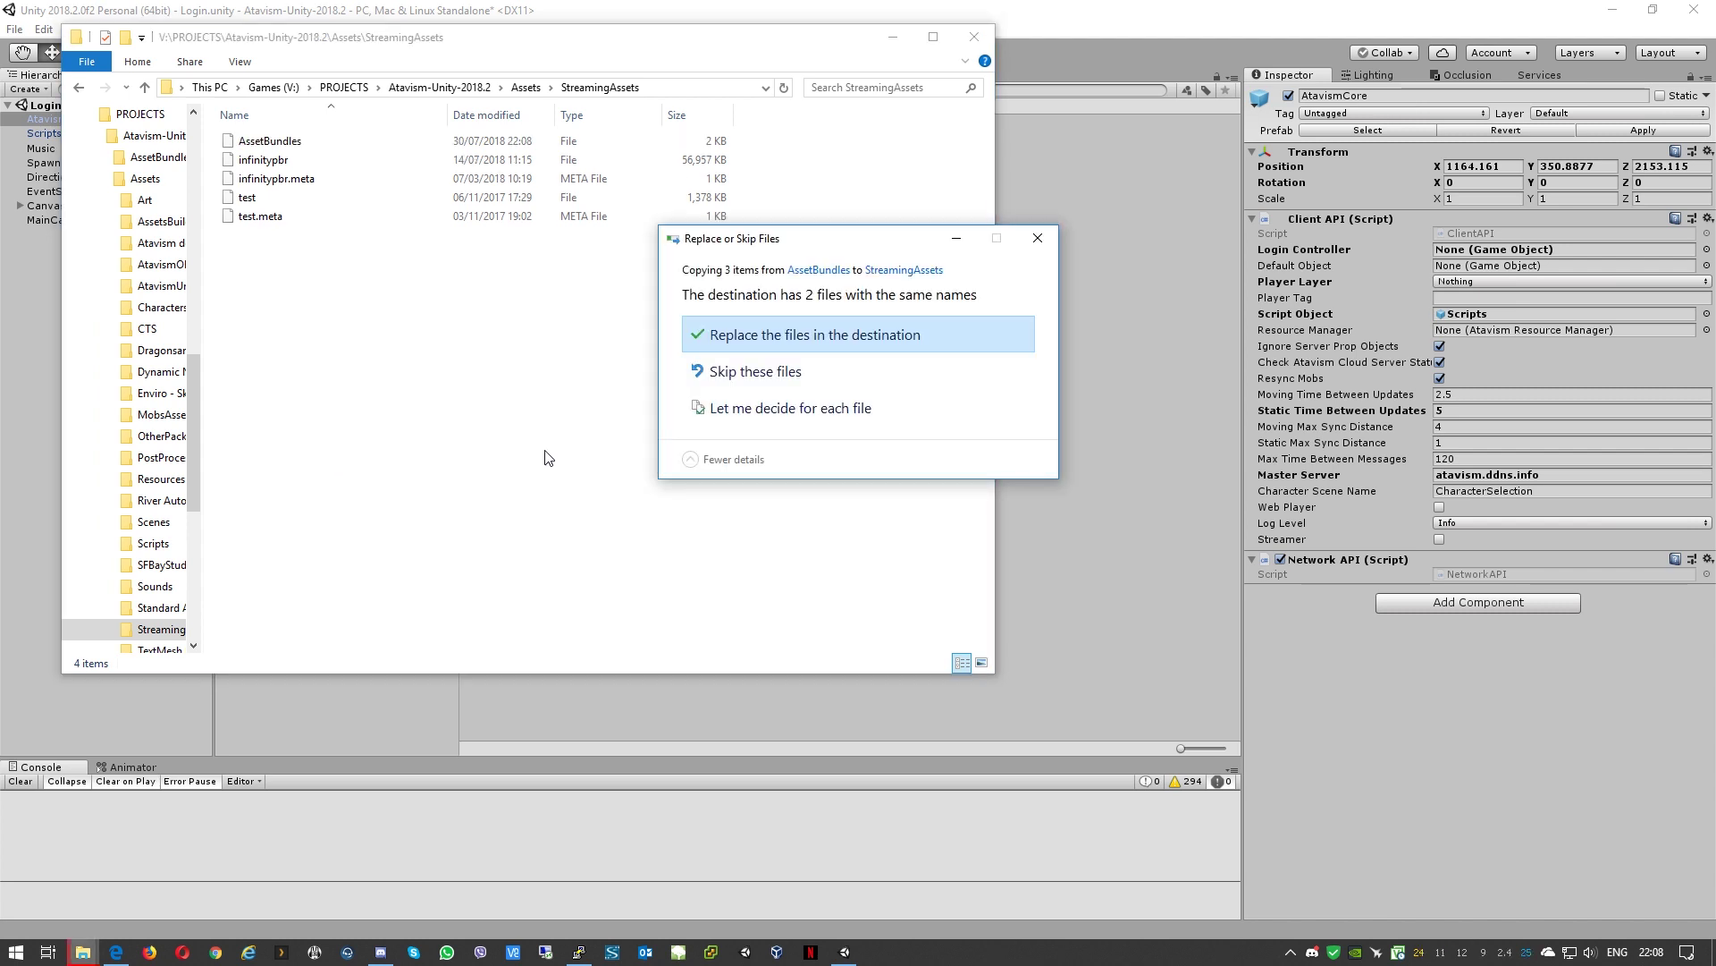
left_click(722, 340)
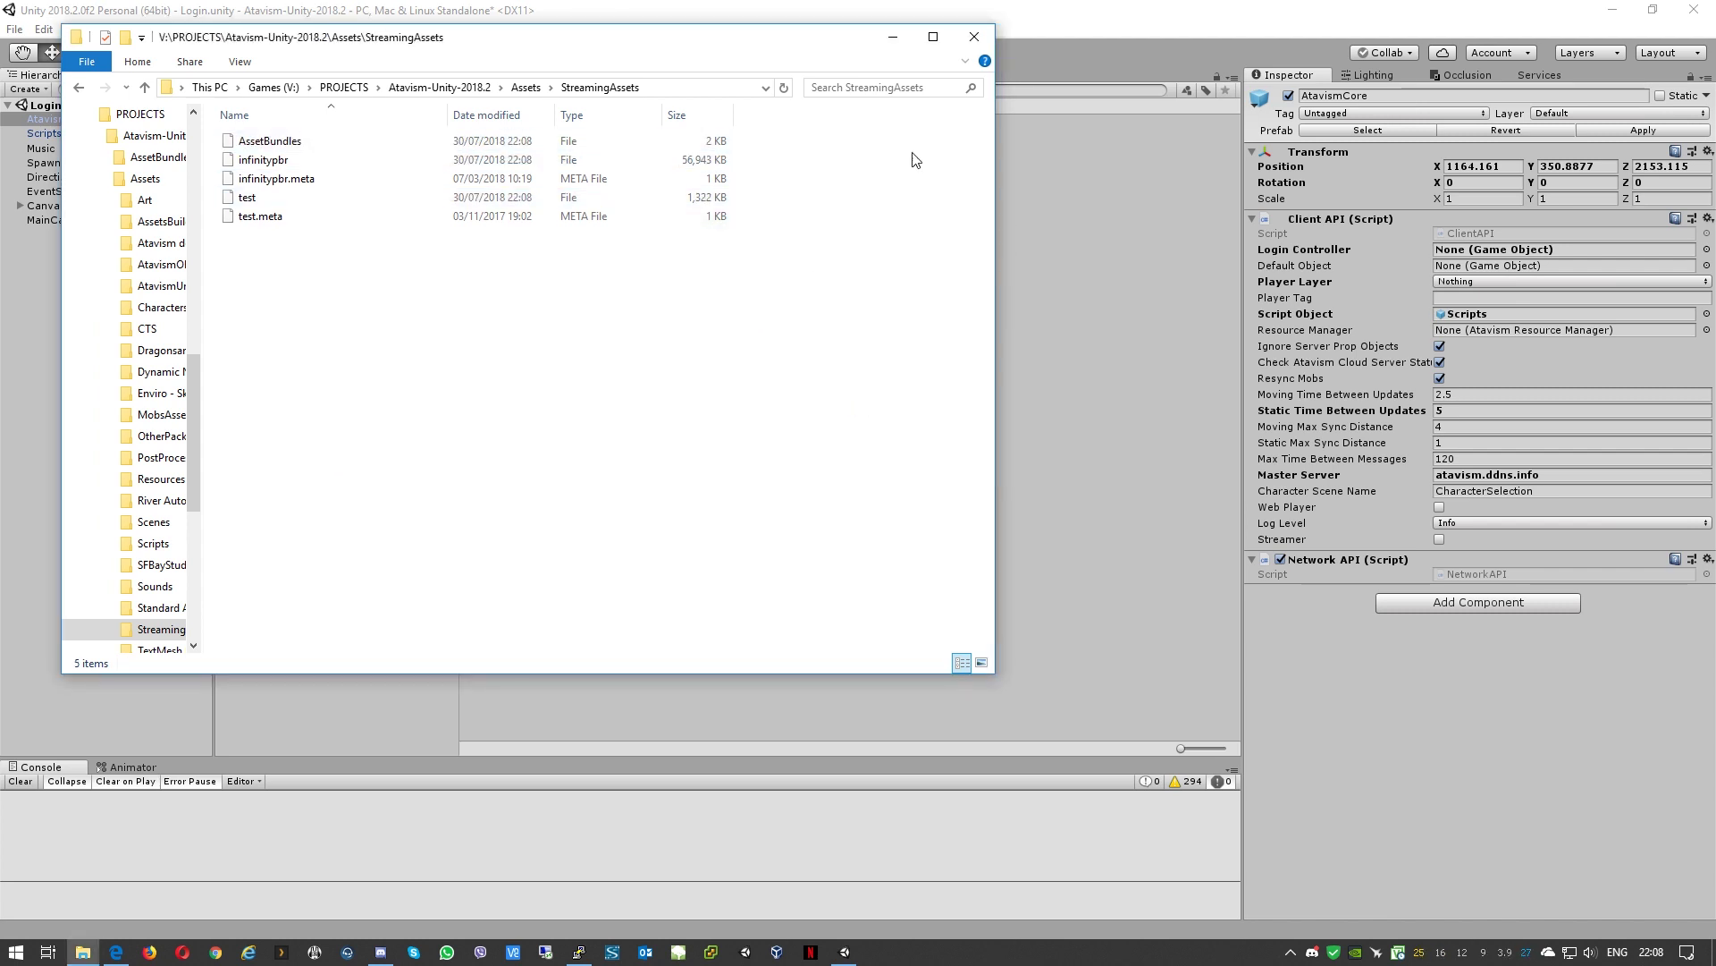
left_click(973, 36)
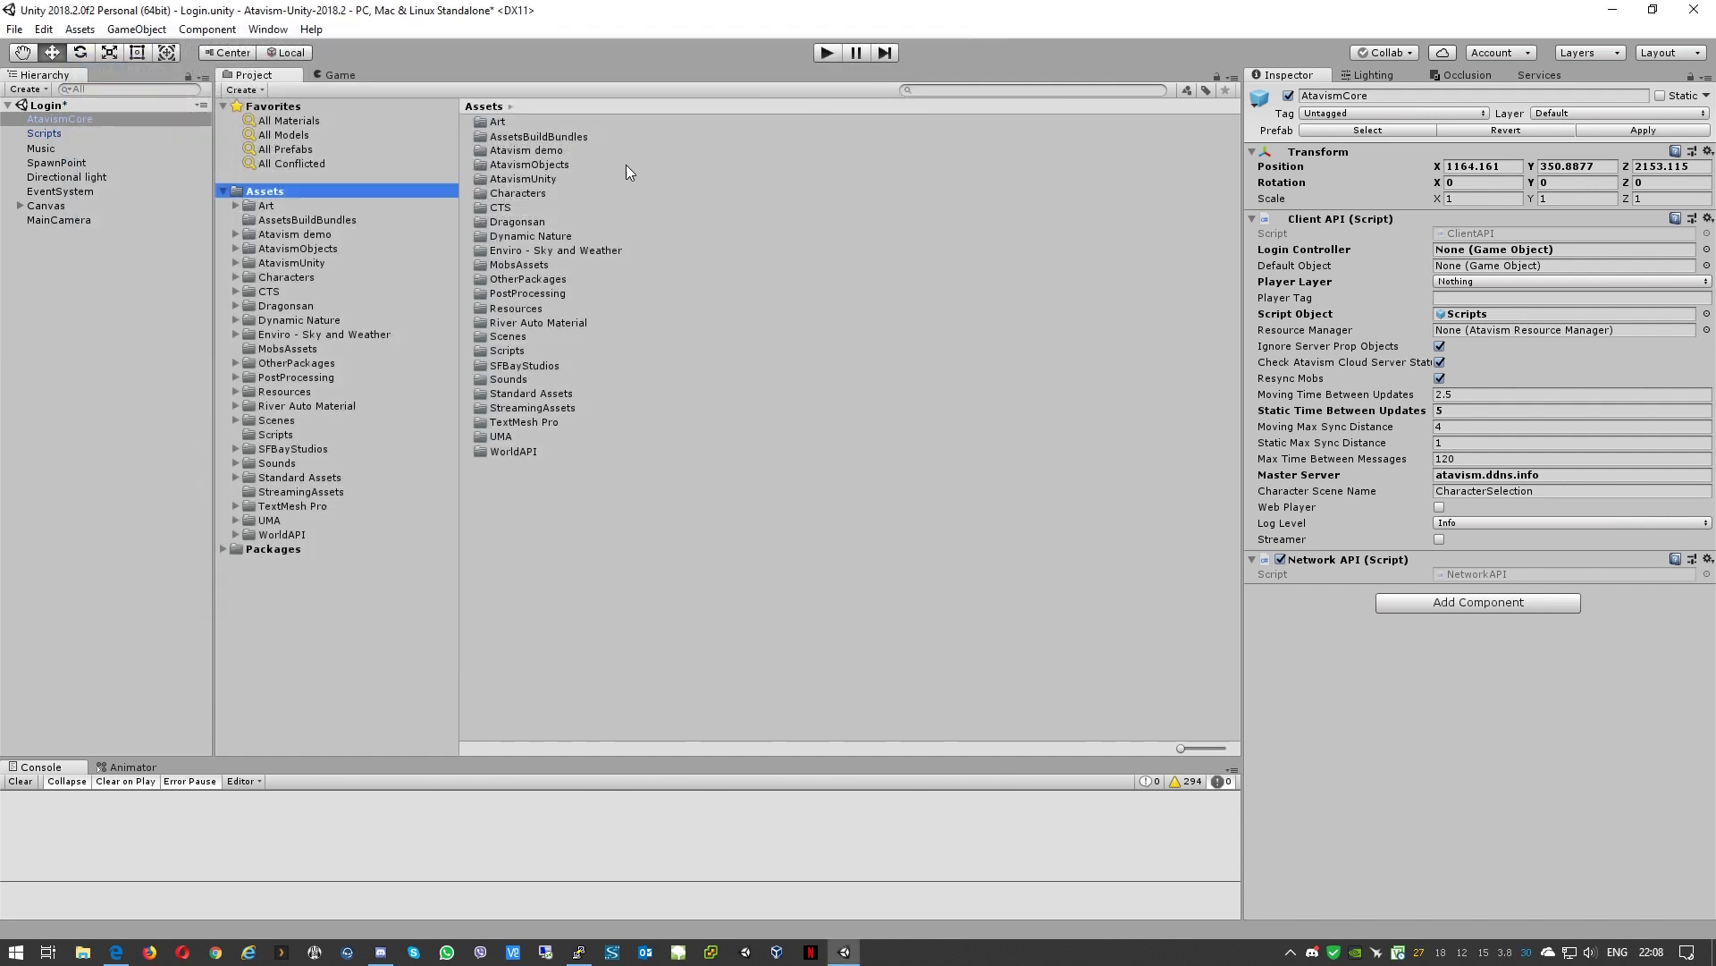
Step: Clear the scene selection, open Window > Atavism Online, and move its window higher
left_click(99, 415)
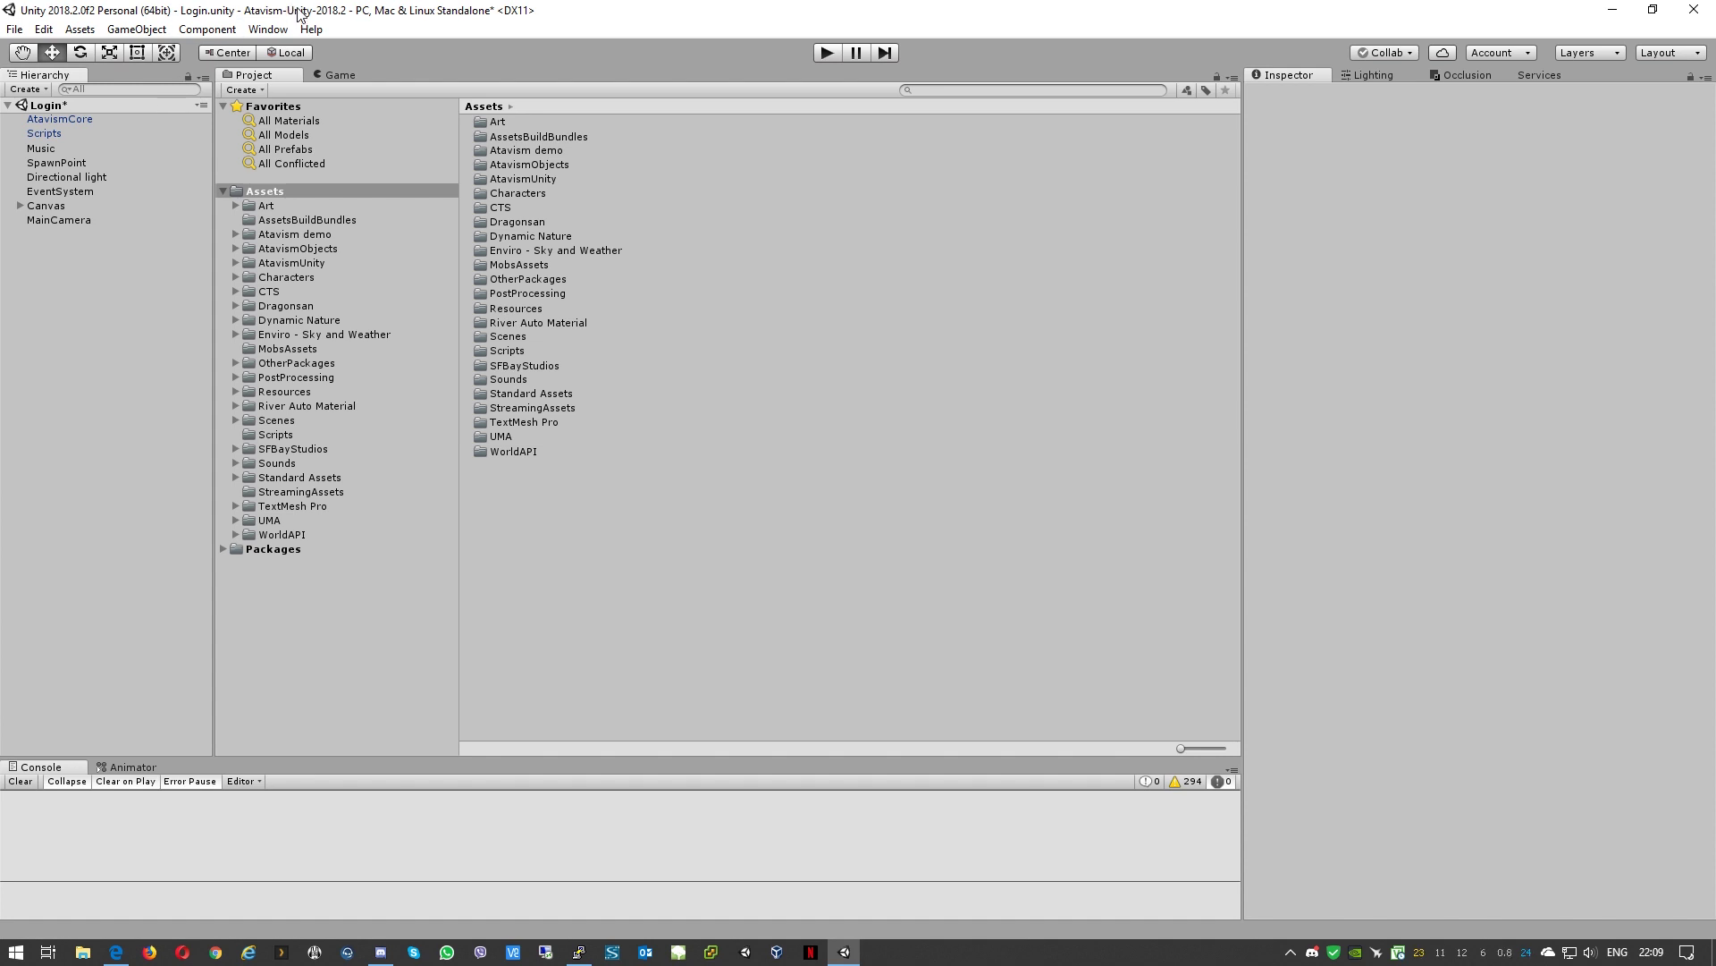
left_click(271, 29)
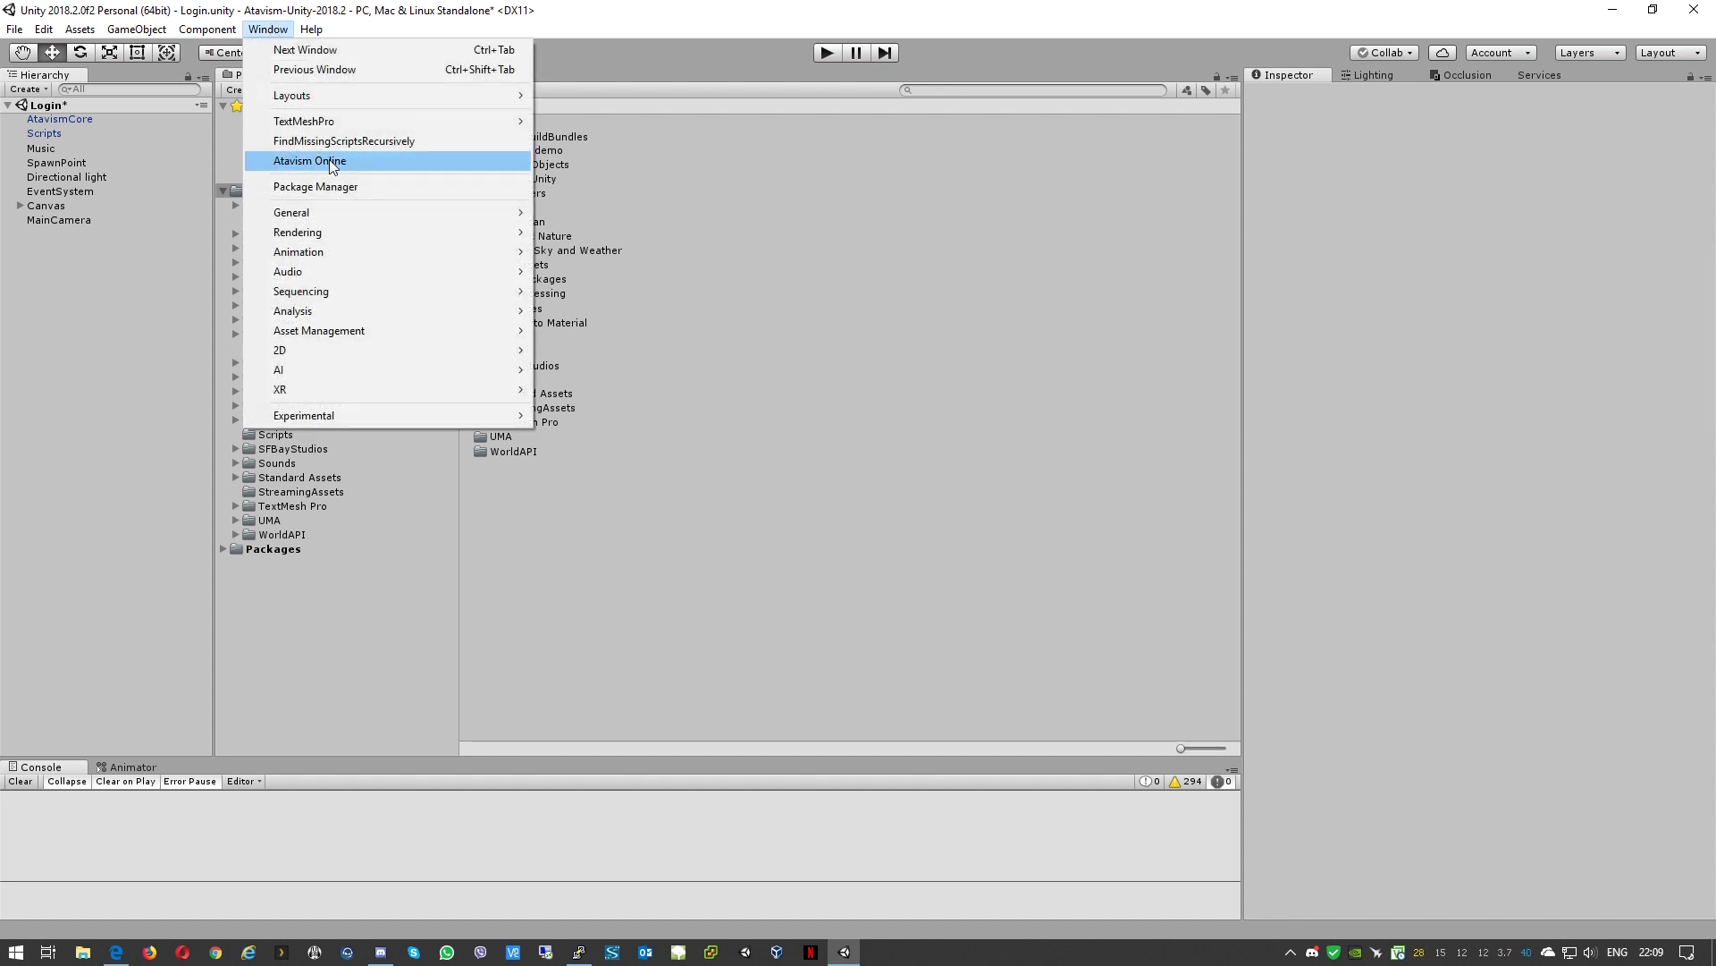
left_click(361, 160)
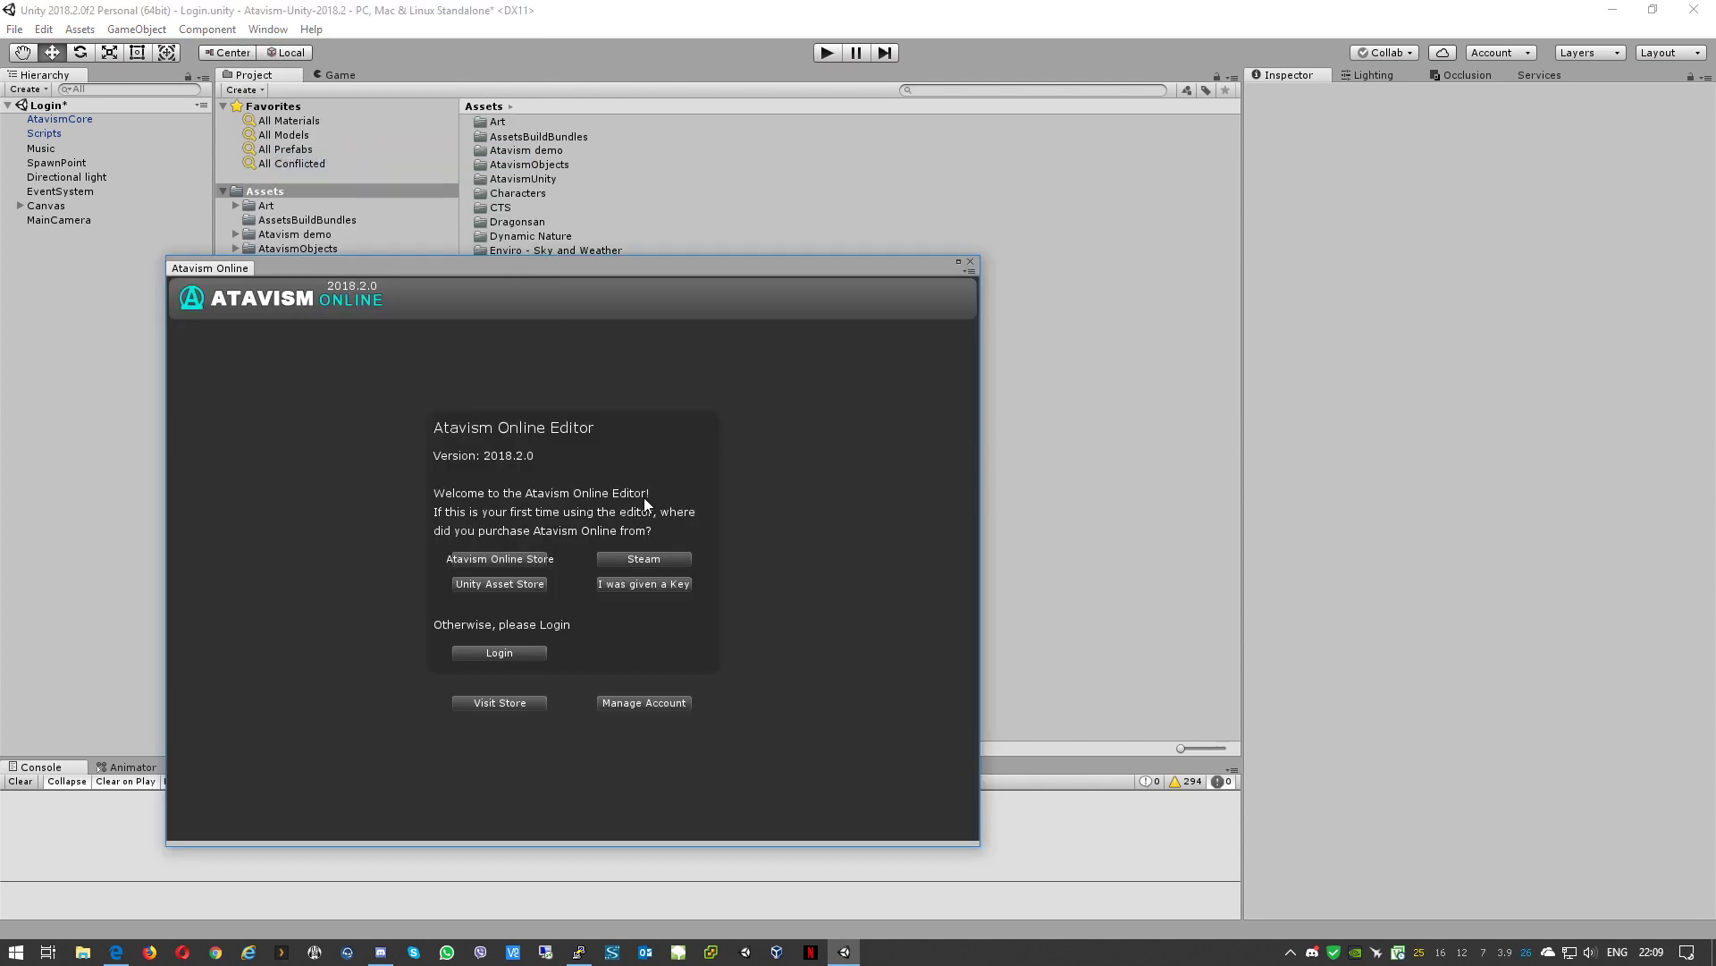
left_click_drag(608, 272, 763, 156)
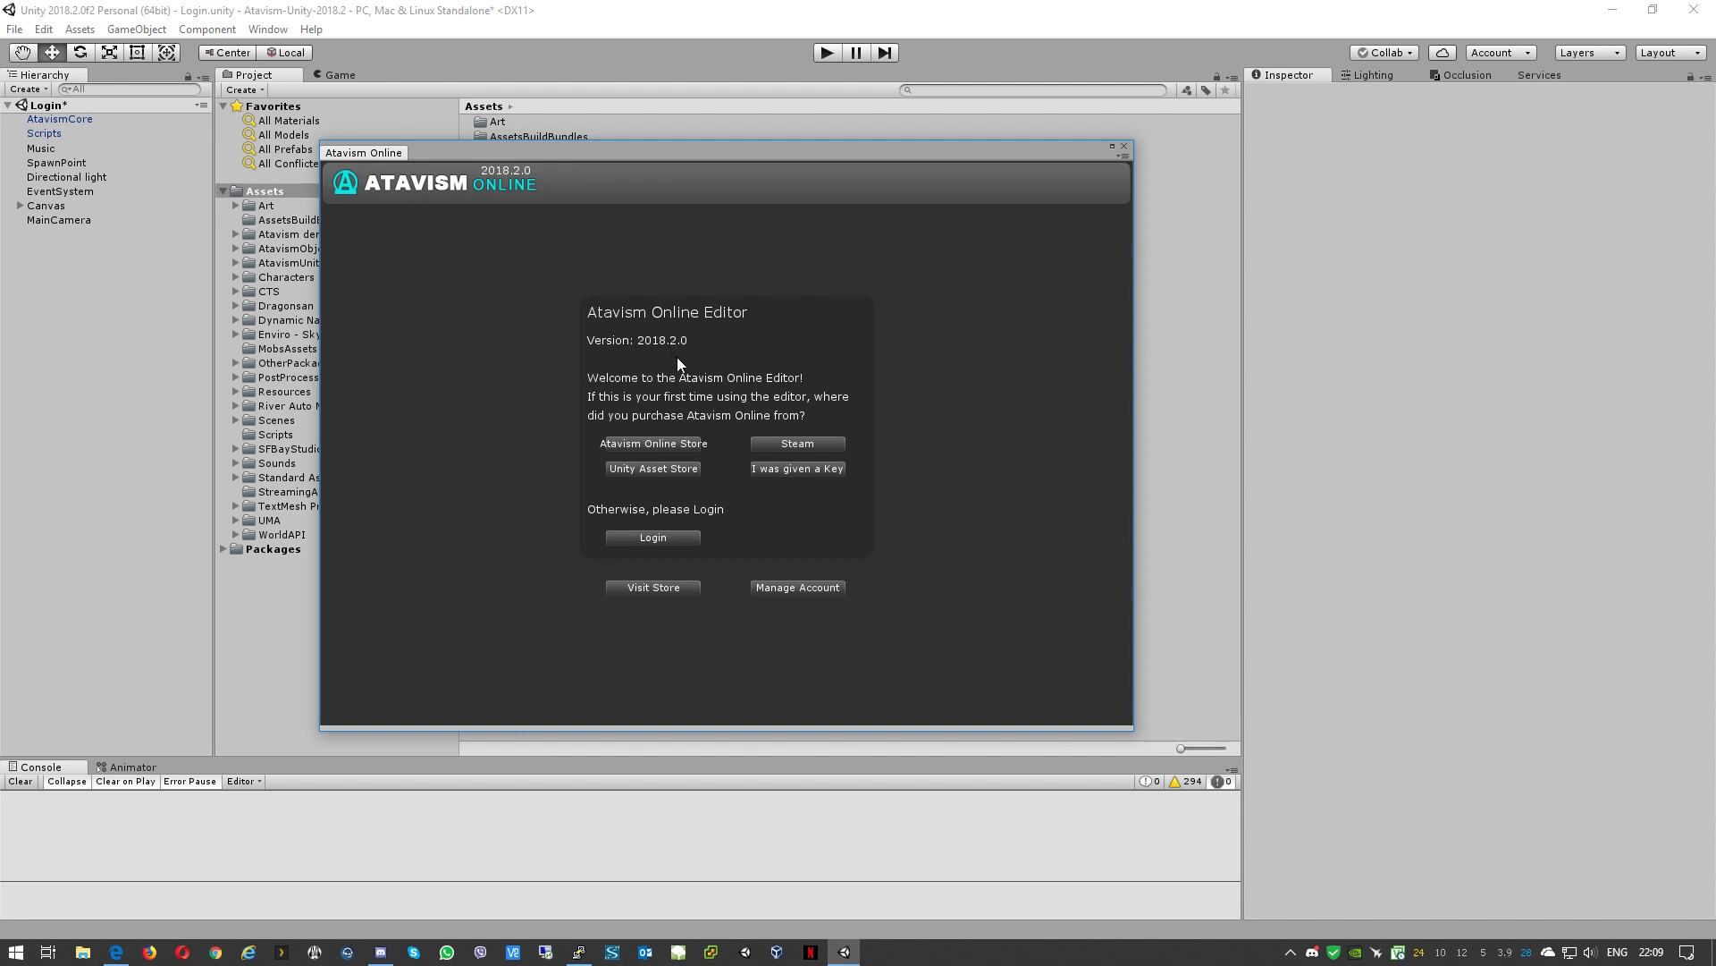
Step: Log in to the Atavism Online editor with the account e-mail and password
left_click(662, 538)
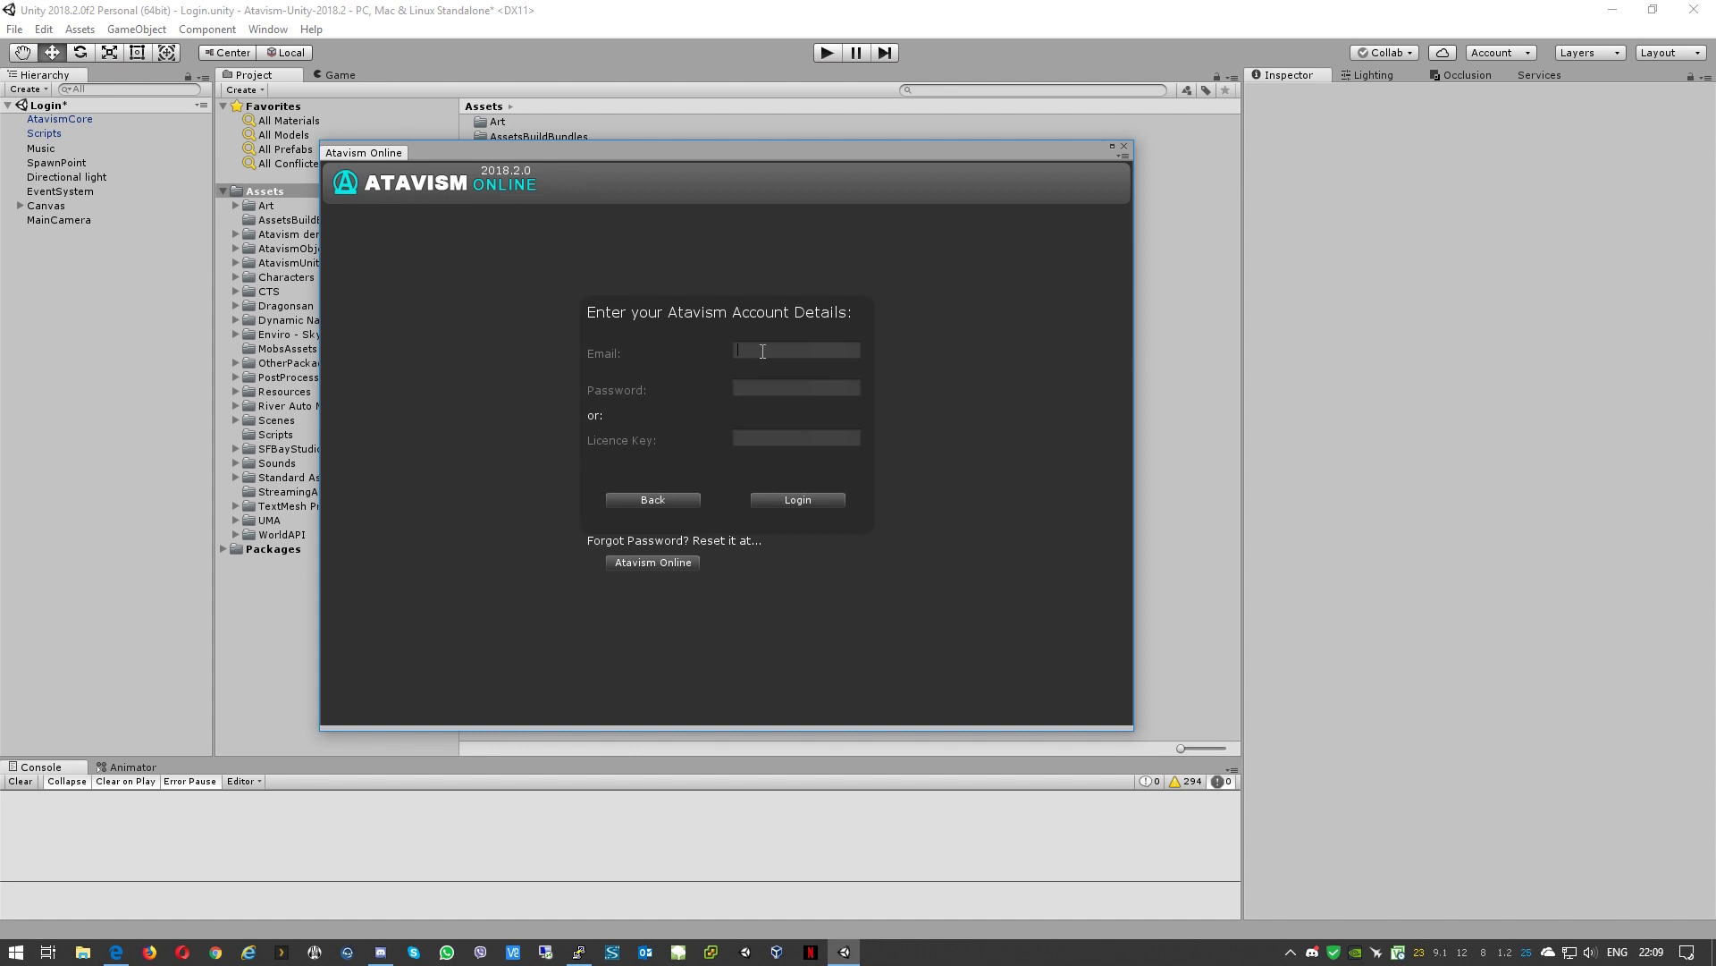
key("Tab")
type("*********")
left_click(793, 499)
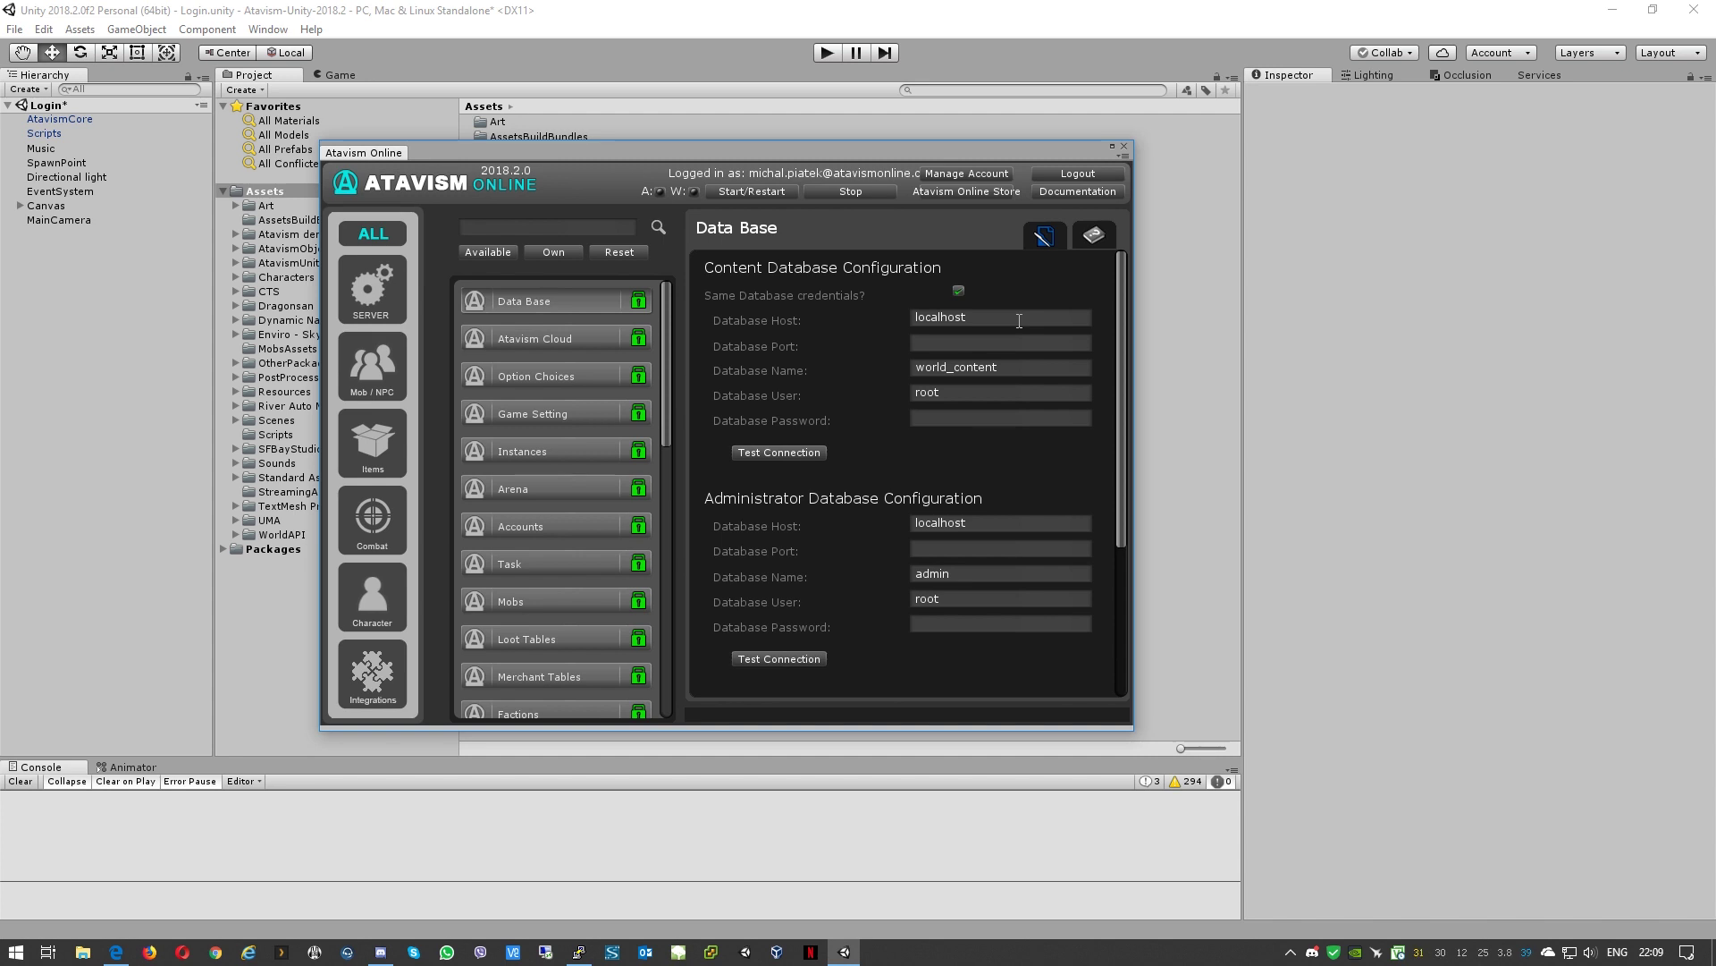
Step: Replace the Content Database Host 'localhost' with 192.168.254.105
left_click_drag(1002, 320, 756, 318)
type("192.168.254.105")
left_click(995, 344)
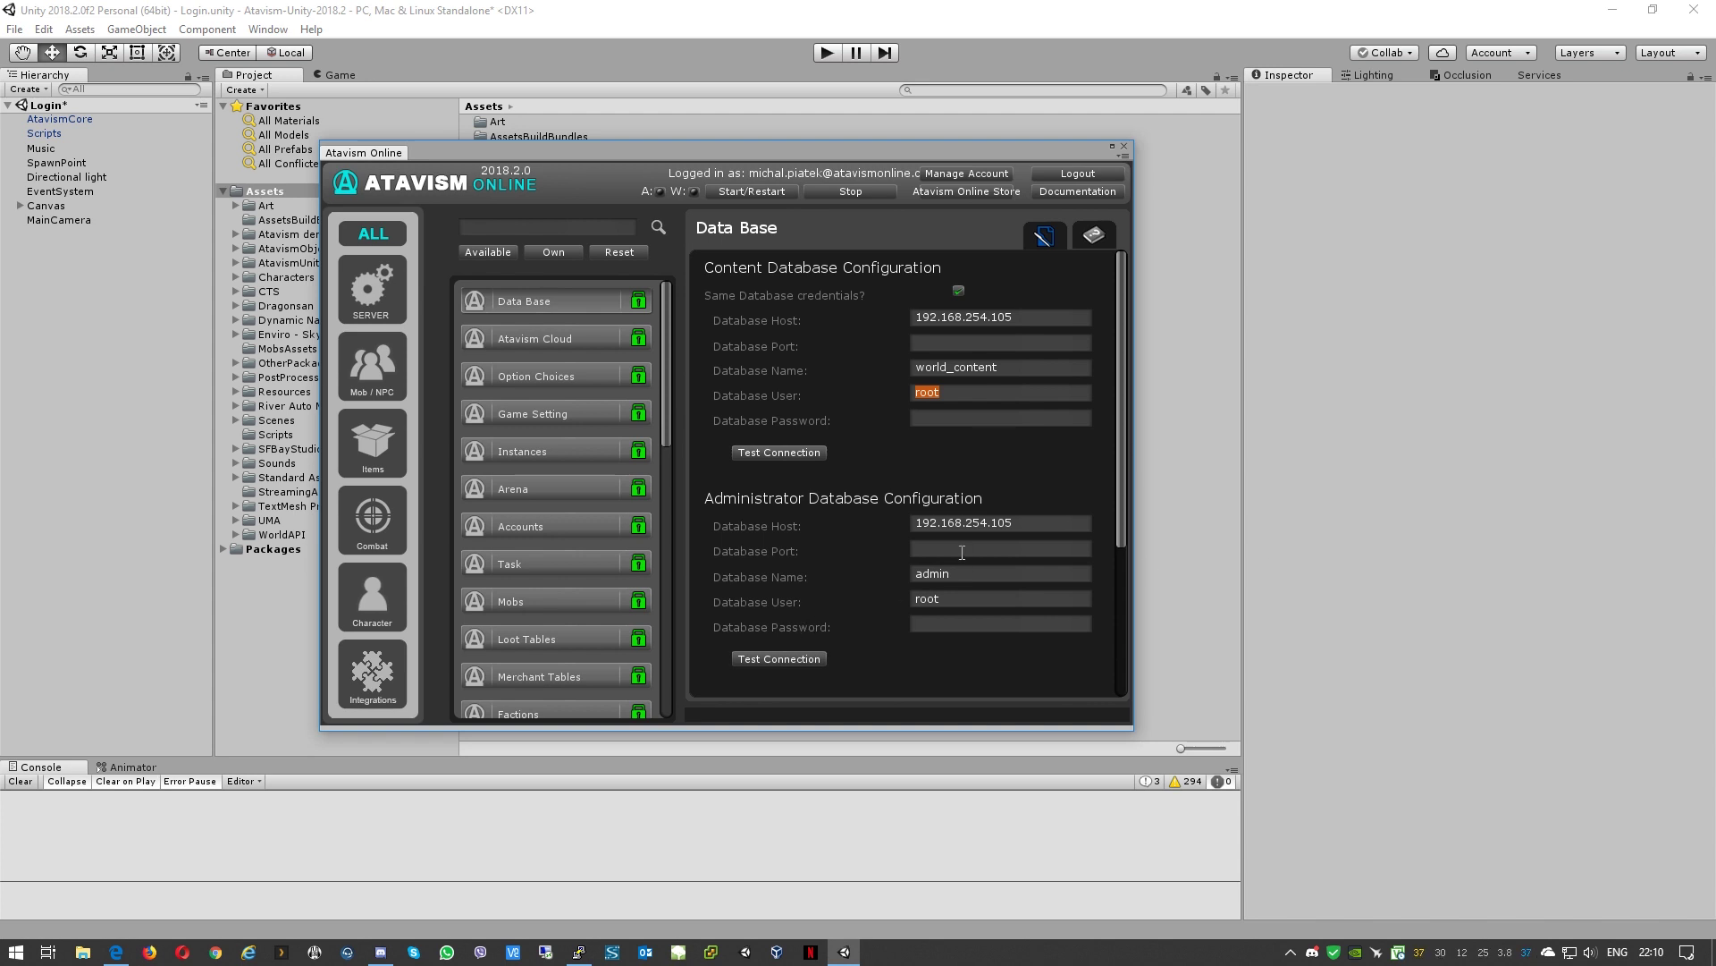
Step: Set the Database User to atavism and enter the database password
type("atavism")
type("test123456")
scroll(957, 621, "down", 3)
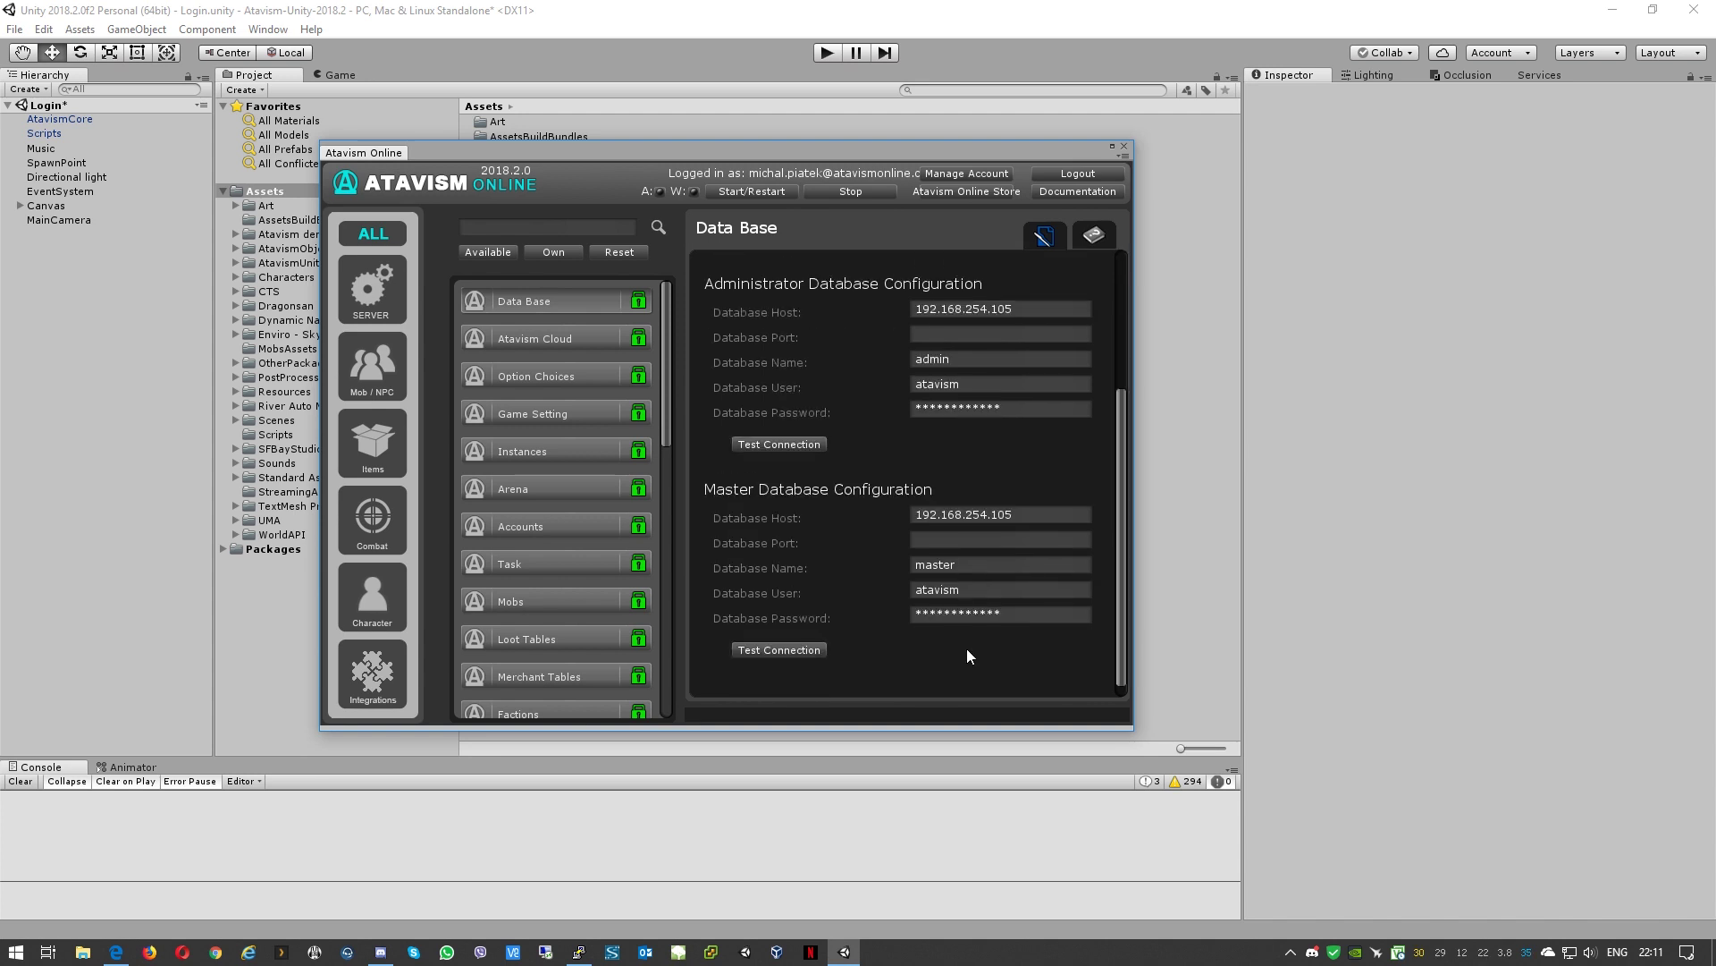
scroll(967, 648, "up", 3)
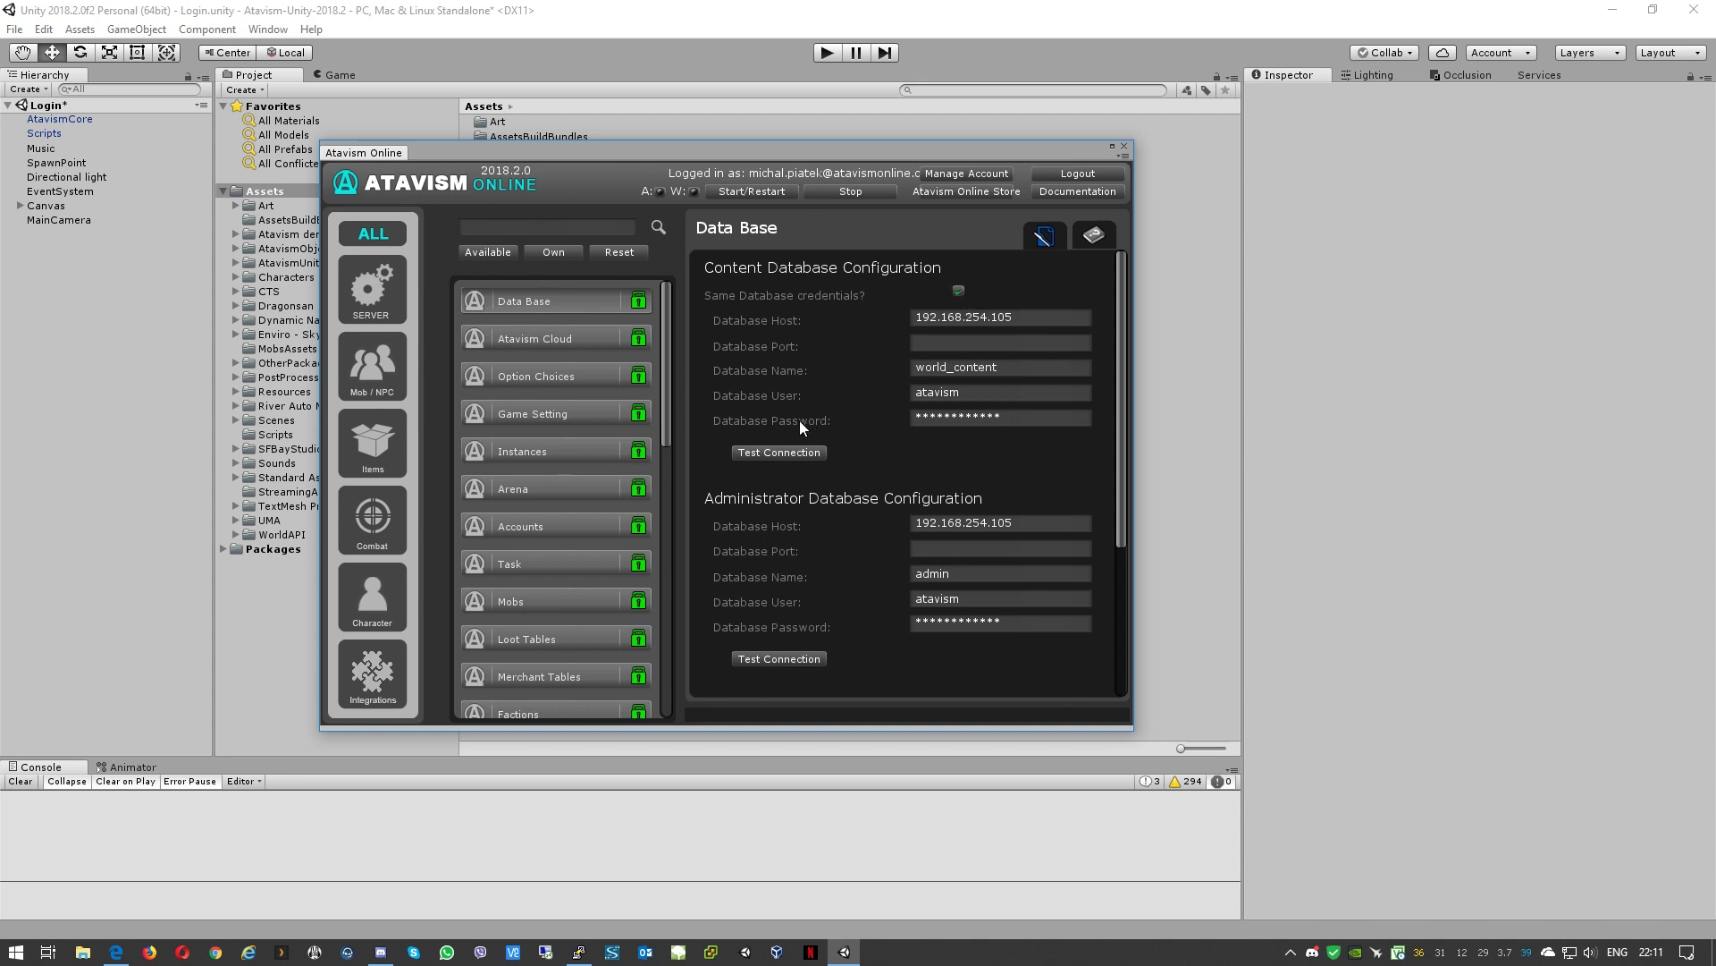
Step: Test the content, administrator and master database connections
left_click(807, 450)
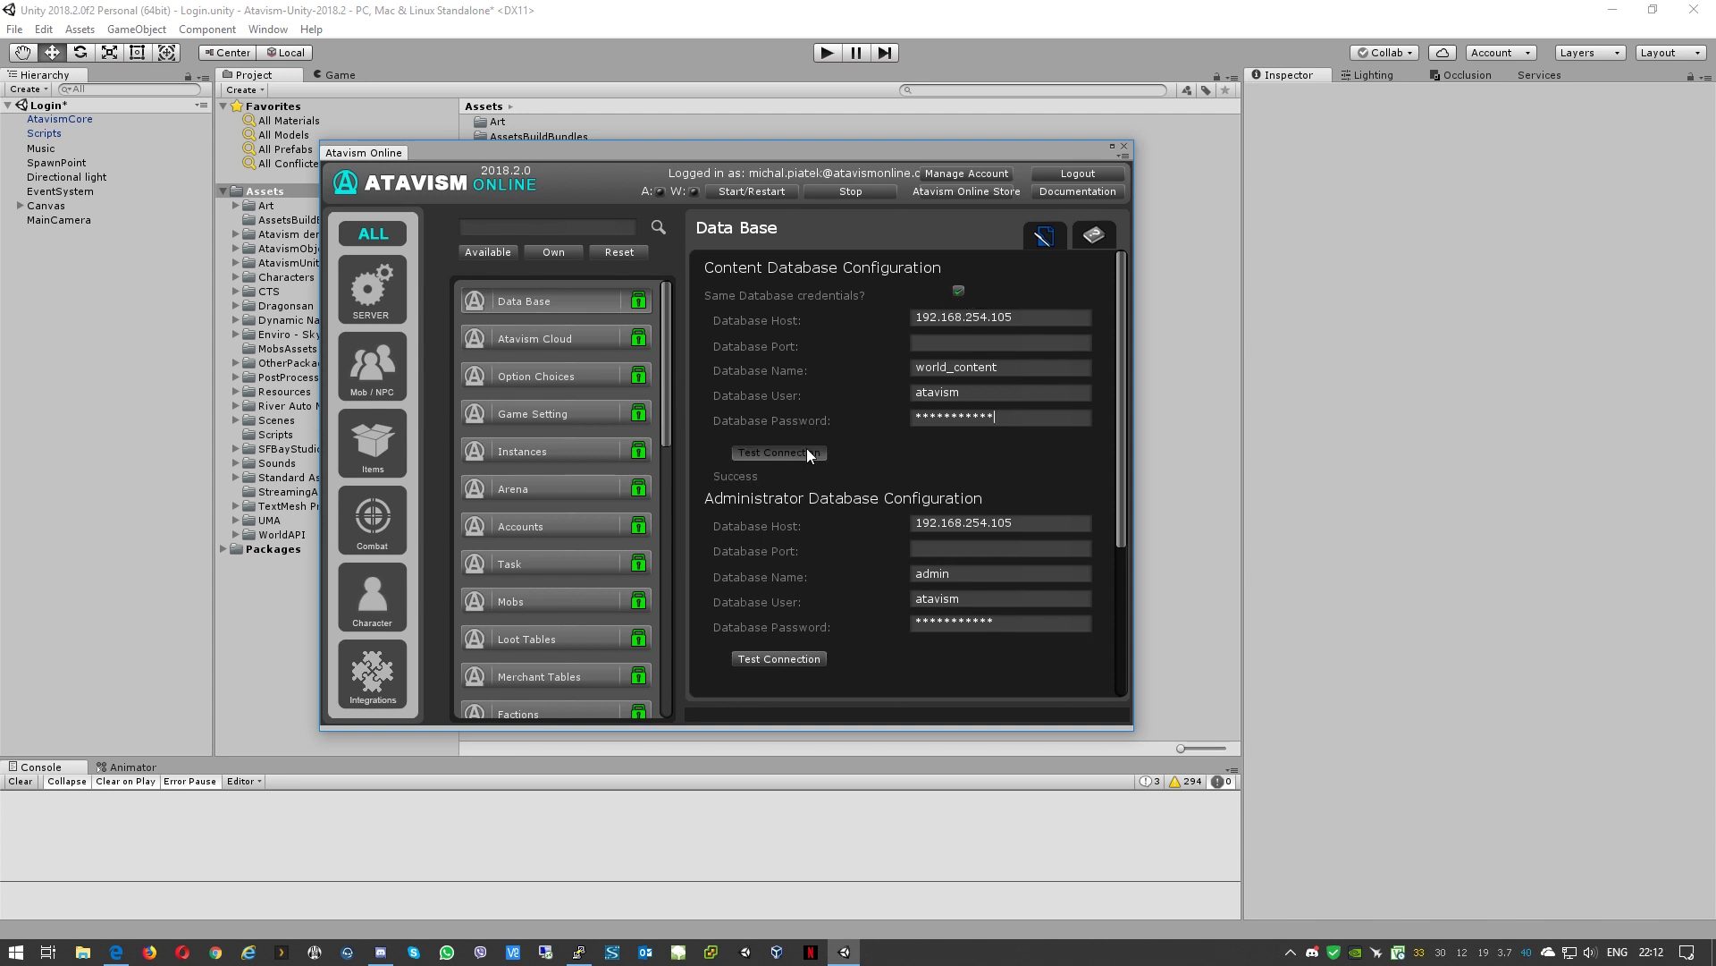
left_click(791, 659)
scroll(848, 639, "down", 3)
left_click(776, 652)
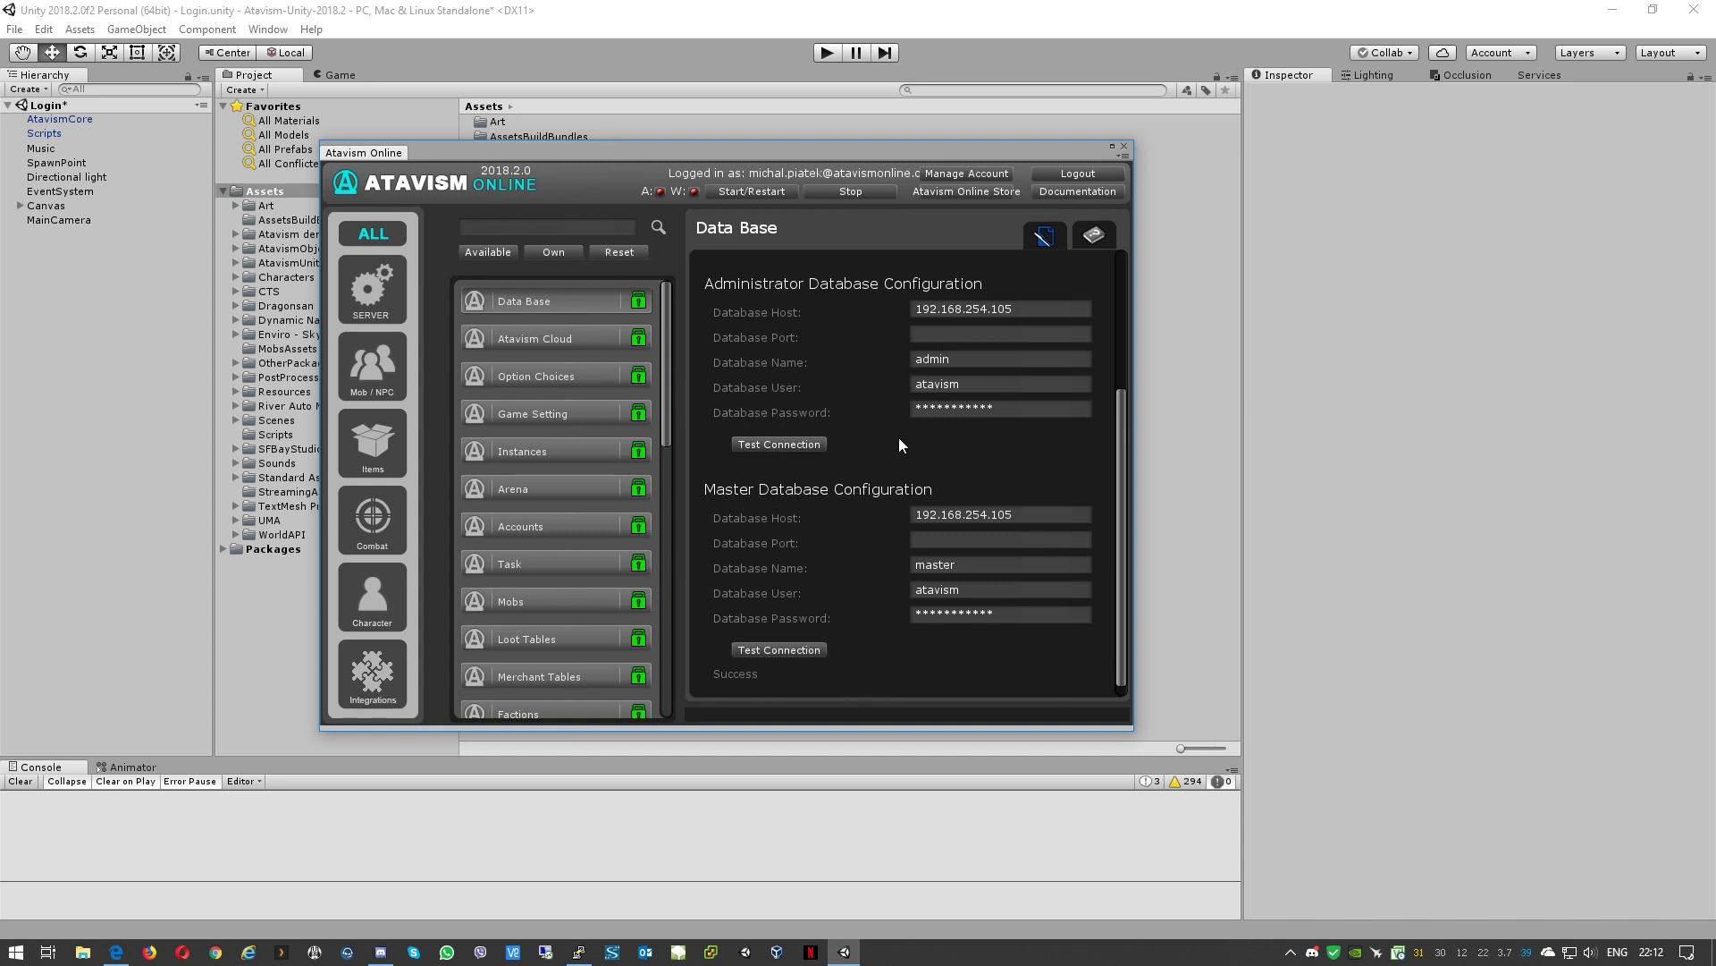
Step: Open the Mob/NPC Mobs editor on the create-new-mob form, list ALL editors, and dock the window
left_click(386, 374)
left_click(549, 306)
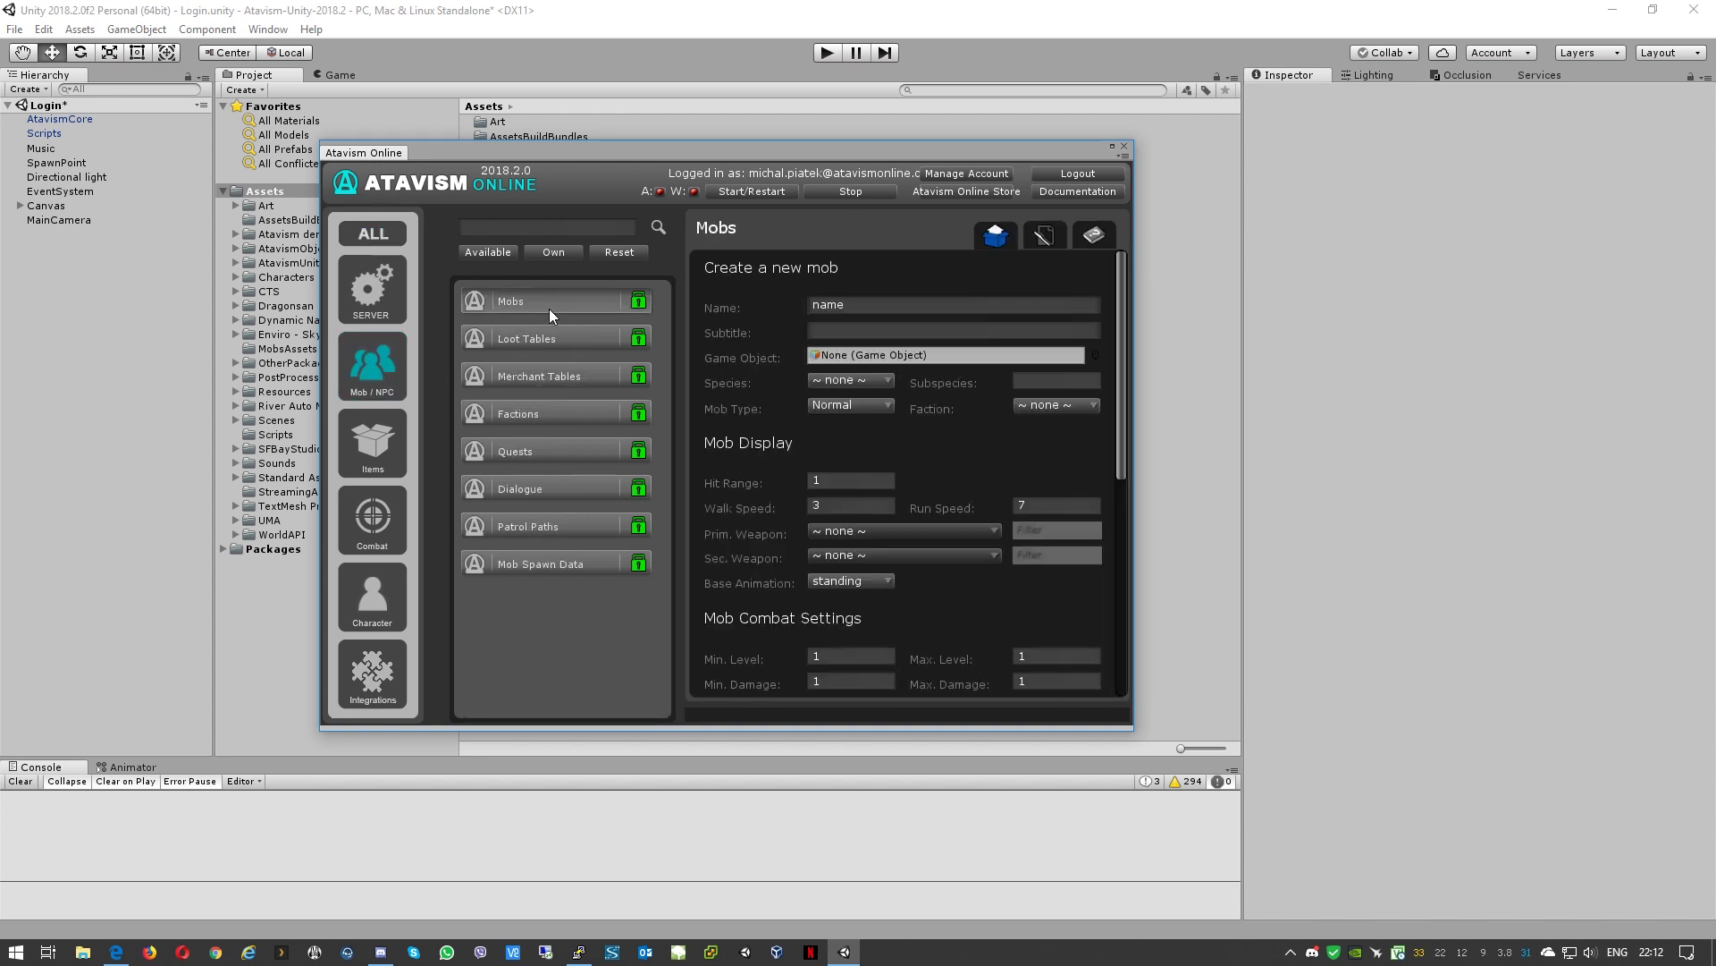
left_click(1046, 237)
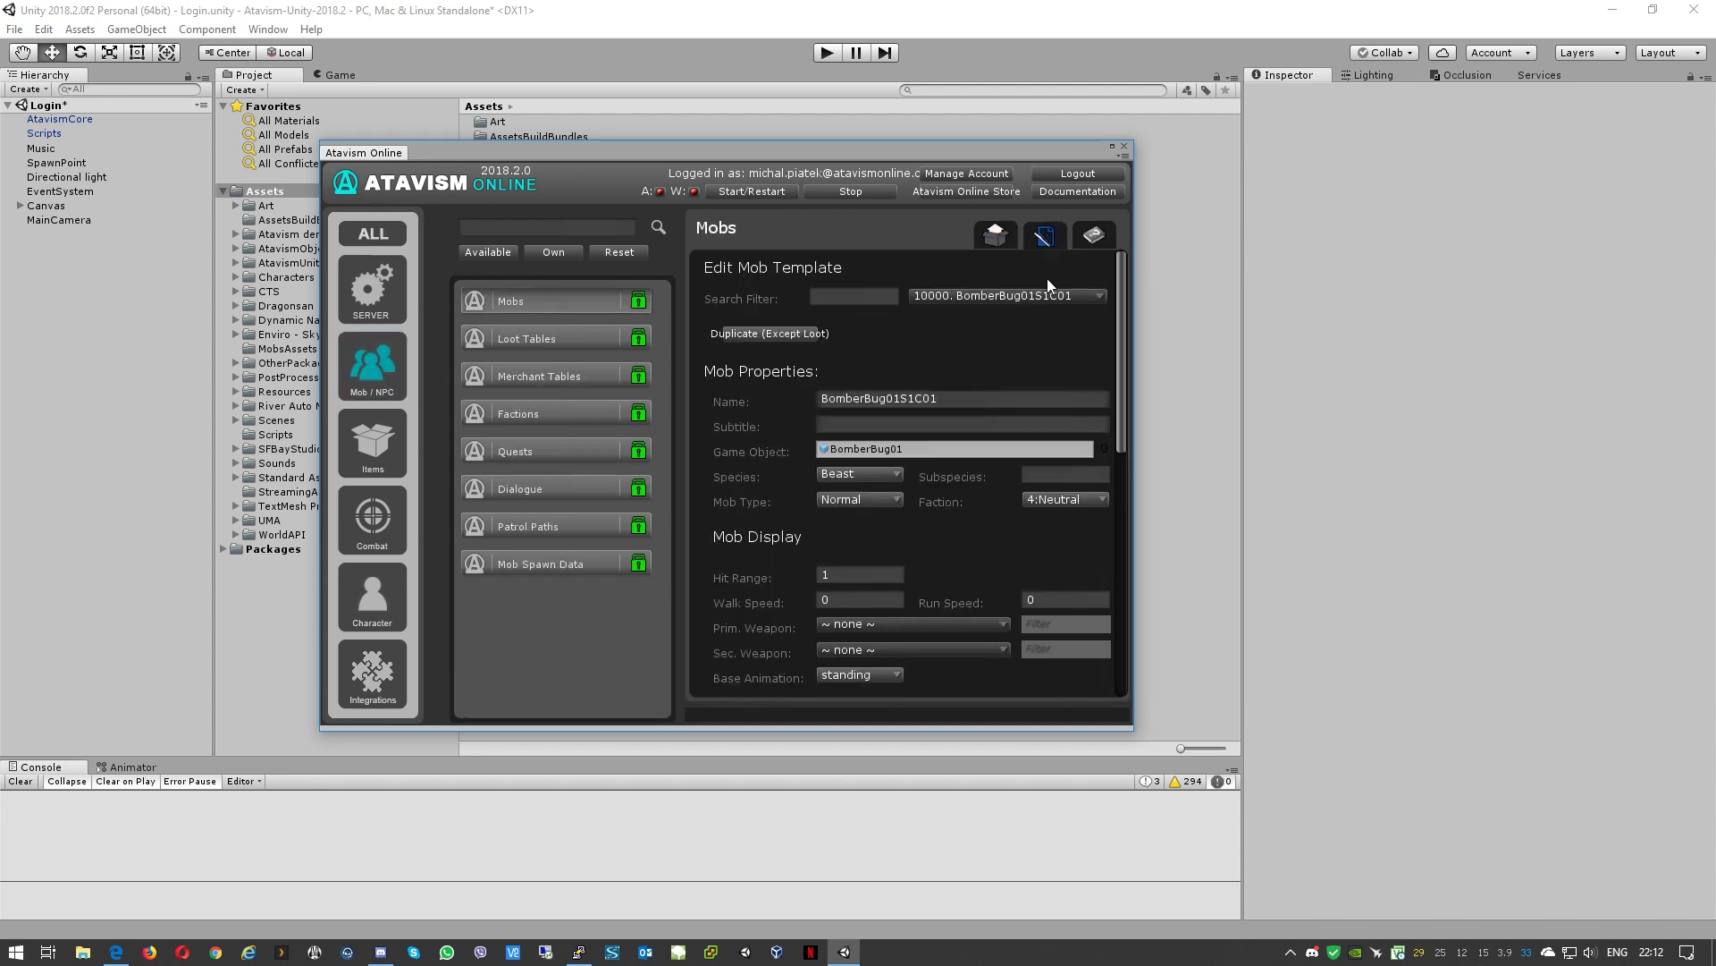
left_click(1005, 238)
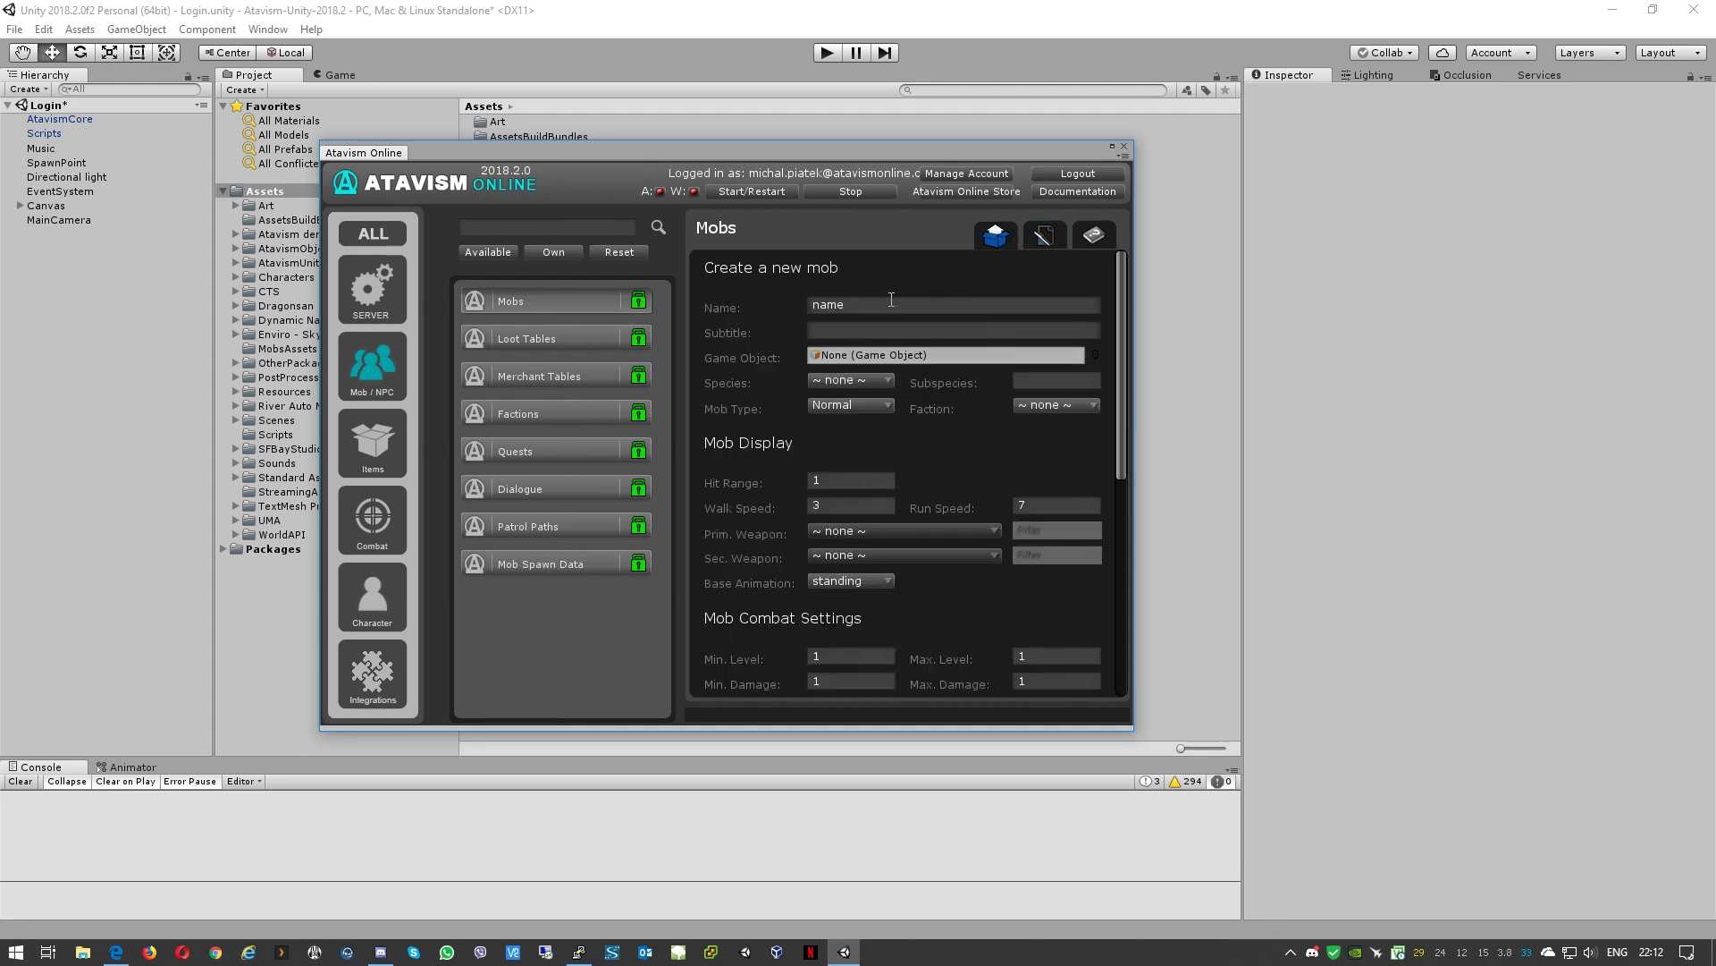
left_click(372, 234)
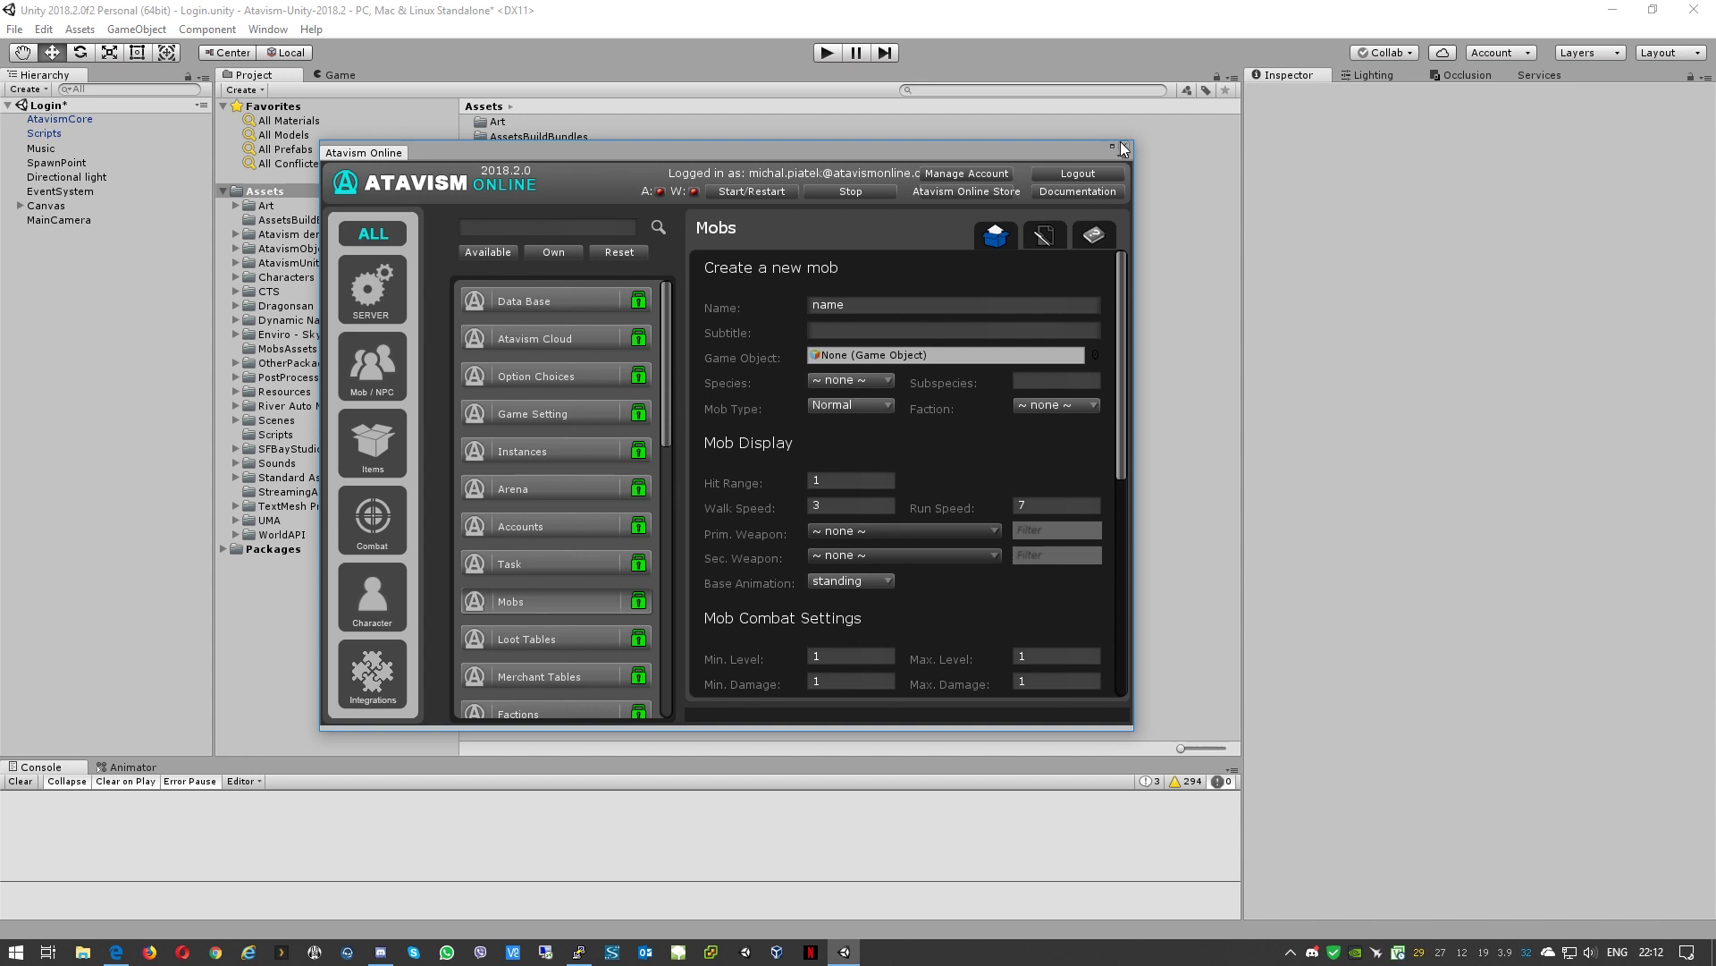
left_click_drag(346, 152, 347, 78)
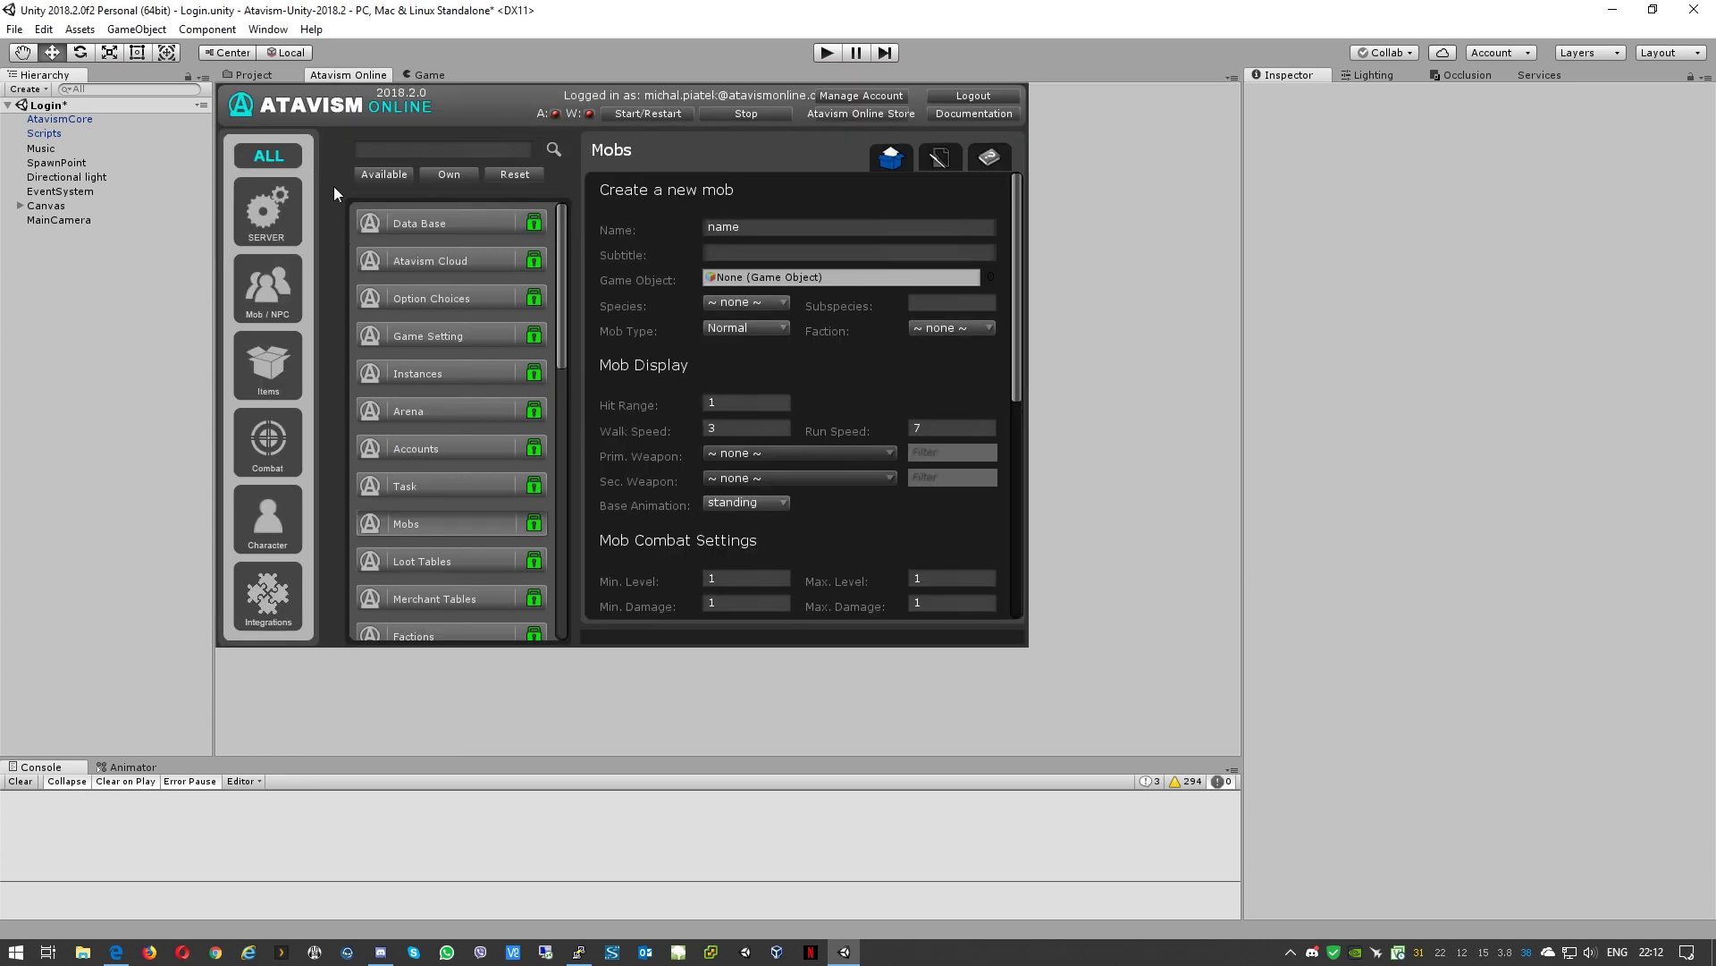